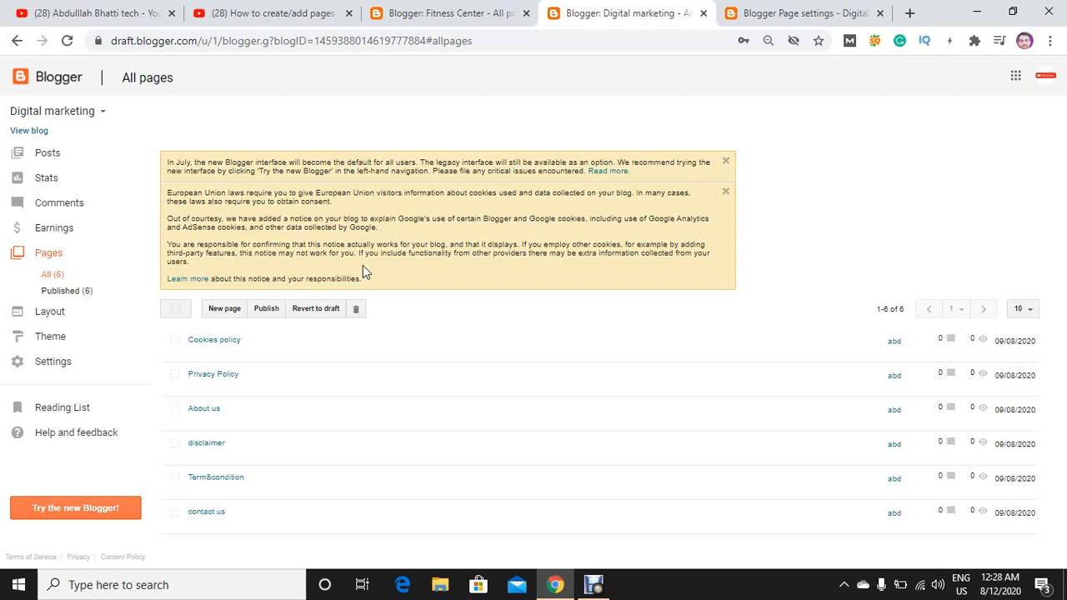
# Open the contact us page for editing in HTML view and delete all of its existing code.
pyautogui.moveTo(234, 353)
pyautogui.click(193, 526)
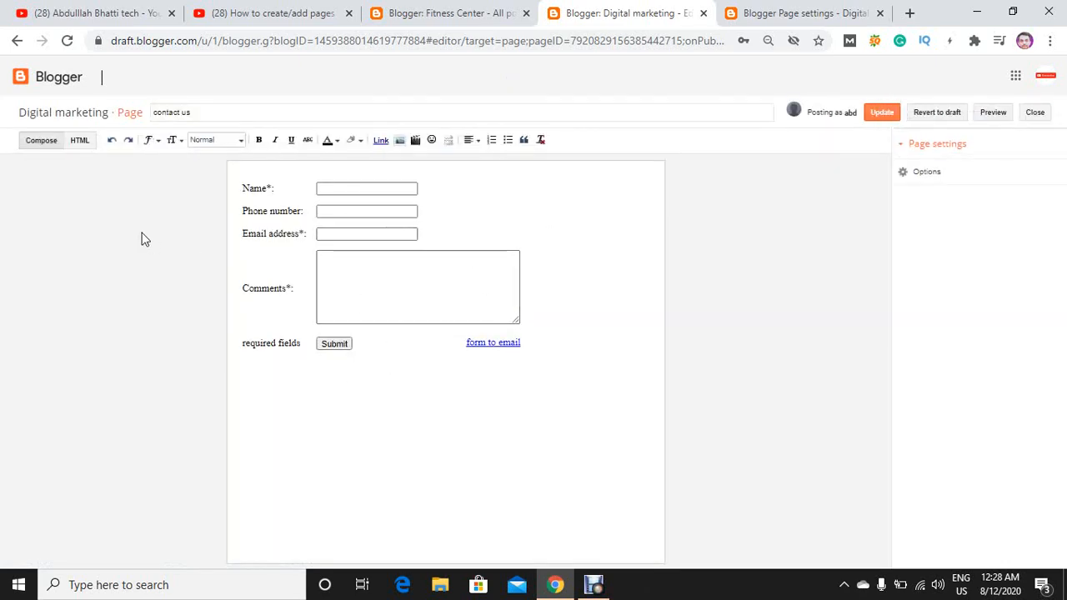
pyautogui.click(83, 143)
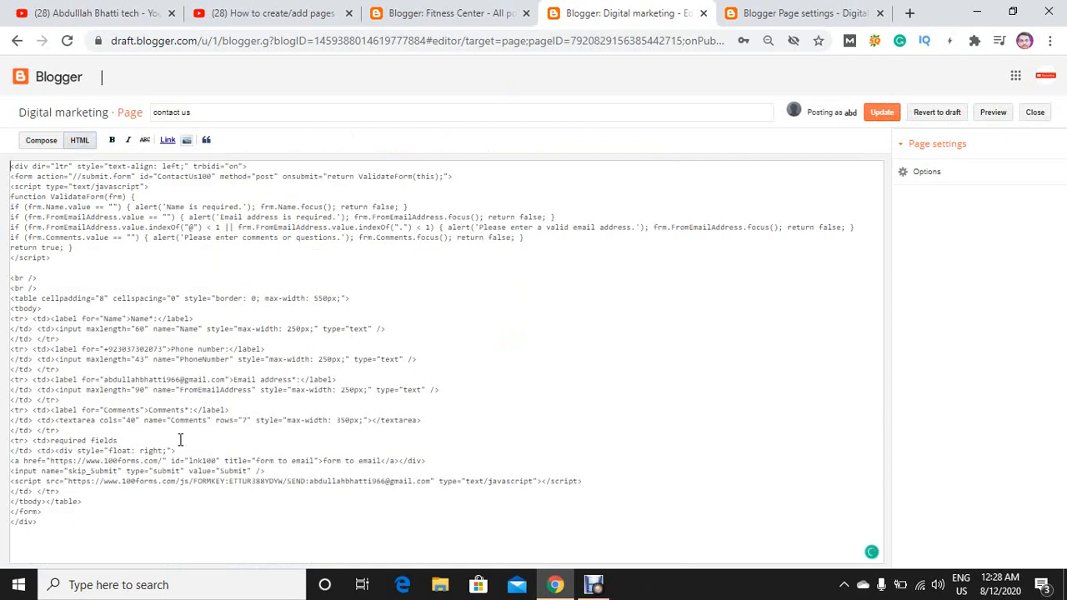
pyautogui.click(769, 12)
pyautogui.click(627, 8)
pyautogui.hotkey('ctrl', 'a')
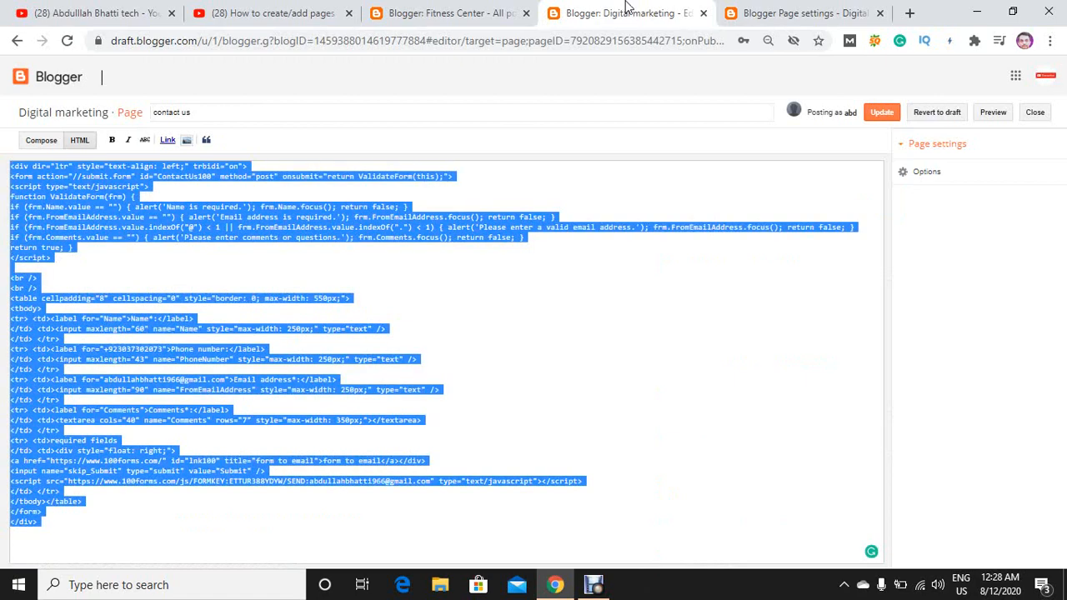
pyautogui.press('BackSpace')
# Copy the Contact us form's HTML code from the Blogger Page settings post and paste it into the empty contact us page.
pyautogui.click(788, 10)
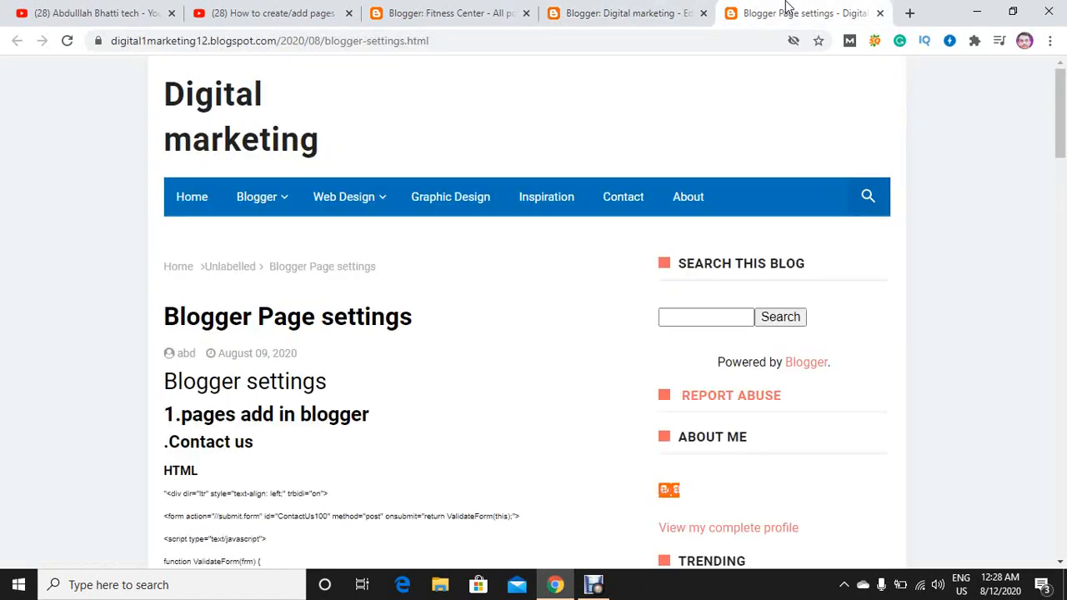
pyautogui.scroll(-4, 446, 370)
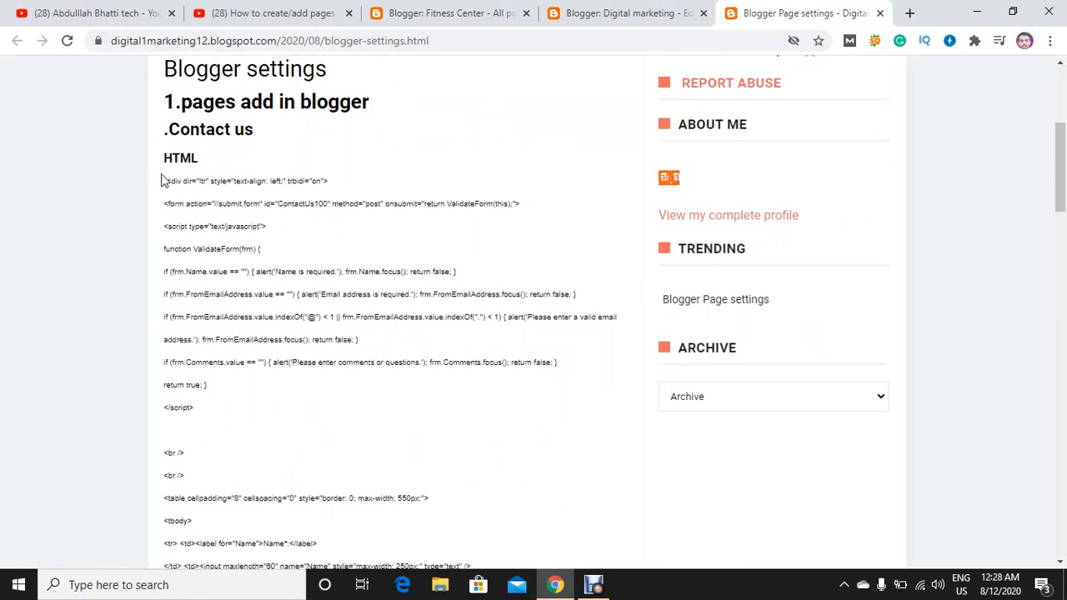
pyautogui.moveTo(168, 181); pyautogui.dragTo(183, 297)
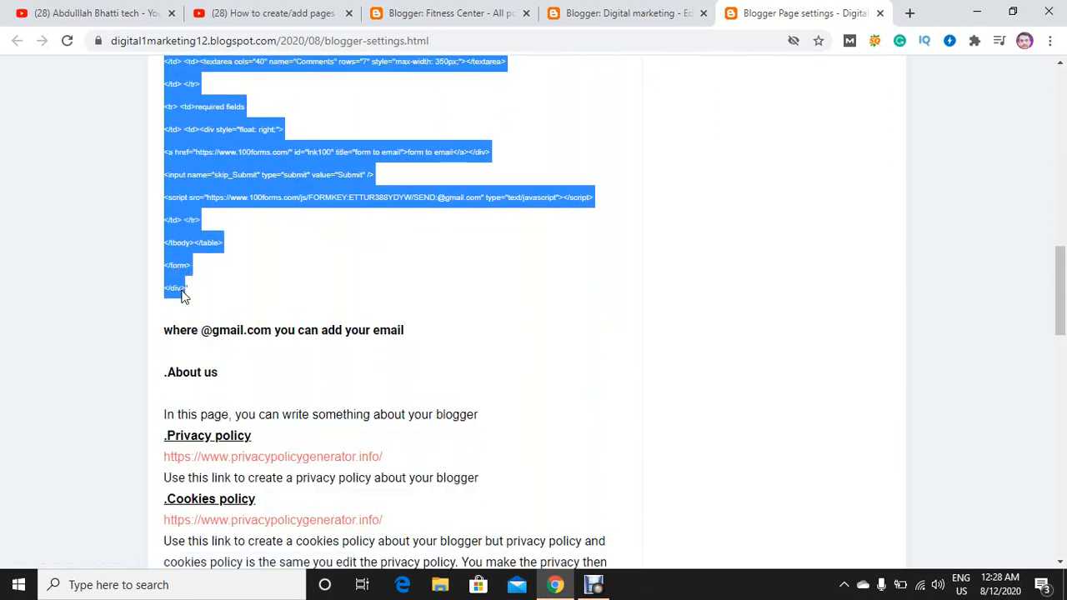
pyautogui.rightClick(177, 252)
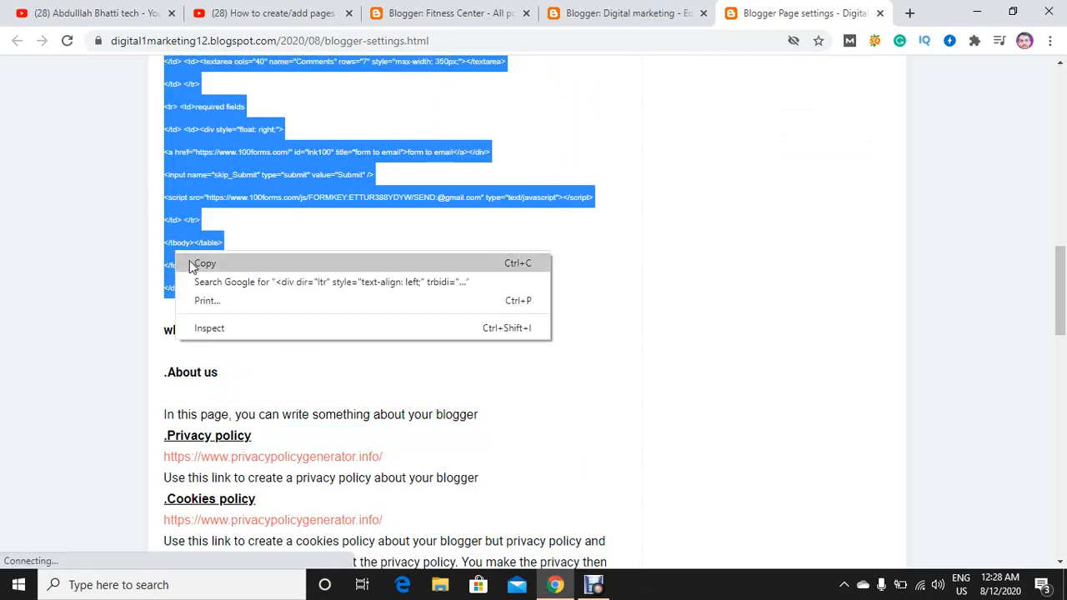
pyautogui.click(190, 264)
pyautogui.click(583, 12)
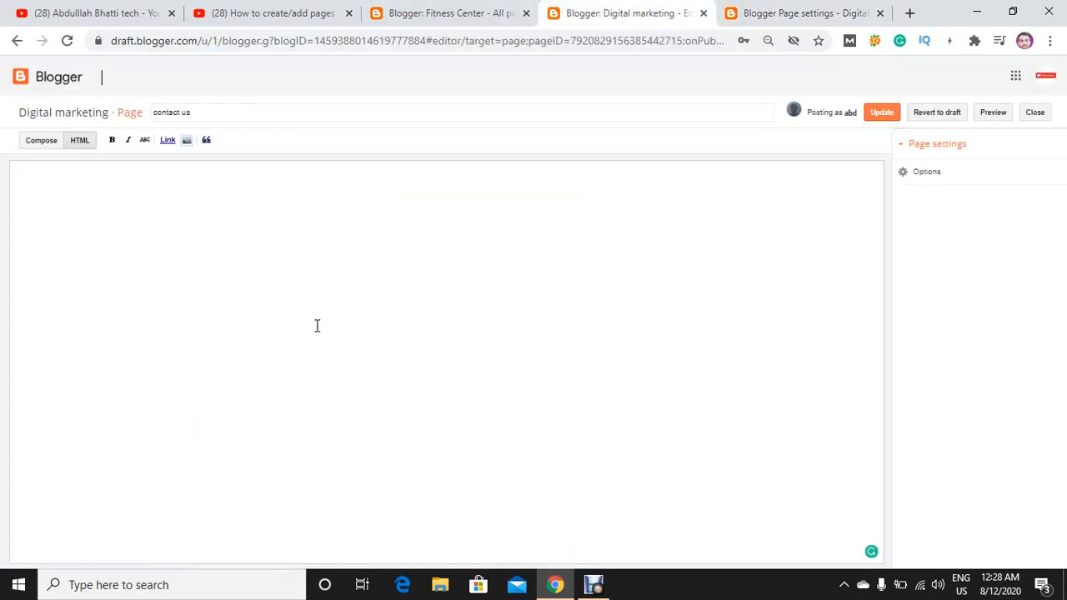
pyautogui.hotkey('ctrl', 'v')
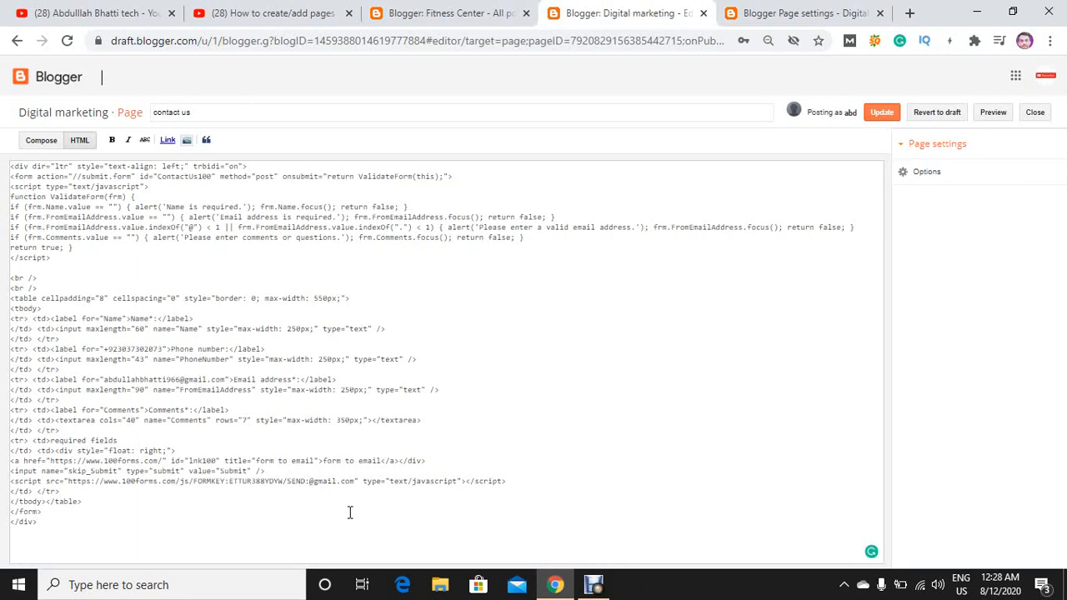
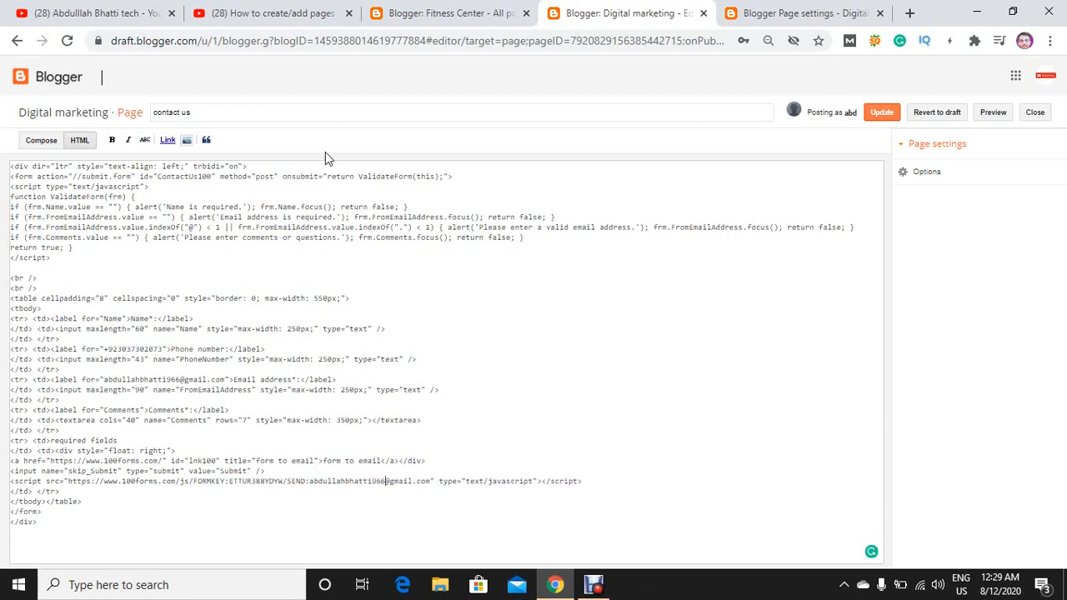
pyautogui.click(31, 145)
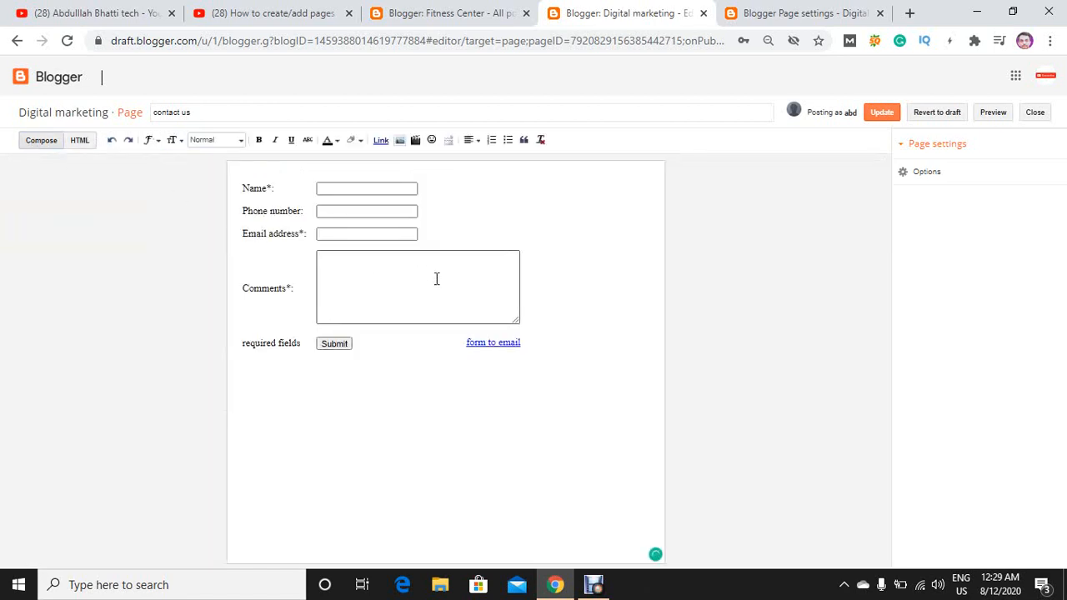
pyautogui.click(892, 117)
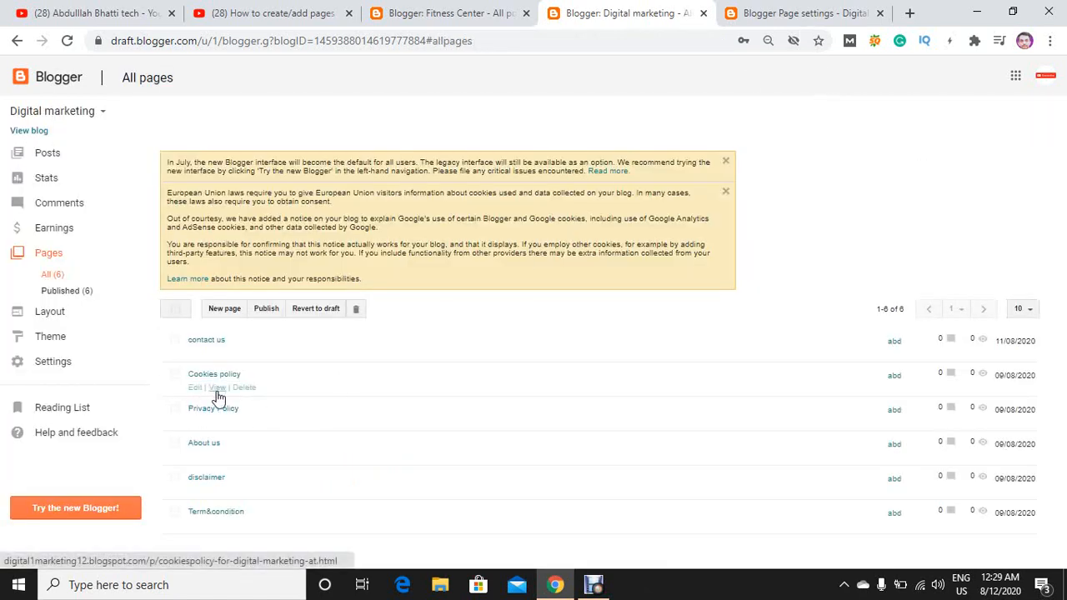
# Open the About us page for editing and format its "About us" title line as Heading.
pyautogui.click(198, 457)
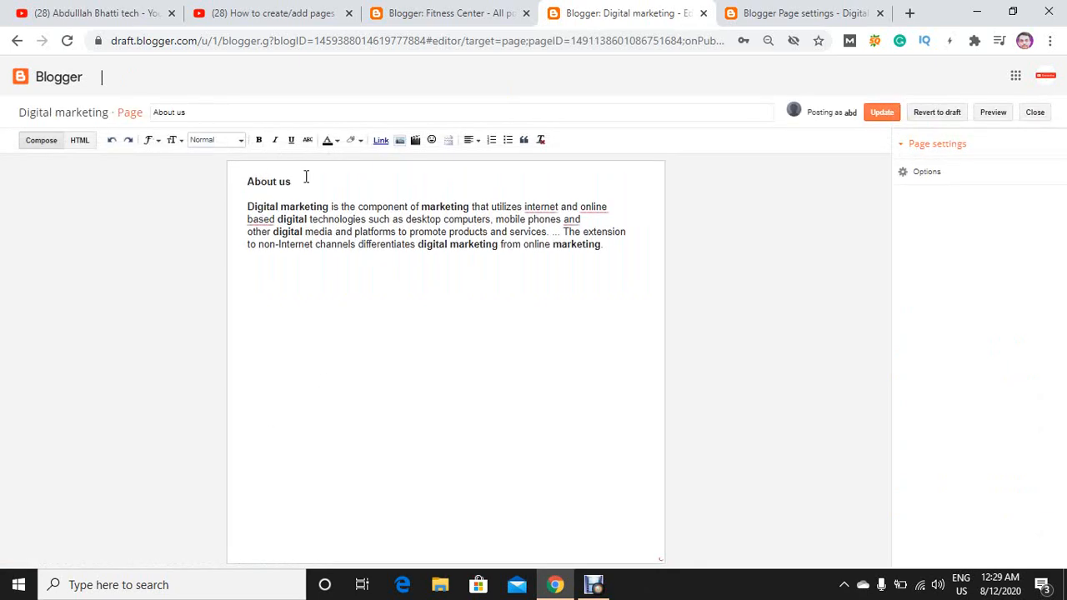
pyautogui.moveTo(286, 189); pyautogui.dragTo(233, 185)
pyautogui.click(204, 139)
pyautogui.click(215, 159)
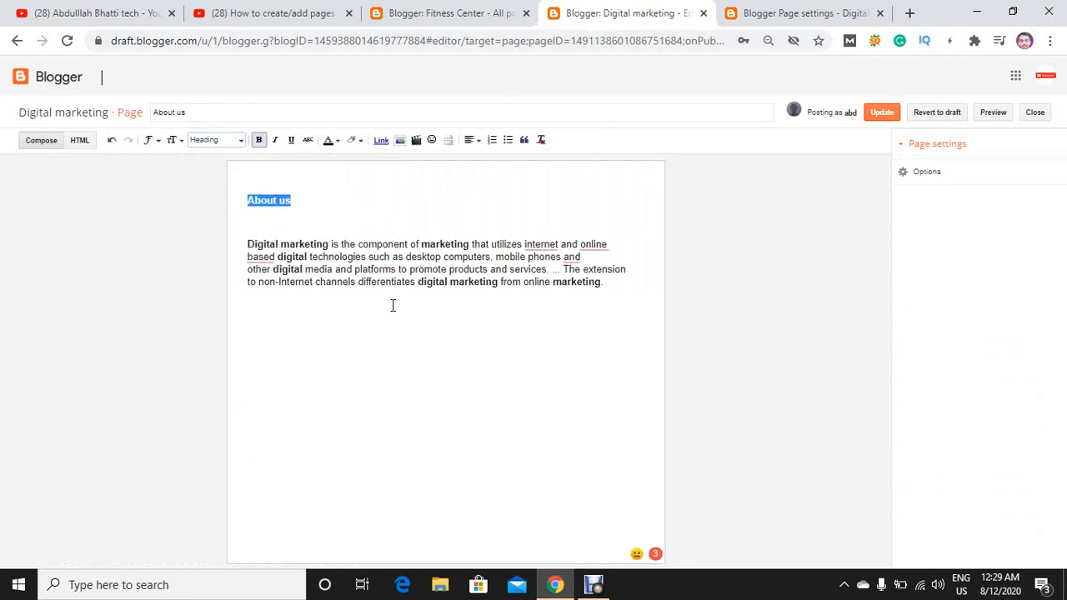
# Search Google in a new tab for "digital marketing paragraph" and copy the featured paragraph defining digital marketing.
pyautogui.moveTo(543, 244)
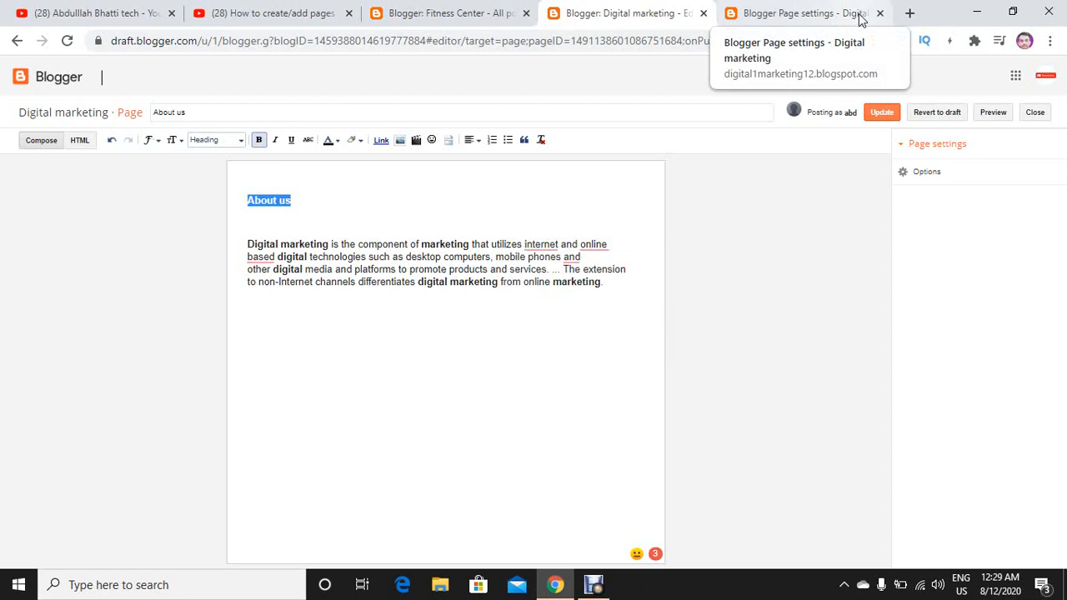
pyautogui.click(910, 12)
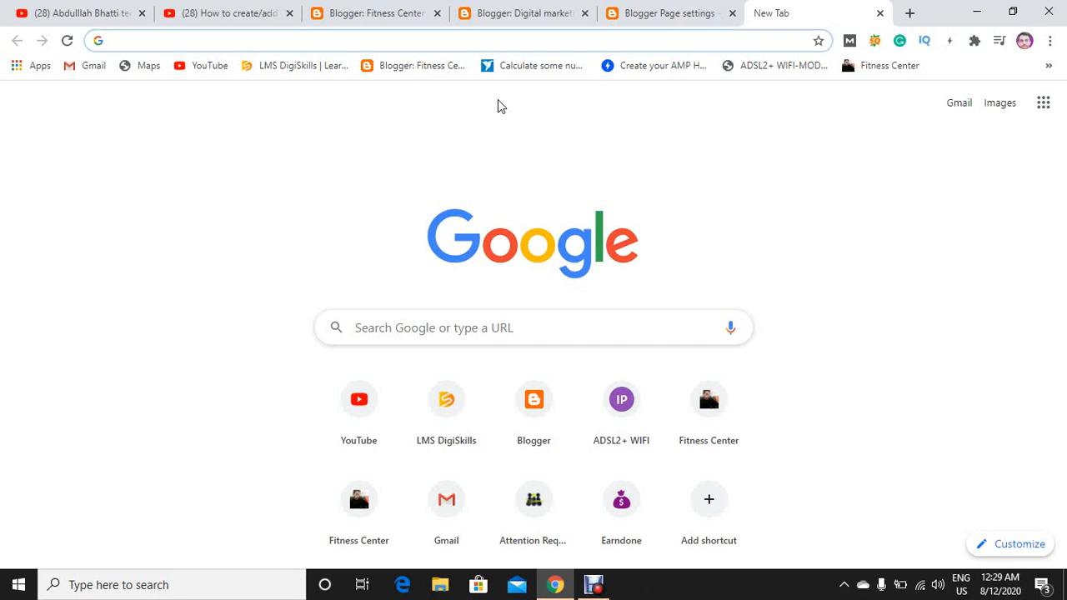
pyautogui.write('digitalplatform3.blogspot.com')
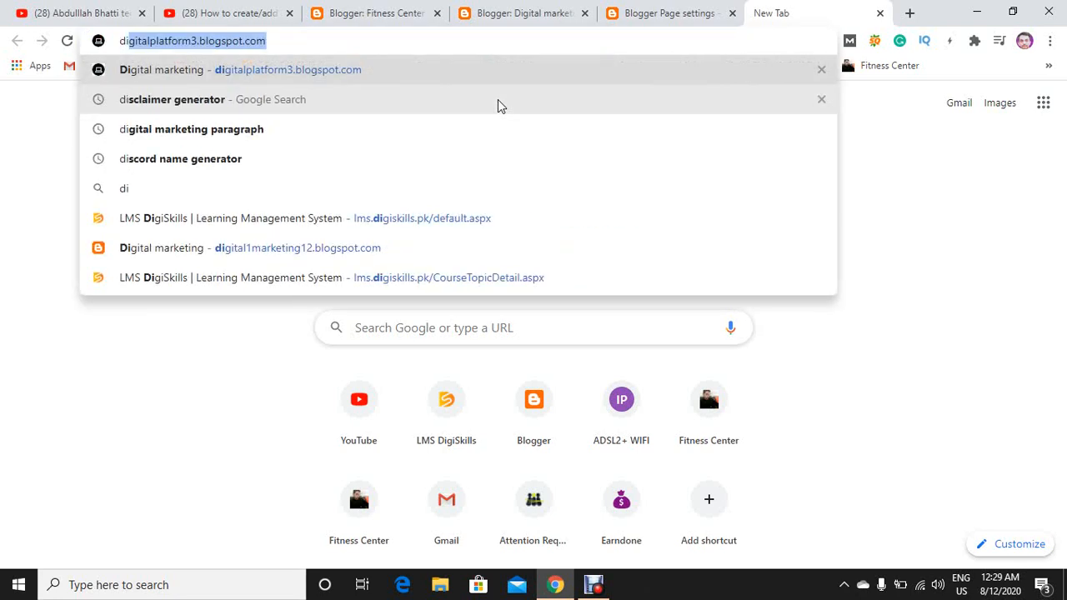
pyautogui.press('Down')
pyautogui.press('Down')
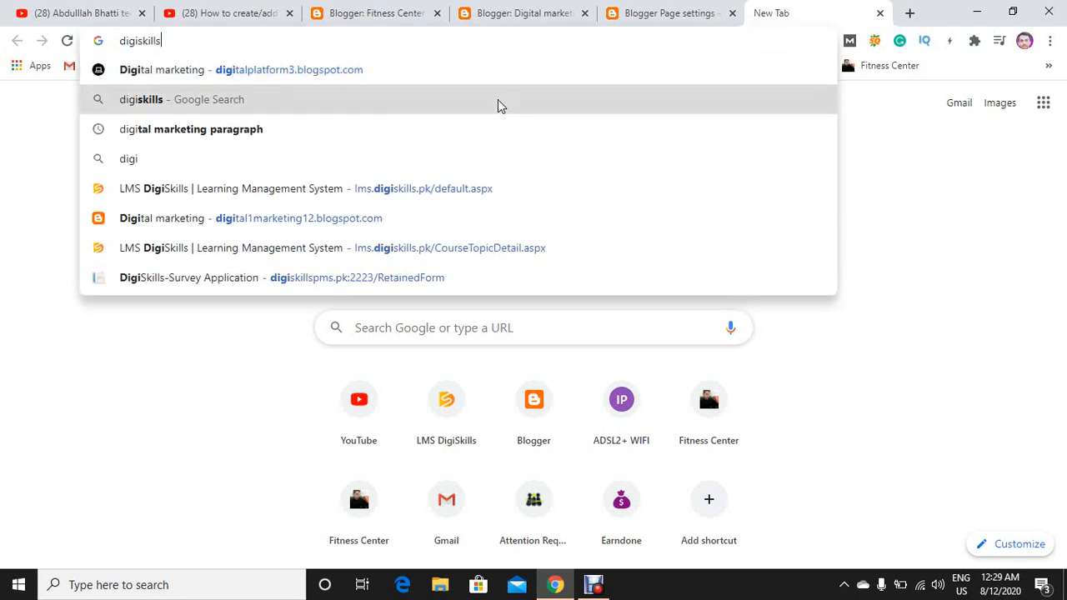
pyautogui.press('Return')
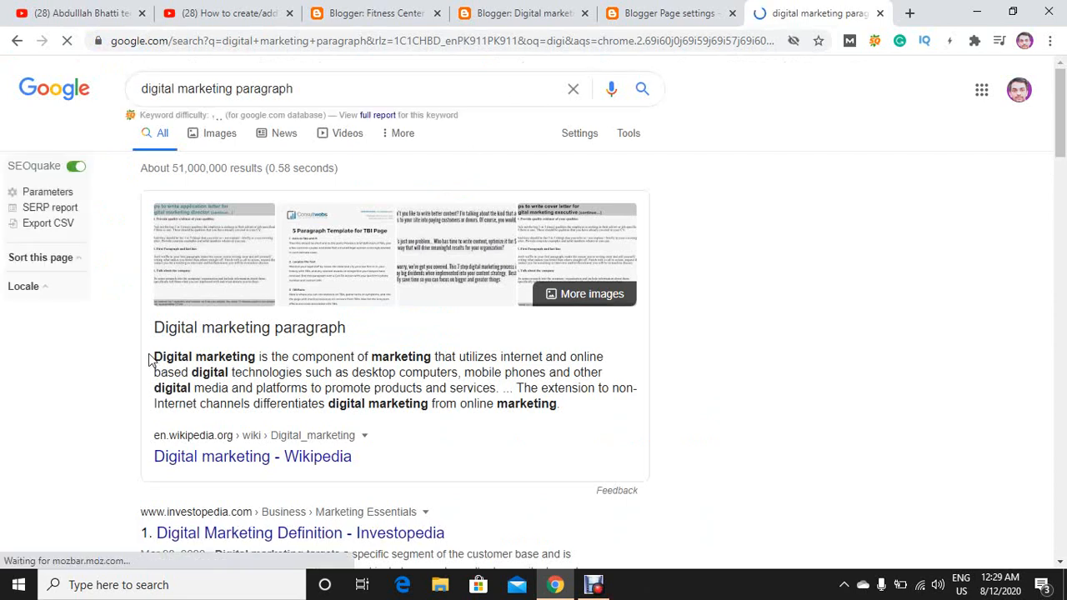
pyautogui.moveTo(155, 358); pyautogui.dragTo(572, 408)
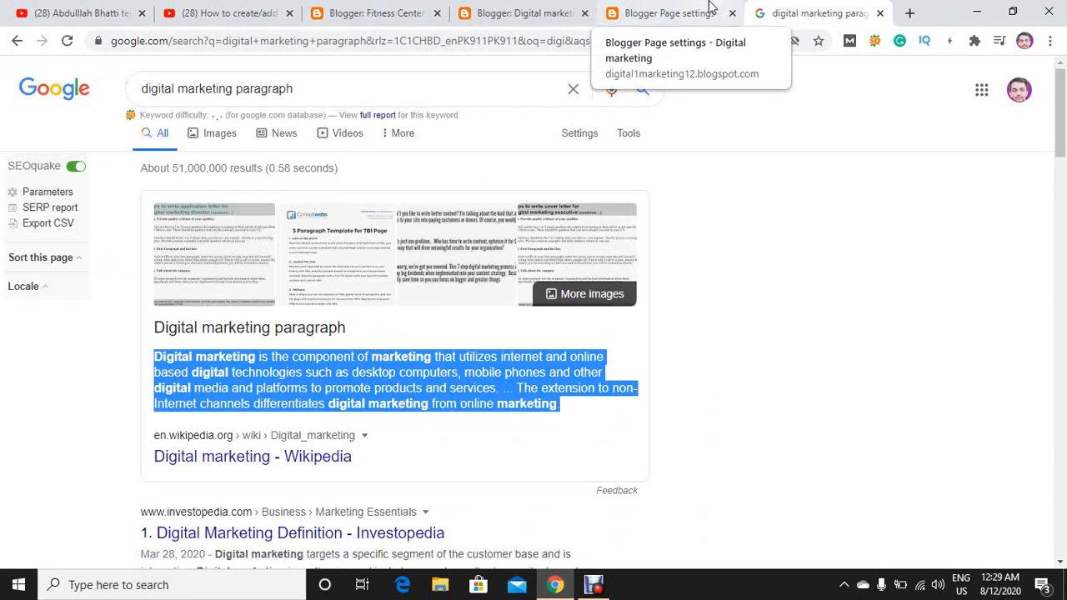
# Replace the About us page's body paragraph with the copied digital marketing text and update the page.
pyautogui.click(553, 13)
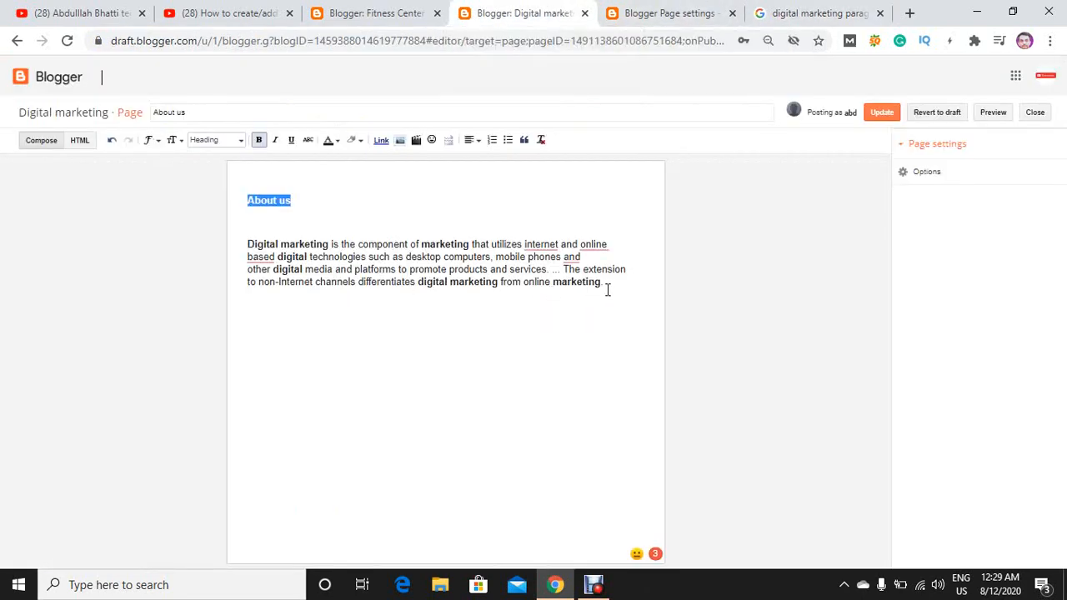
pyautogui.moveTo(607, 289); pyautogui.dragTo(246, 248)
pyautogui.hotkey('ctrl', 'v')
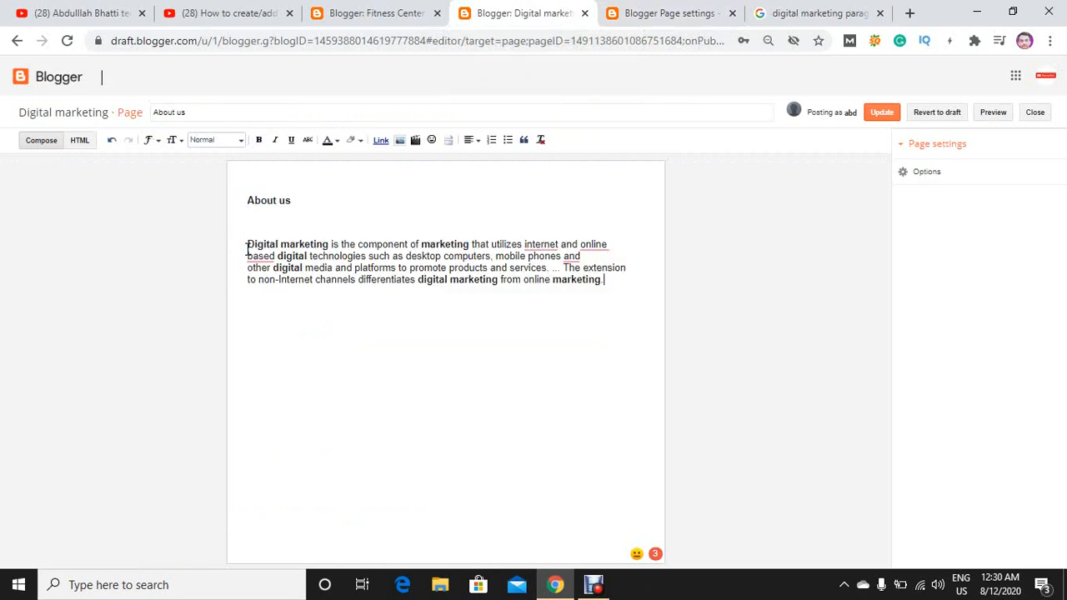
pyautogui.click(889, 119)
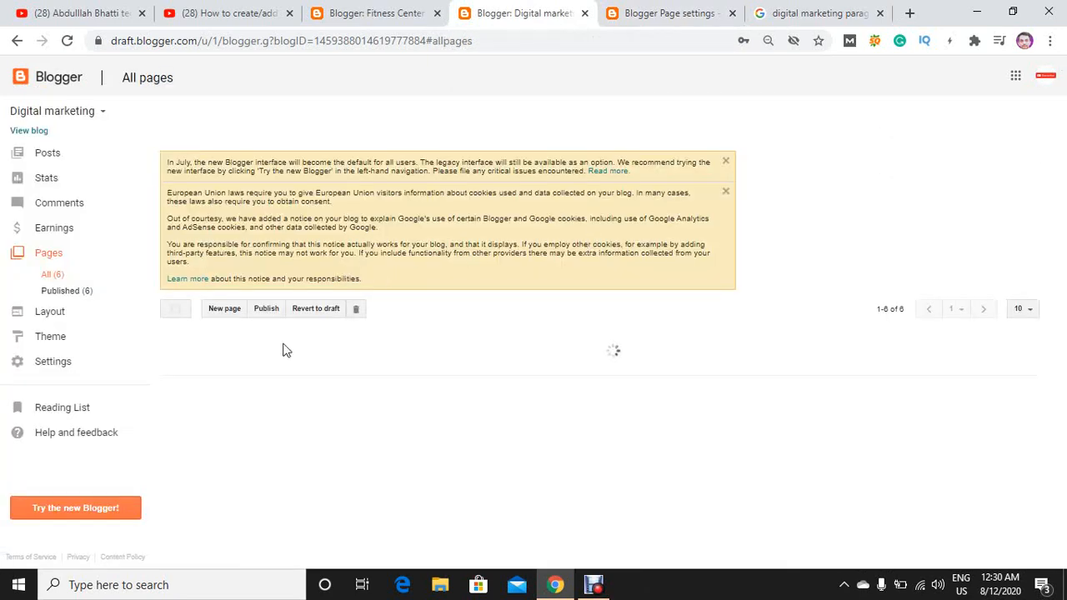
# Open the Cookies policy page for editing and copy its title.
pyautogui.moveTo(219, 456)
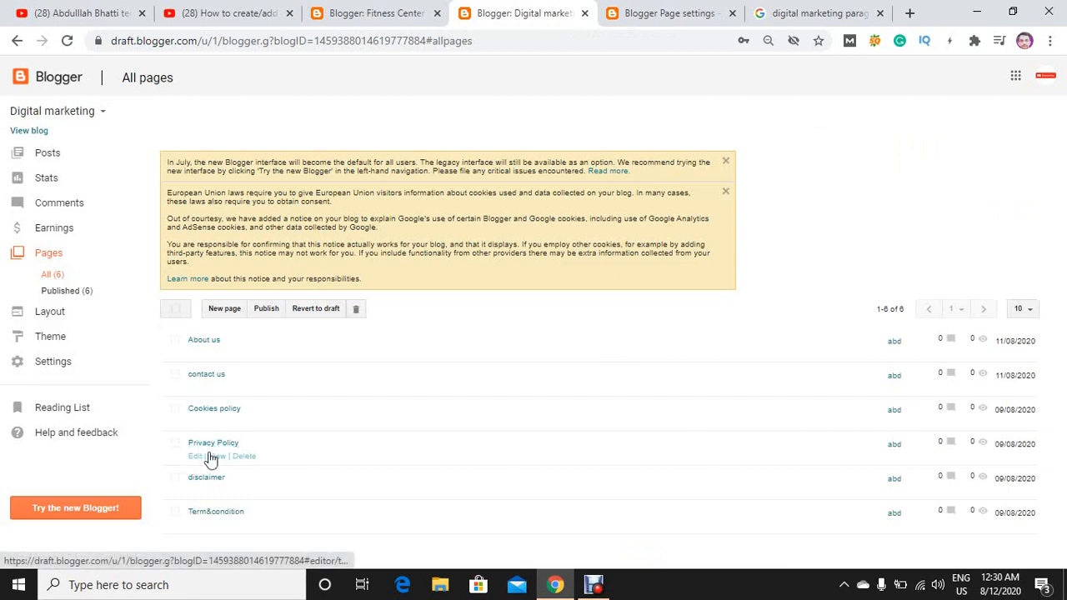
pyautogui.moveTo(204, 427)
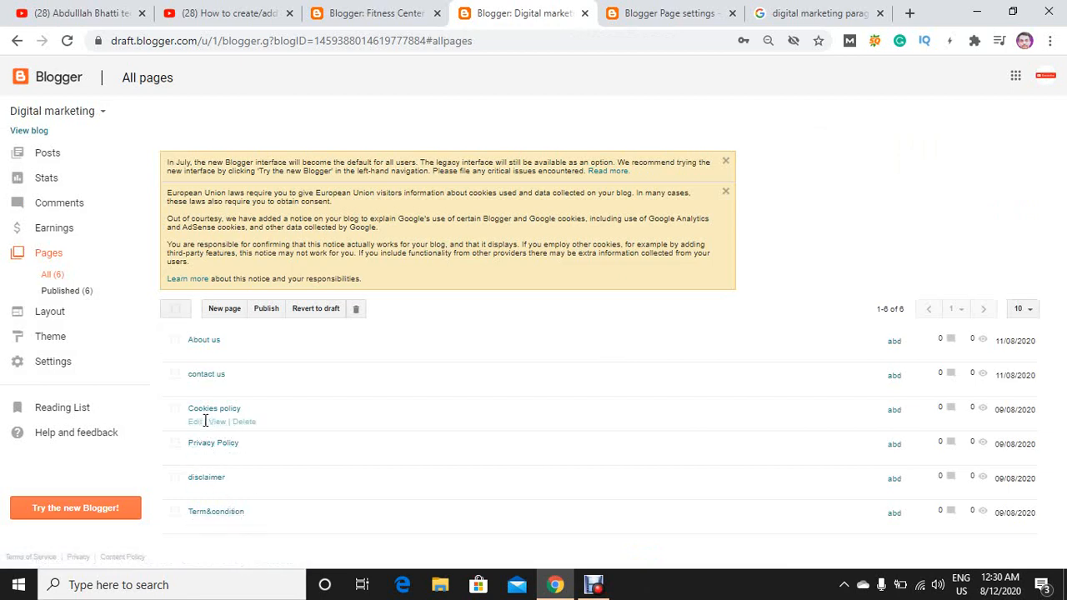
pyautogui.click(197, 422)
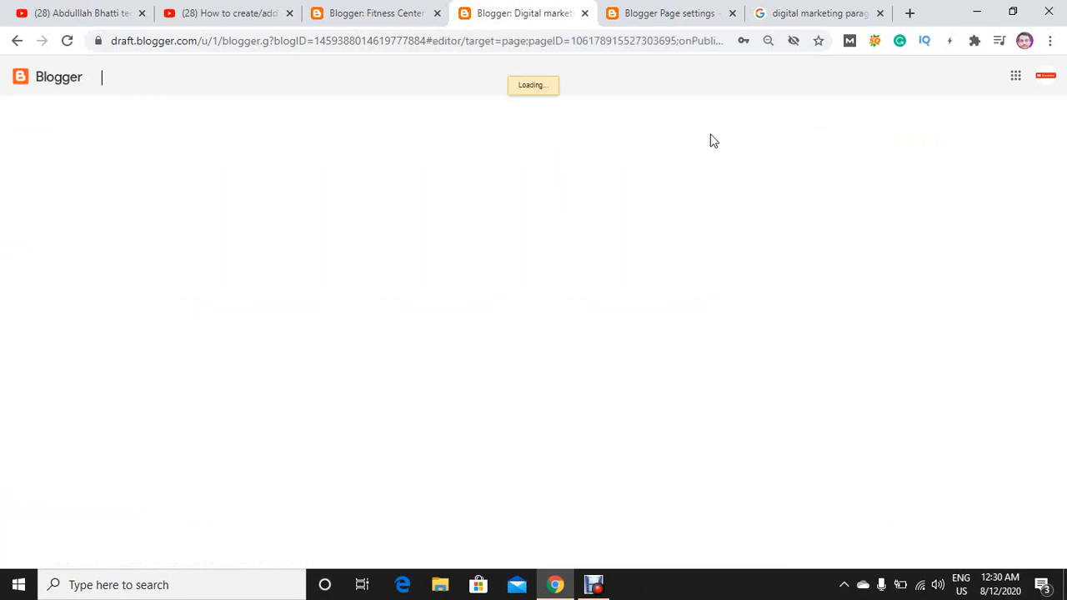
pyautogui.moveTo(228, 112); pyautogui.dragTo(124, 113)
pyautogui.hotkey('ctrl', 'c')
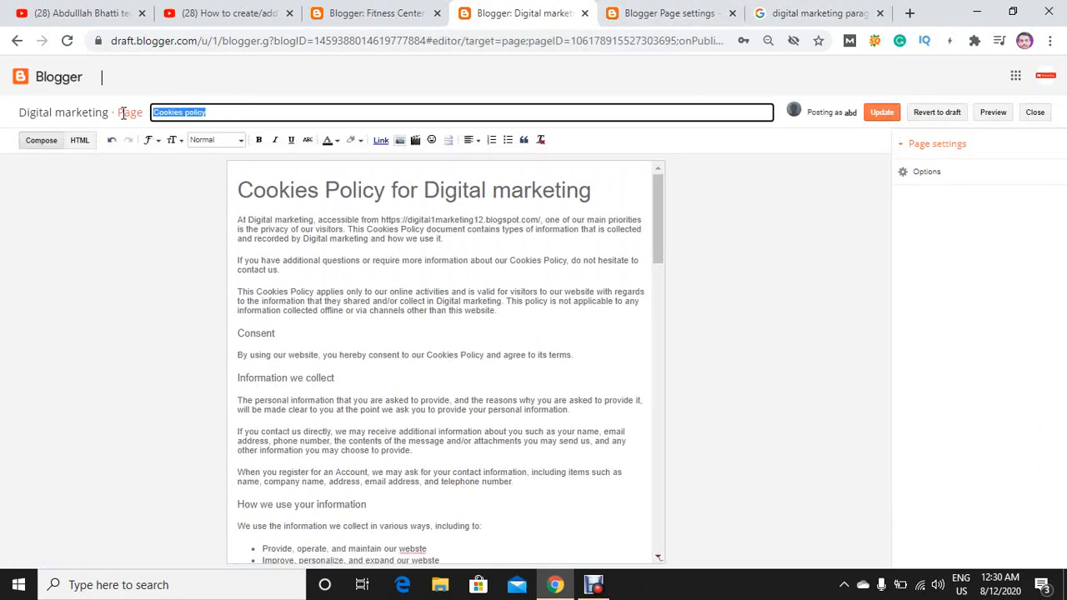
# Replace the Google query with the copied title, search for "cookies policy generator", and browse the results for a generator site.
pyautogui.click(867, 10)
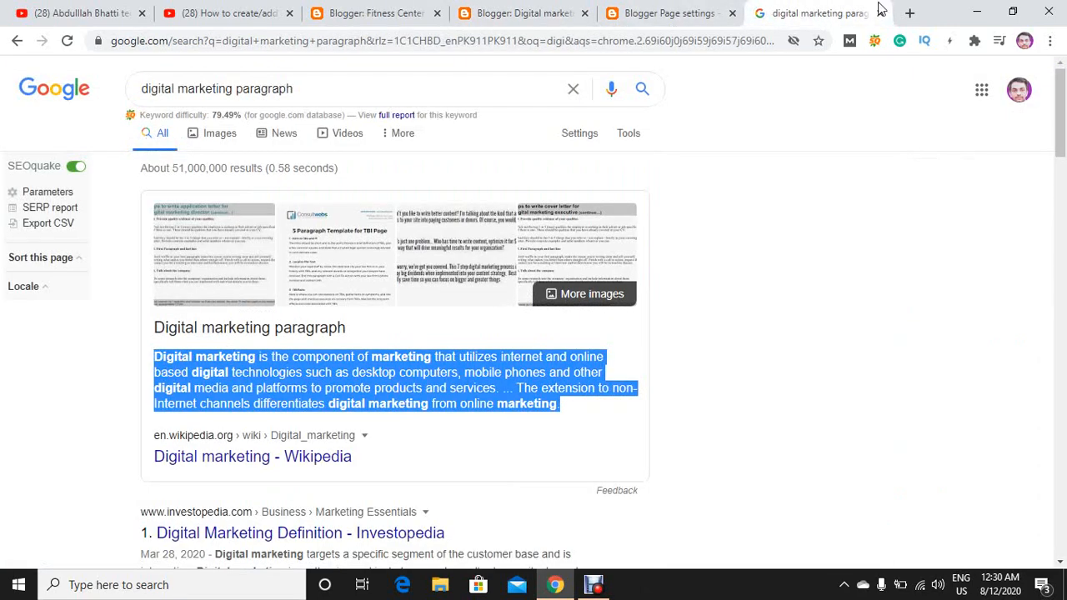
pyautogui.moveTo(453, 86); pyautogui.dragTo(36, 154)
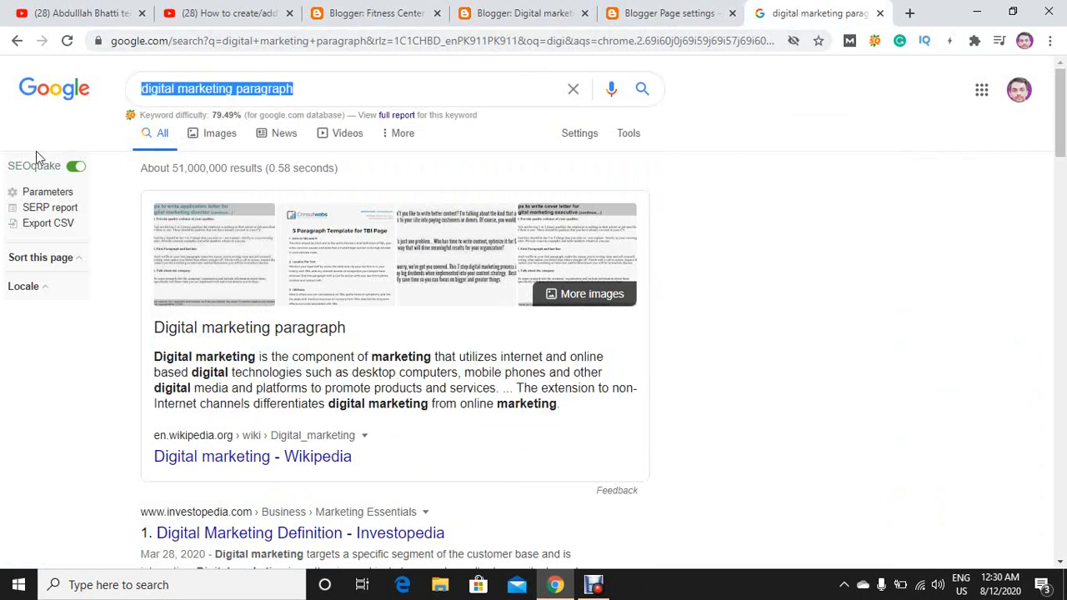
pyautogui.hotkey('ctrl', 'v')
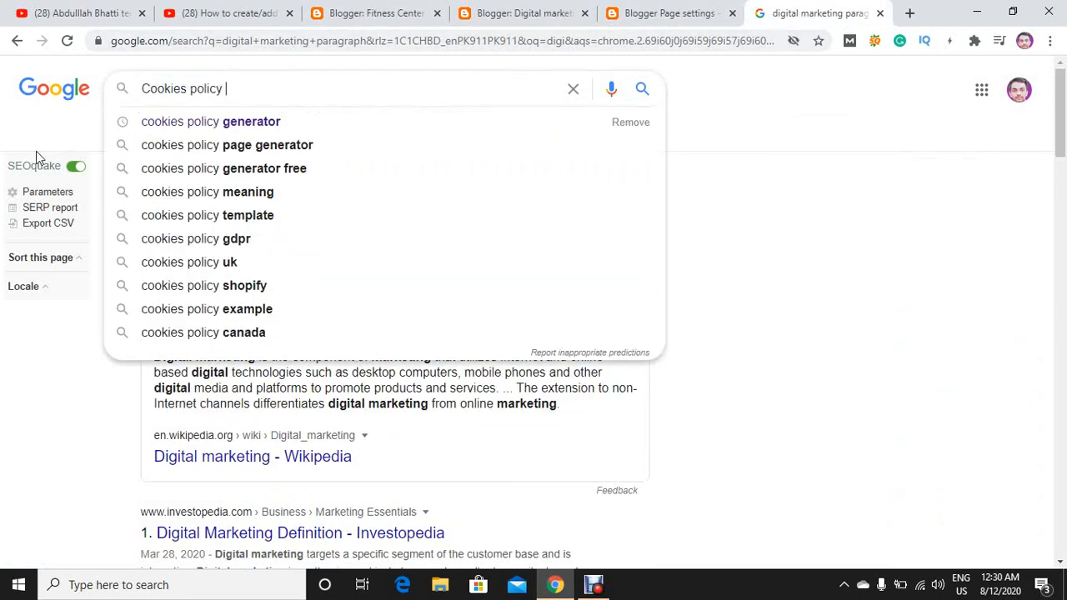
pyautogui.press('Down')
pyautogui.press('Return')
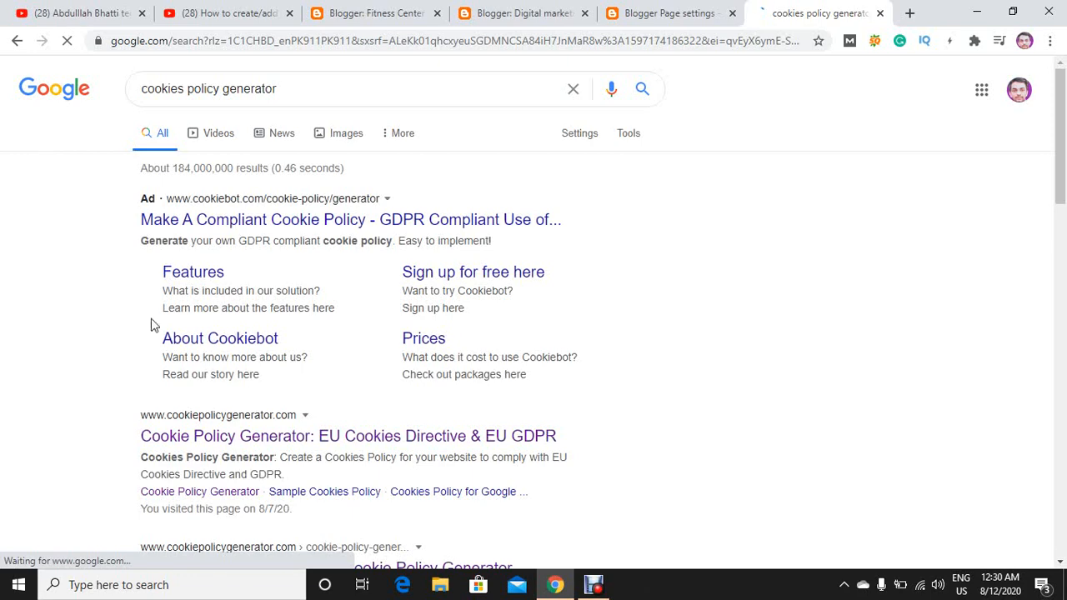
pyautogui.scroll(-5, 252, 377)
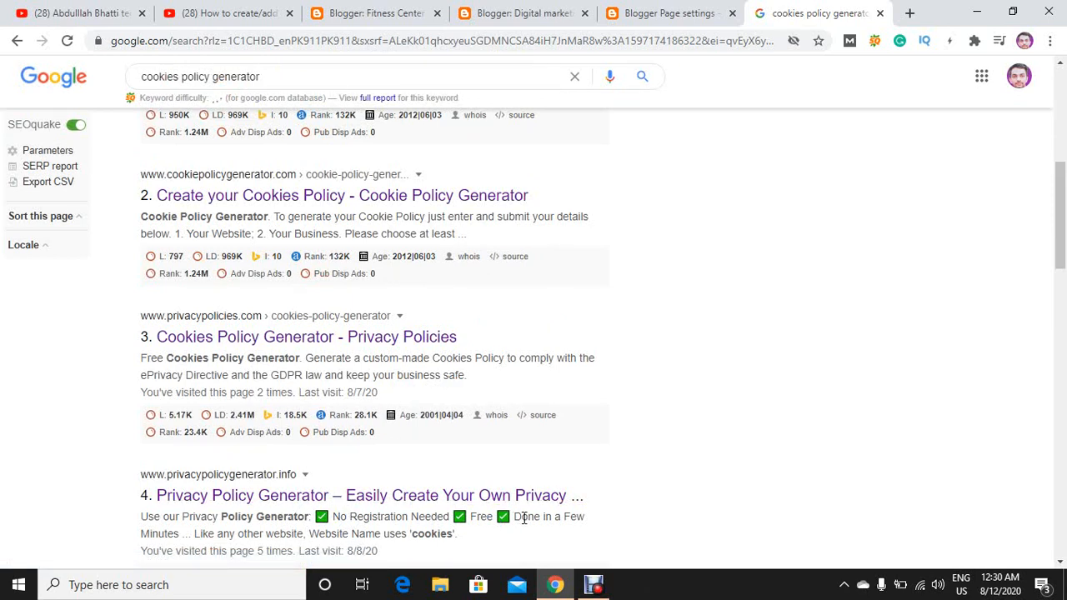
# Open the privacypolicygenerator.info search result and enter "Digital marketing" as both the company name and the website name.
pyautogui.scroll(-1, 682, 491)
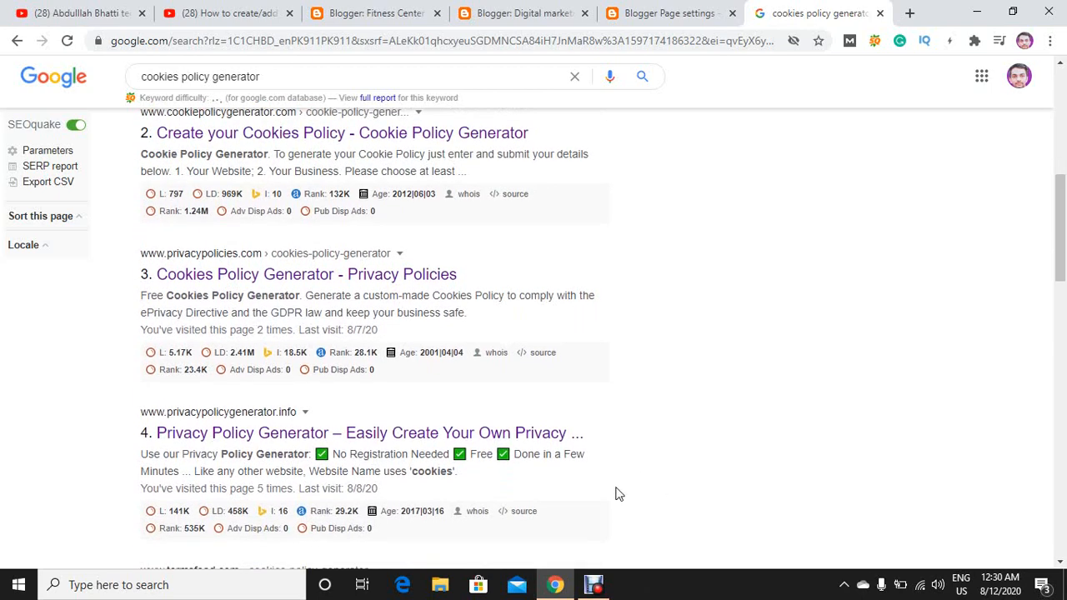
pyautogui.click(237, 441)
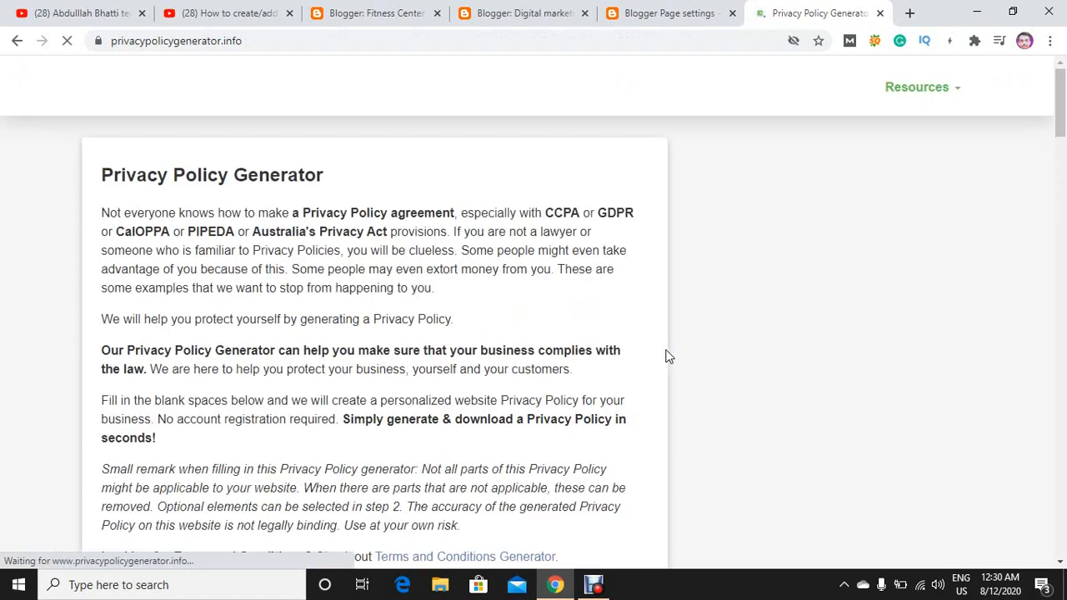
pyautogui.click(777, 270)
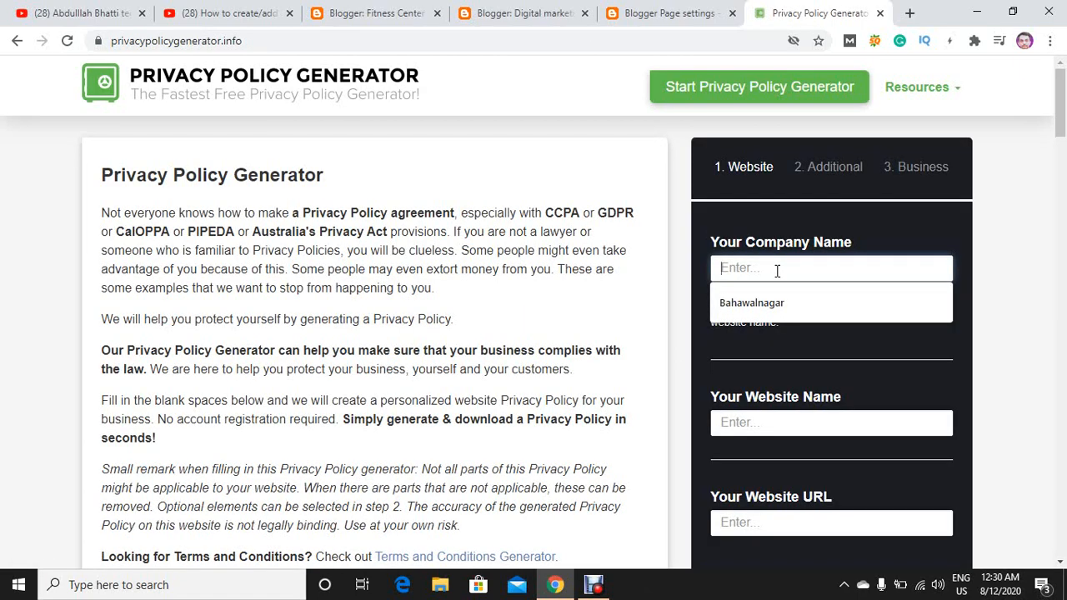
pyautogui.write('Dig')
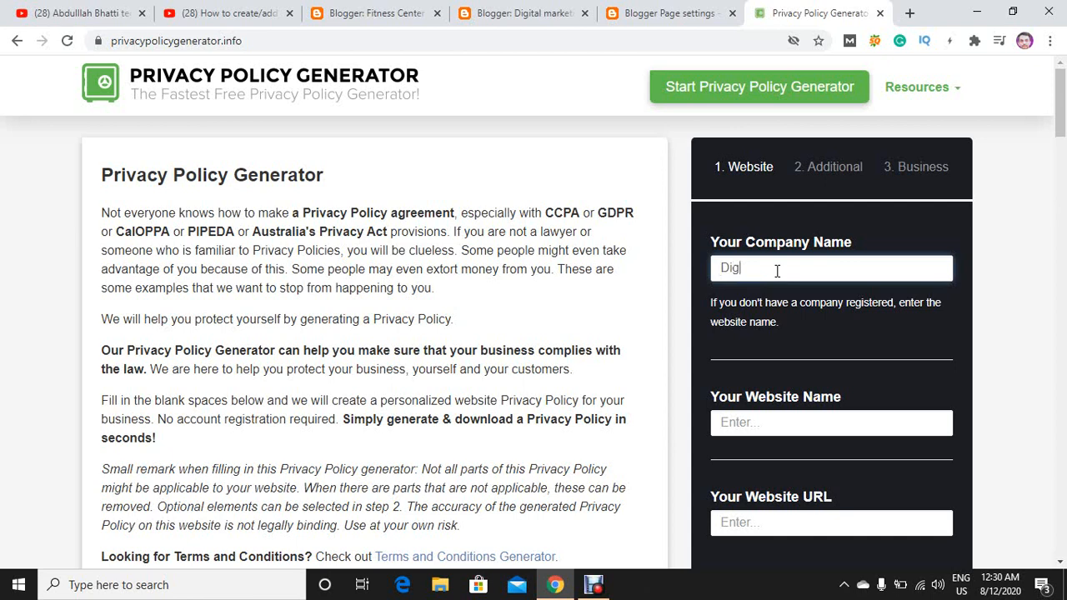
pyautogui.write('ital marketing')
pyautogui.hotkey('ctrl', 'a')
pyautogui.hotkey('ctrl', 'c')
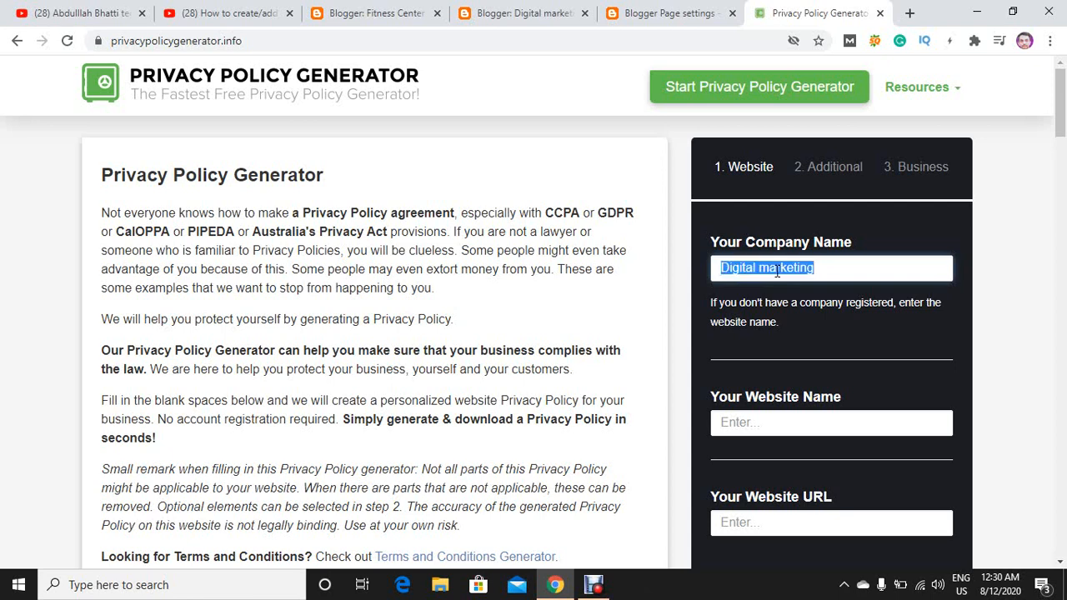
pyautogui.click(784, 425)
pyautogui.hotkey('ctrl', 'v')
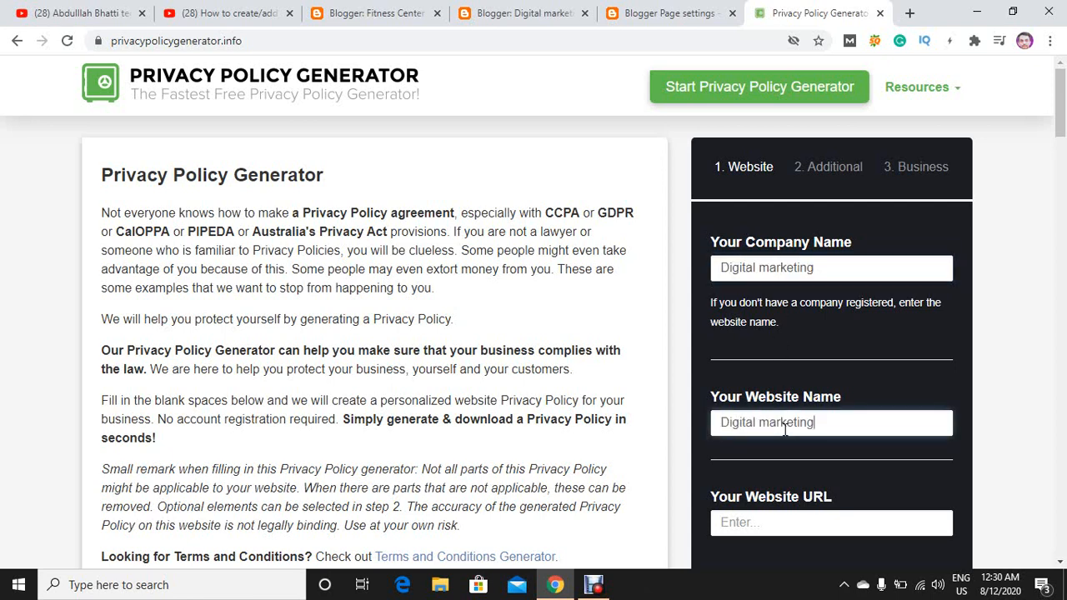
# Return to the Digital marketing blog's pages list in Blogger, view the live blog, and copy its web address.
pyautogui.click(806, 522)
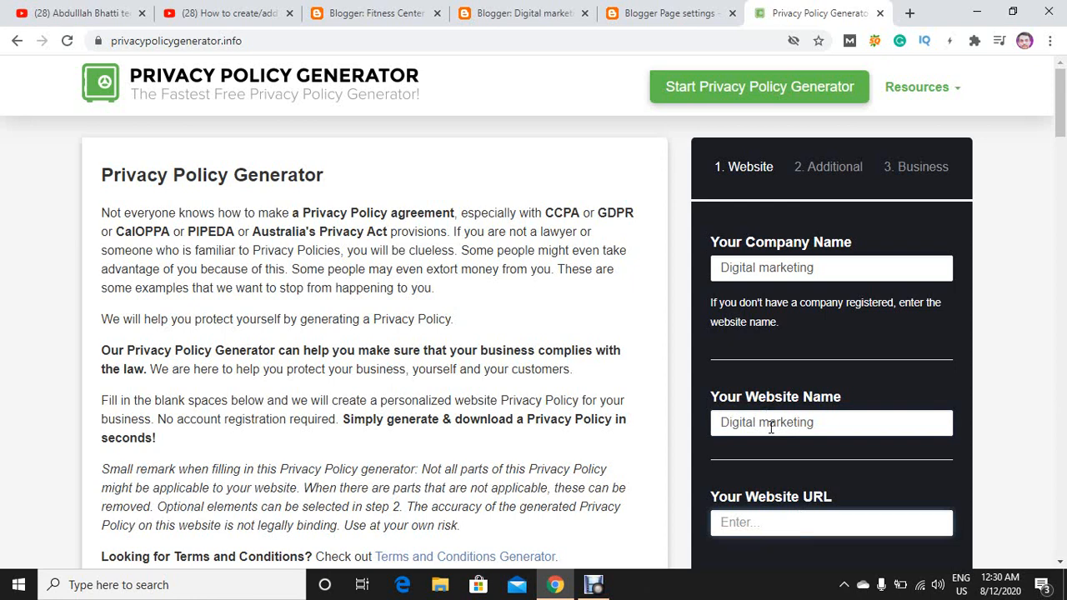
pyautogui.click(663, 11)
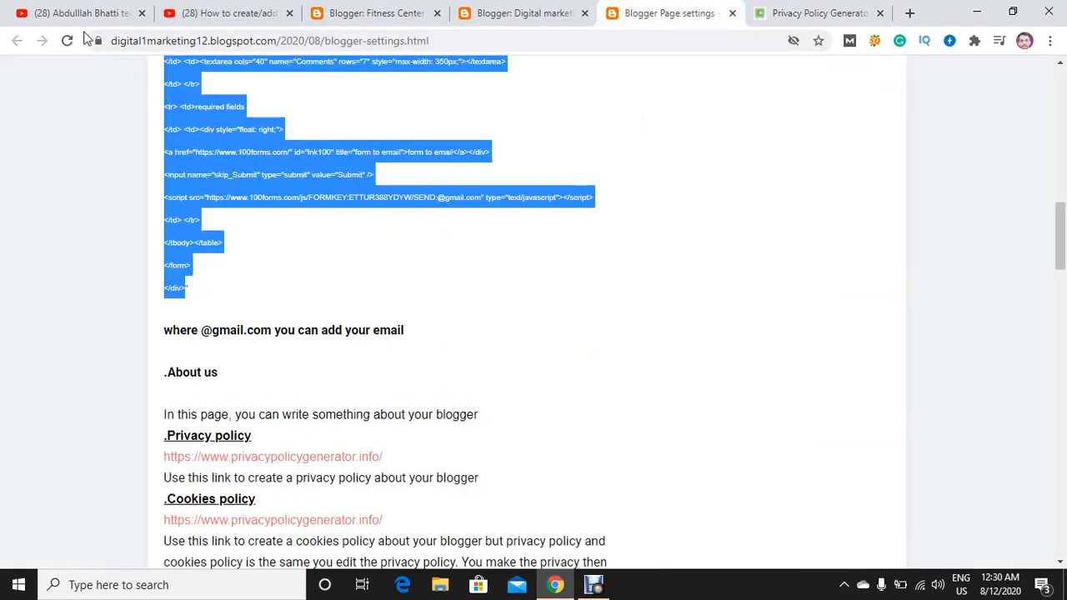
pyautogui.click(524, 13)
pyautogui.click(359, 12)
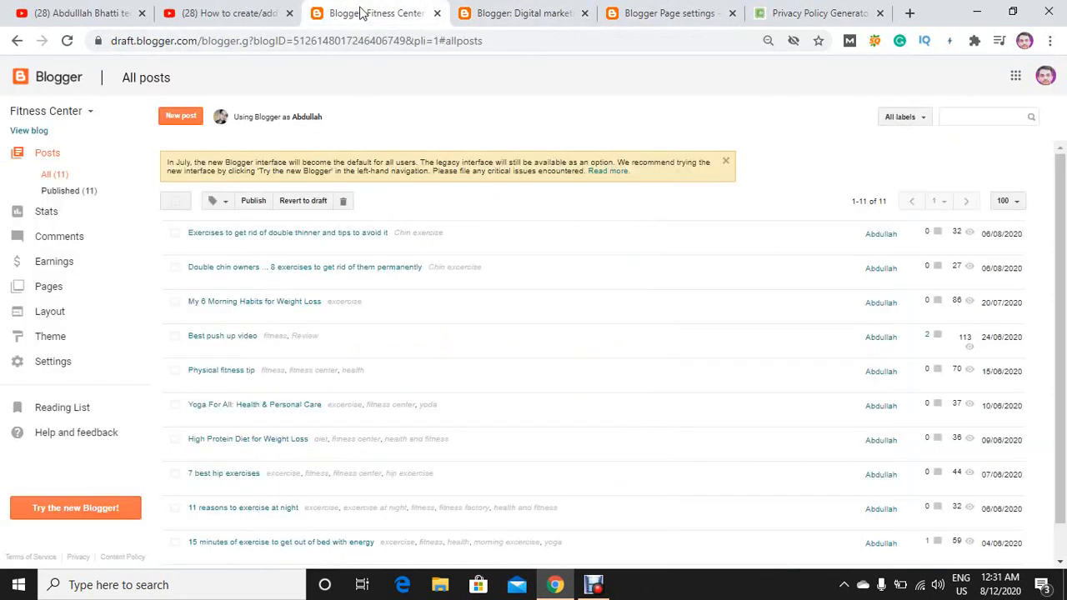
pyautogui.click(488, 11)
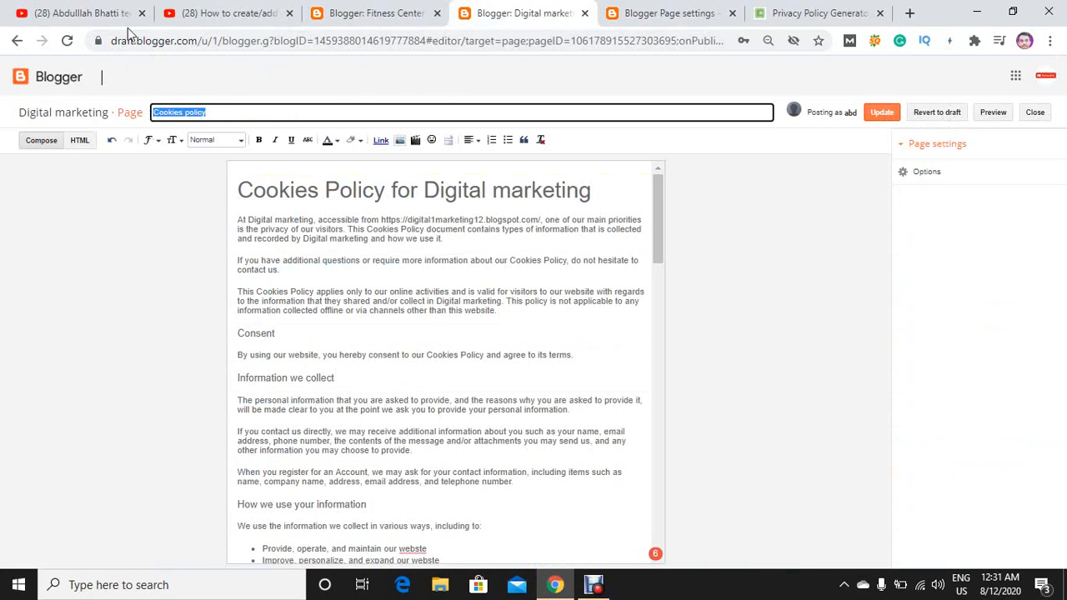
pyautogui.click(17, 42)
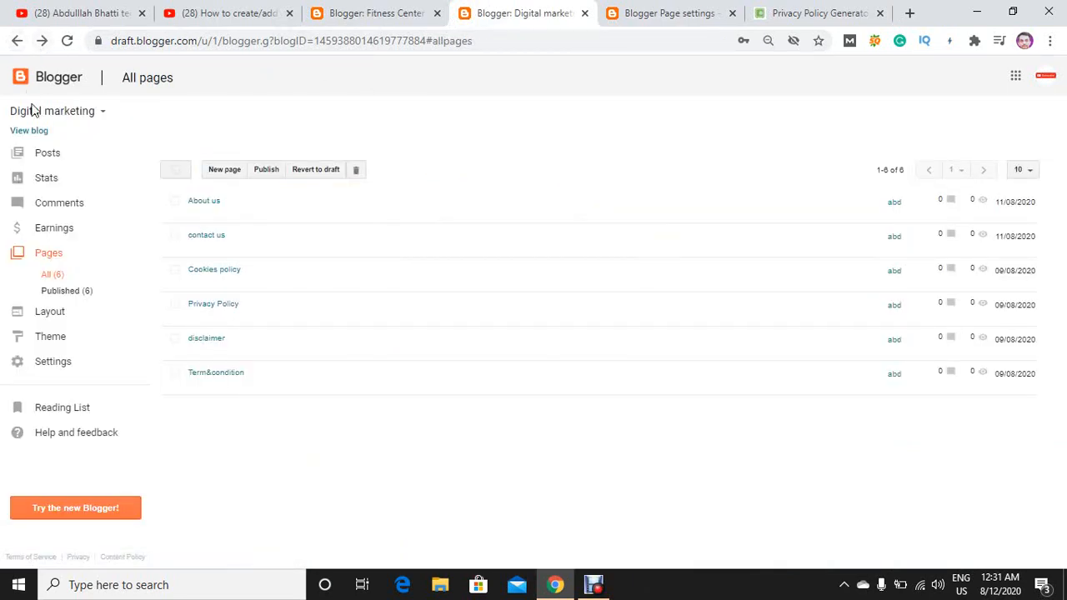
pyautogui.click(39, 140)
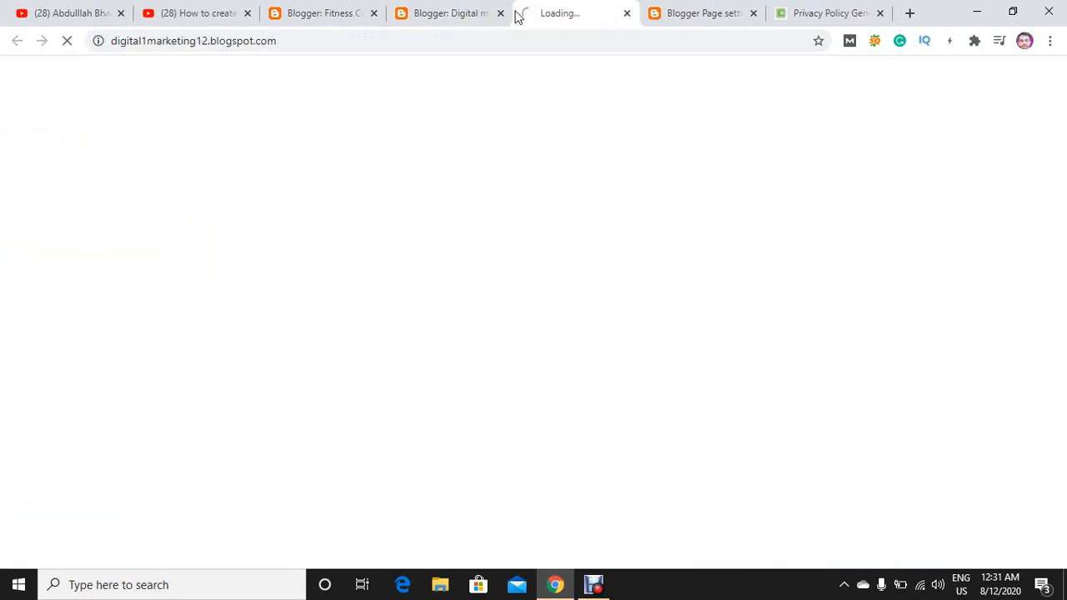
pyautogui.click(541, 38)
pyautogui.hotkey('ctrl', 'c')
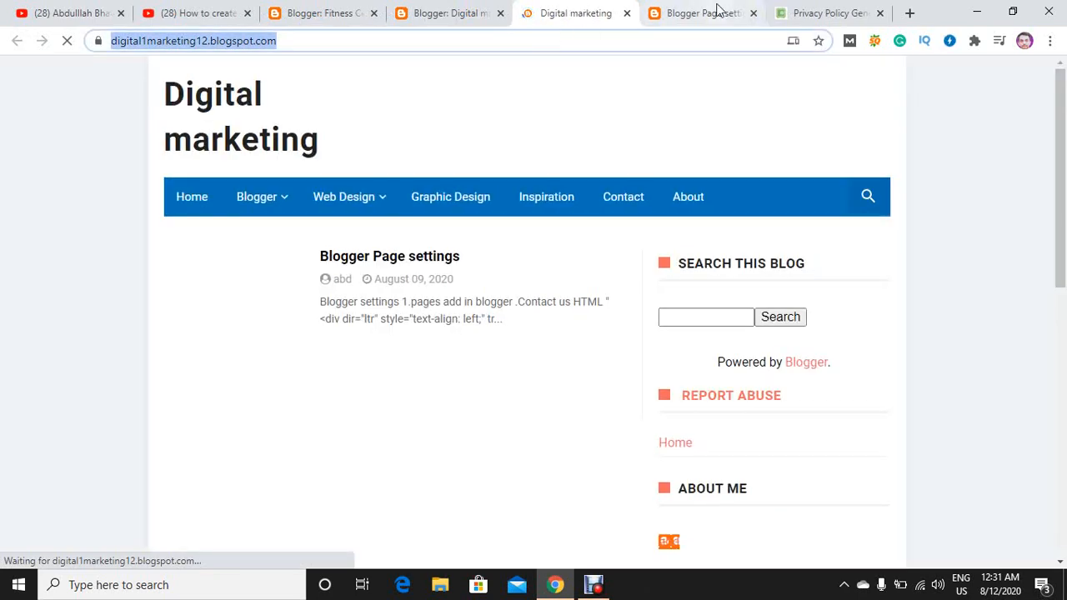
# Enter the copied blog address as the website URL in the policy generator and continue to the additional questions.
pyautogui.click(720, 13)
pyautogui.click(828, 13)
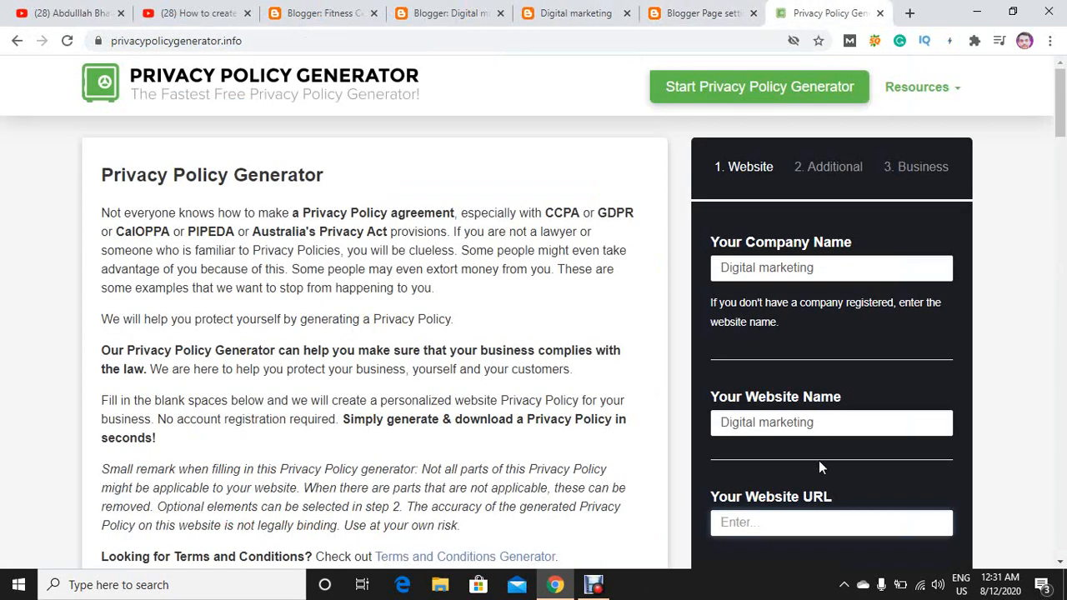
pyautogui.hotkey('ctrl', 'v')
pyautogui.scroll(-5, 822, 514)
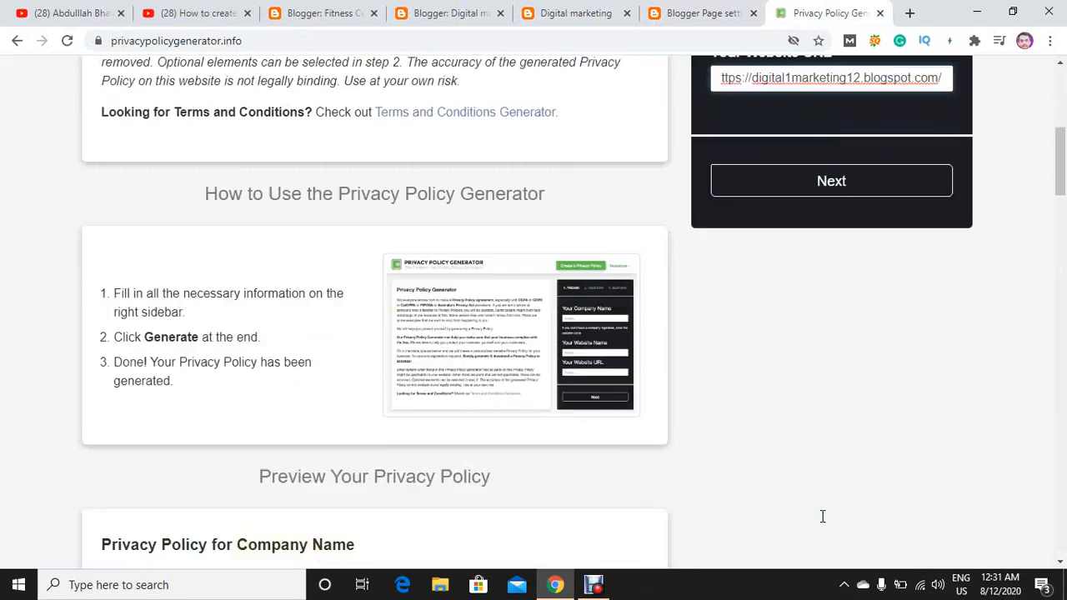
pyautogui.click(867, 188)
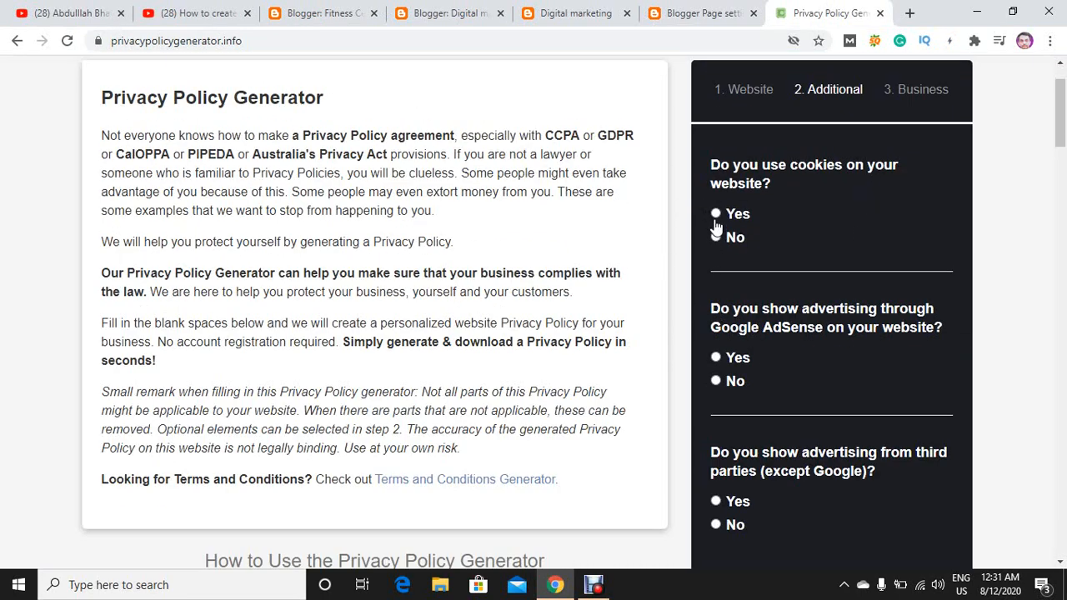
# Answer Yes to the third-party advertising question and continue to the business details.
pyautogui.click(716, 501)
pyautogui.scroll(-5, 724, 496)
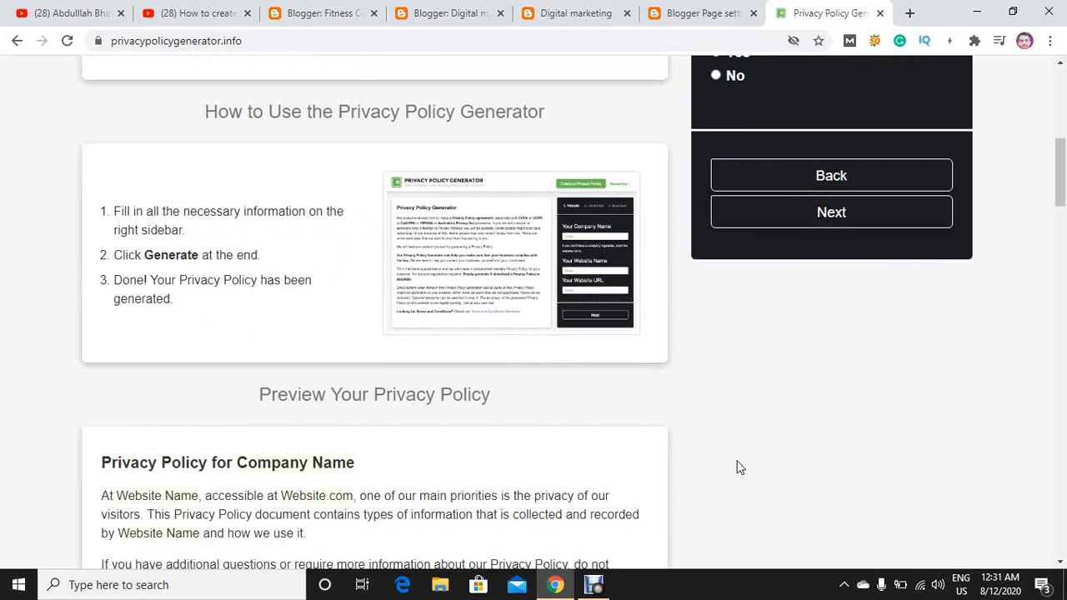
pyautogui.click(863, 221)
# Set the business country to Pakistan and the state to Punjab.
pyautogui.click(846, 197)
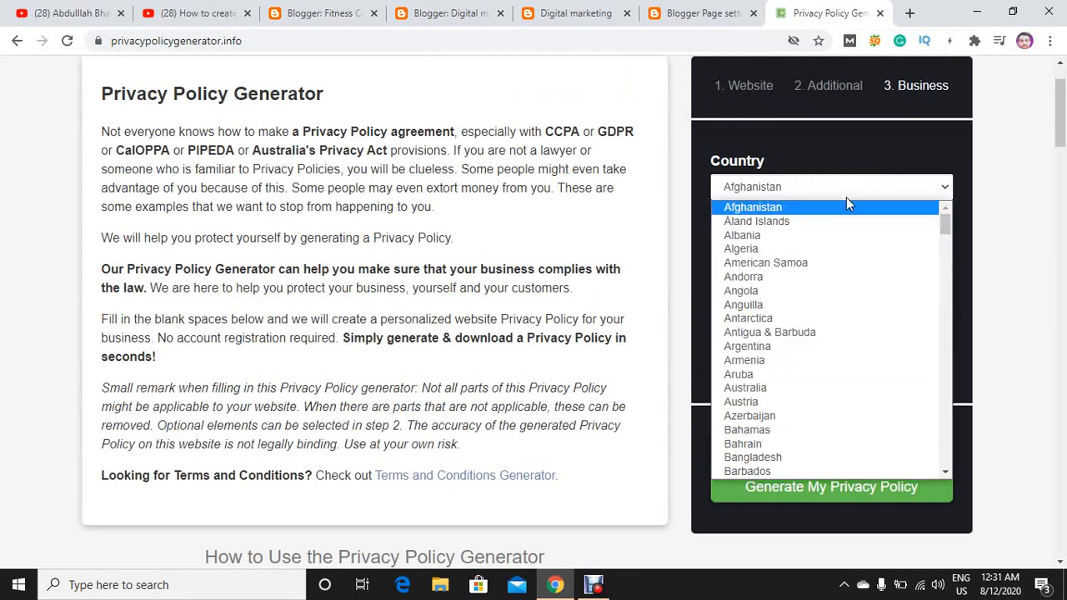
pyautogui.press('p')
pyautogui.press('Return')
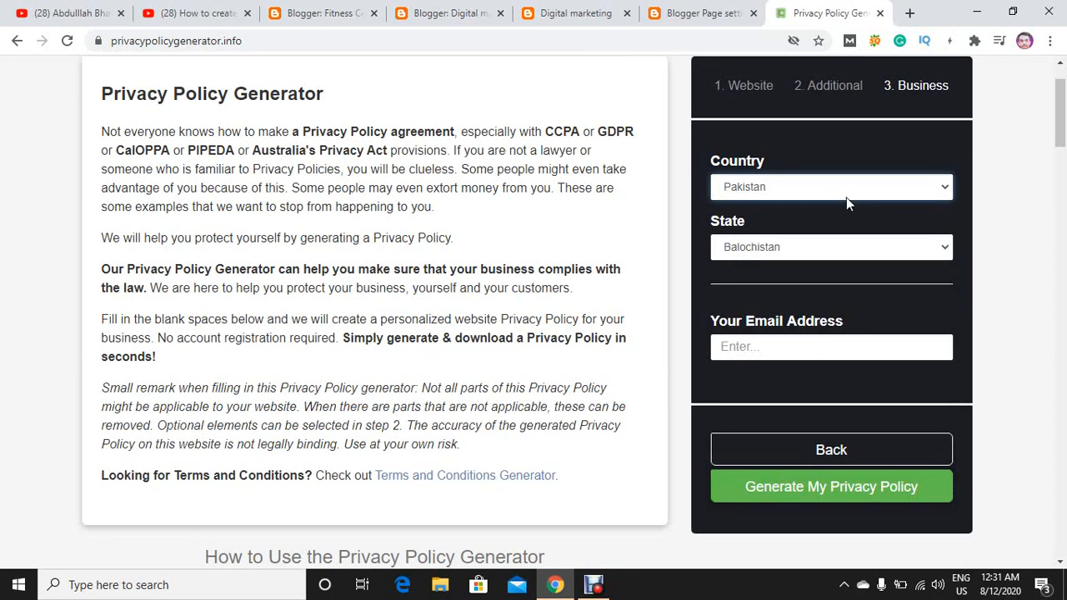
pyautogui.click(828, 248)
pyautogui.click(773, 310)
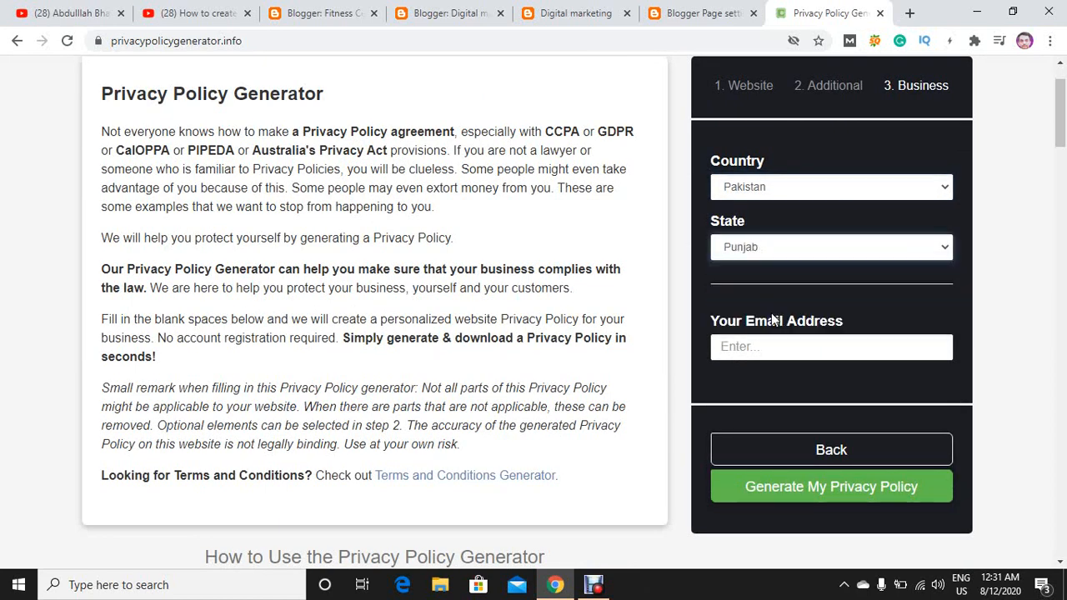
# Fill in the contact email address with the saved suggestion and generate the privacy policy.
pyautogui.click(752, 350)
pyautogui.click(771, 385)
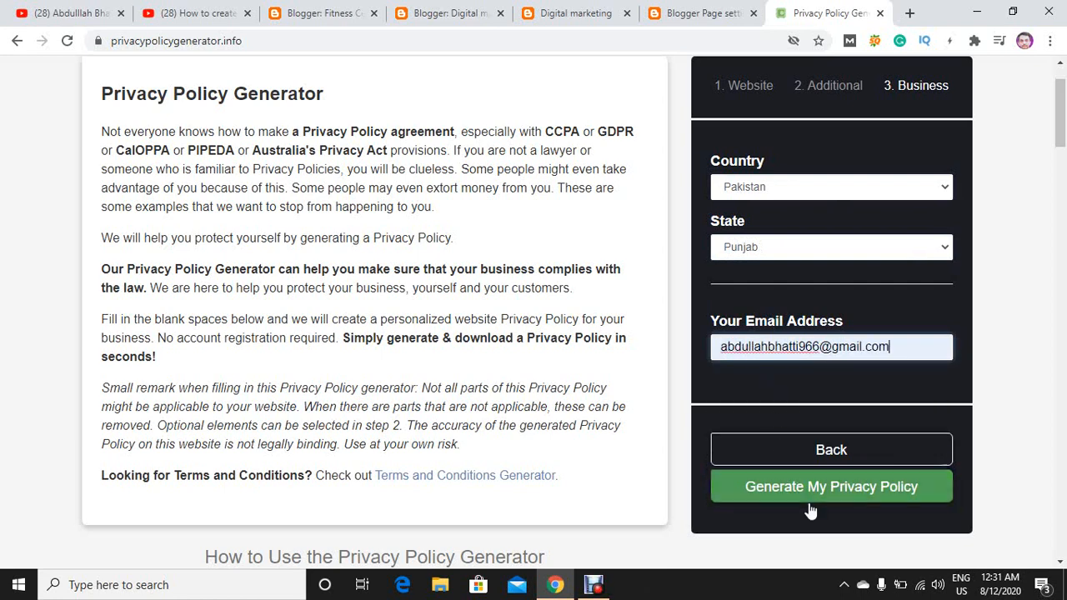
pyautogui.click(809, 499)
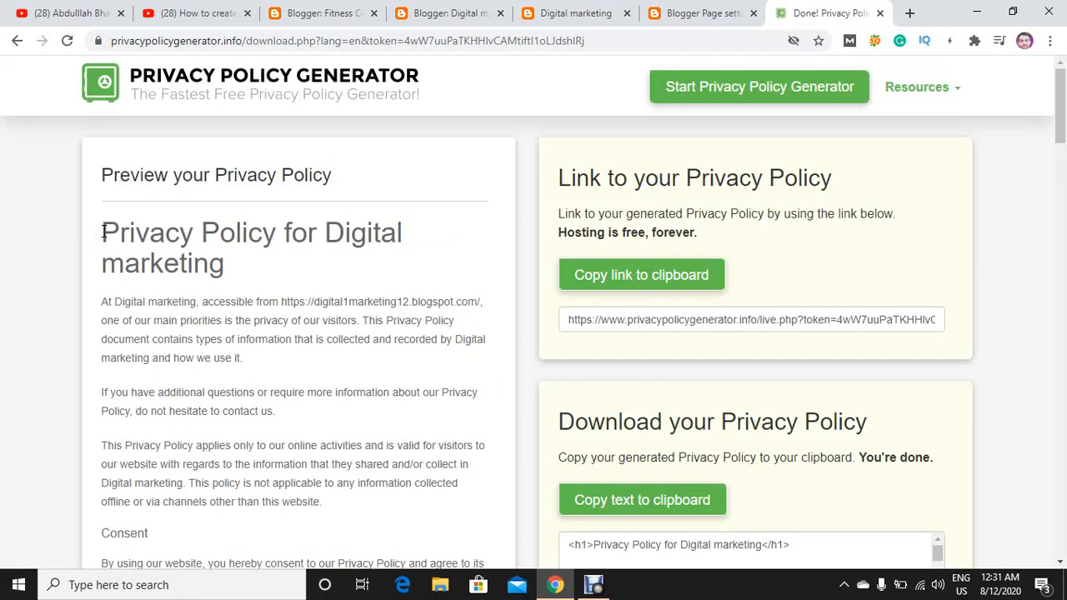
# Copy the full text of the generated privacy policy preview, from its title through the Children's Information section.
pyautogui.moveTo(102, 232); pyautogui.dragTo(302, 567)
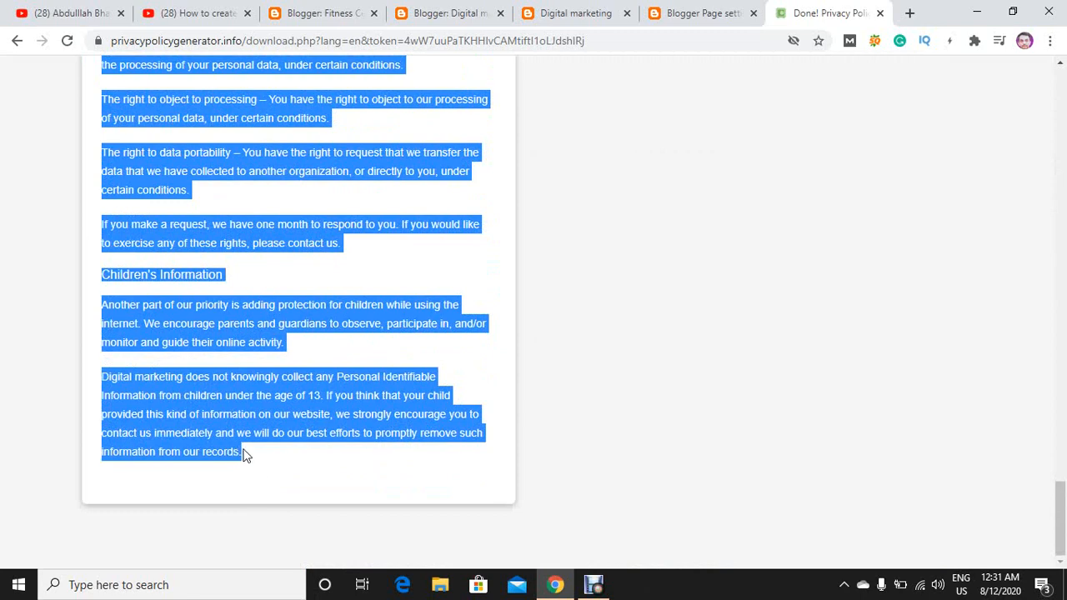
pyautogui.rightClick(219, 414)
pyautogui.click(236, 421)
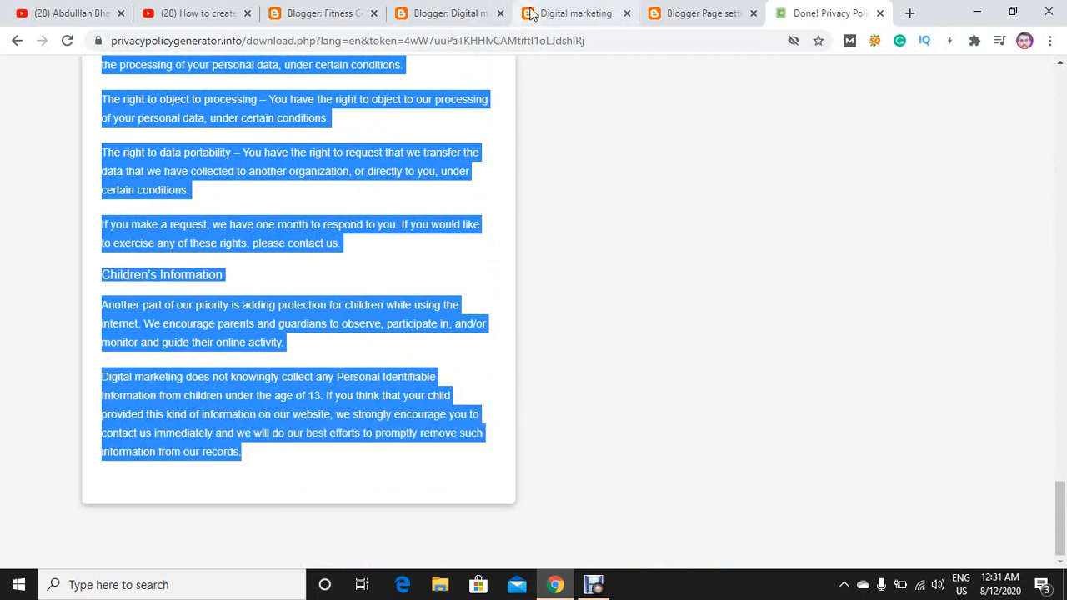
# Close the live blog's browser tab and return to the Digital marketing blog's pages list.
pyautogui.click(584, 13)
pyautogui.click(627, 14)
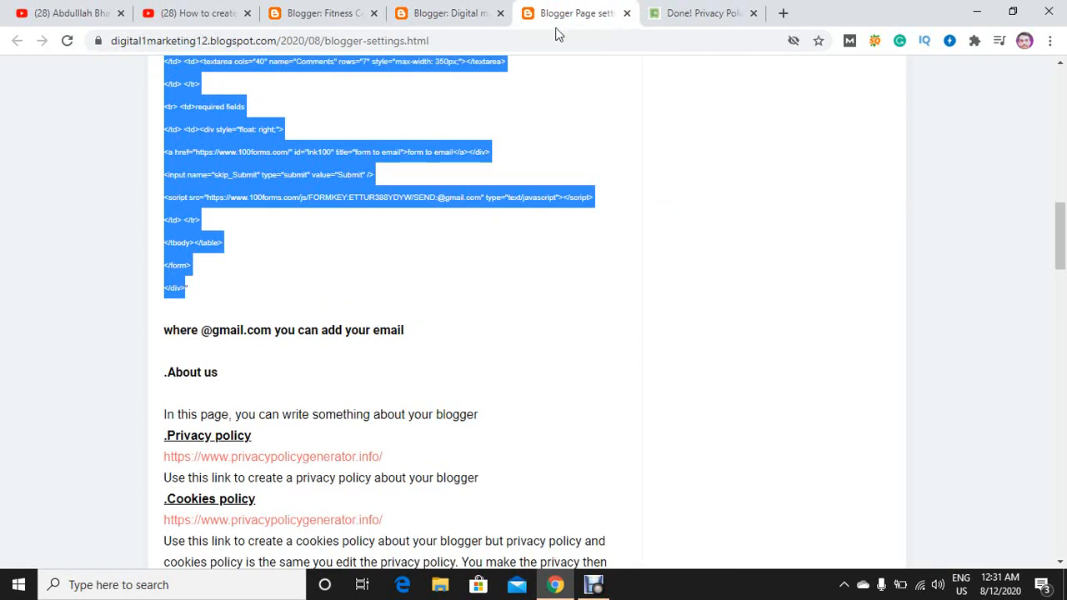
pyautogui.click(491, 10)
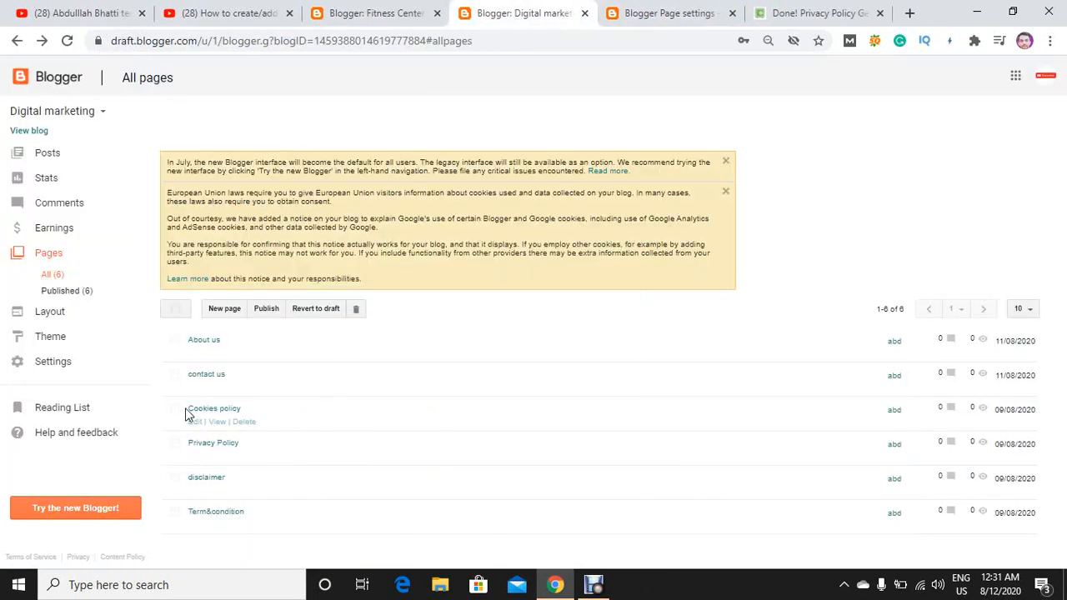
pyautogui.click(196, 423)
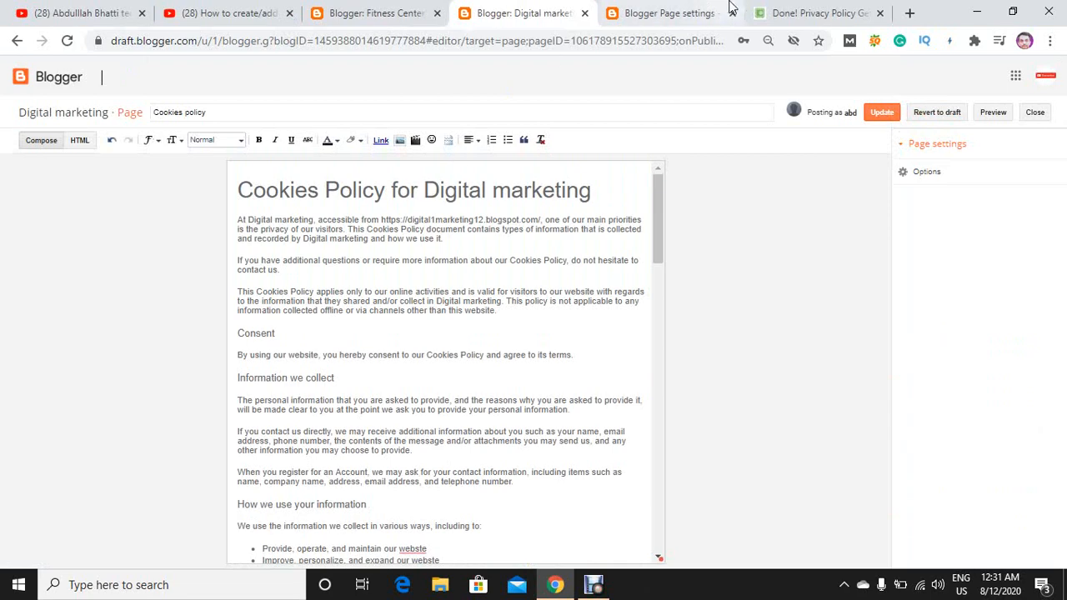
pyautogui.click(802, 13)
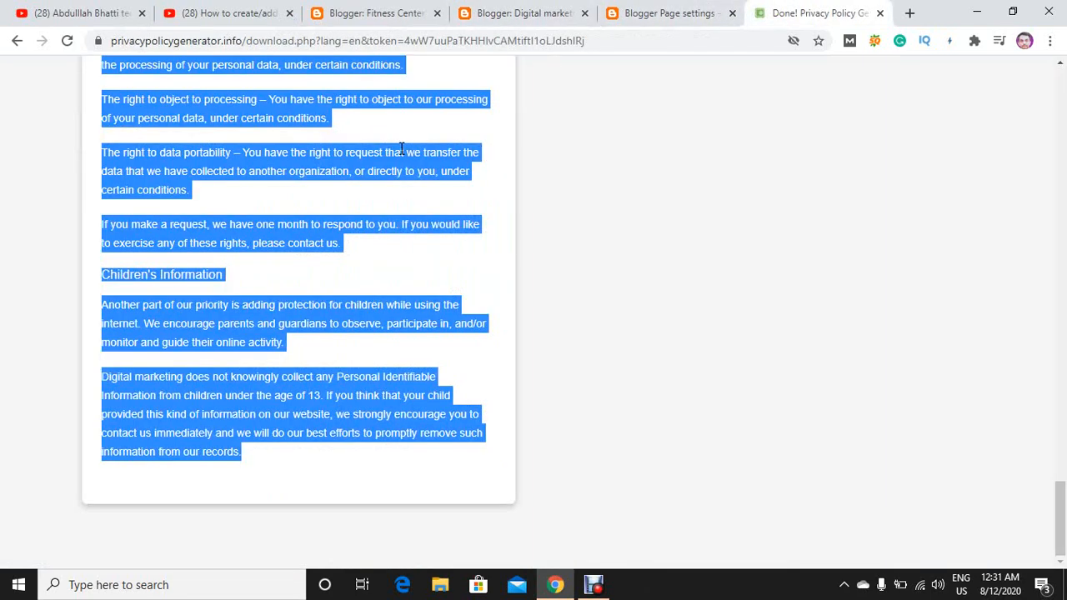
pyautogui.click(575, 8)
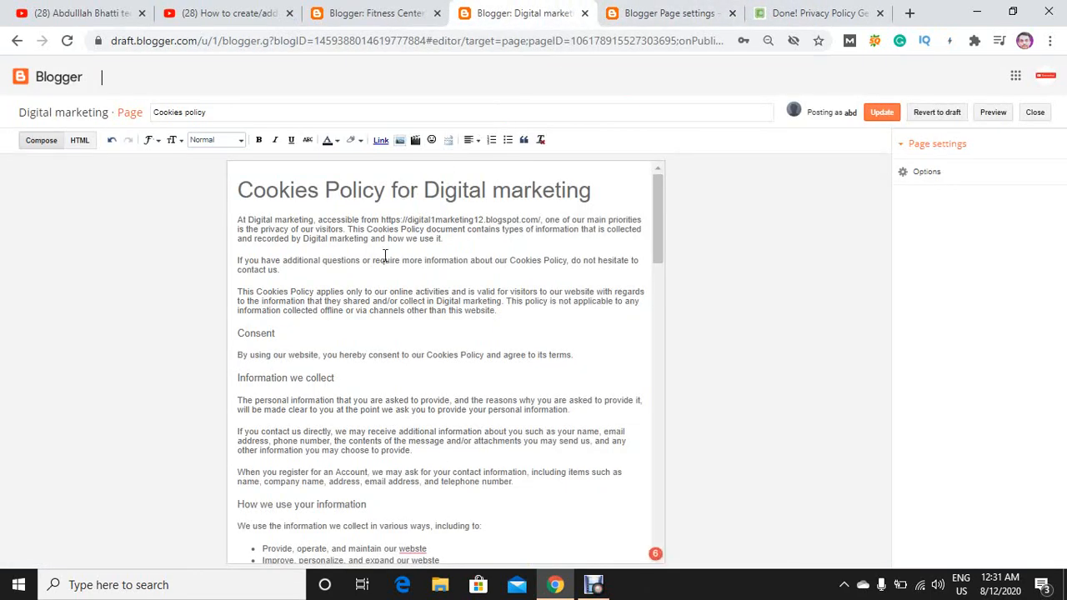
pyautogui.click(17, 42)
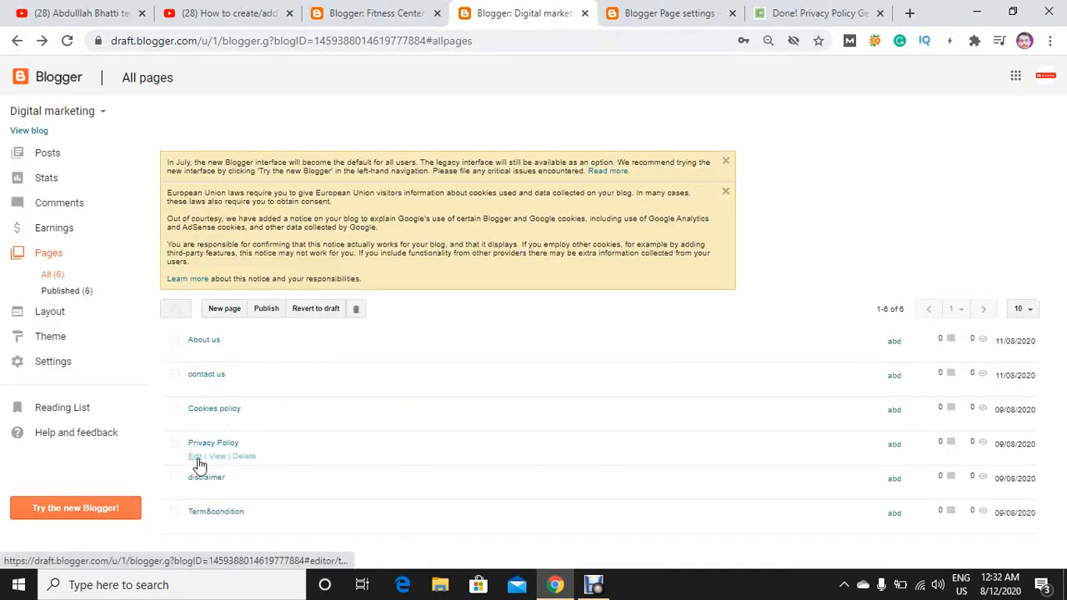
# Open the Privacy Policy page for editing, replace its whole body with the copied policy text, and update the page.
pyautogui.click(196, 457)
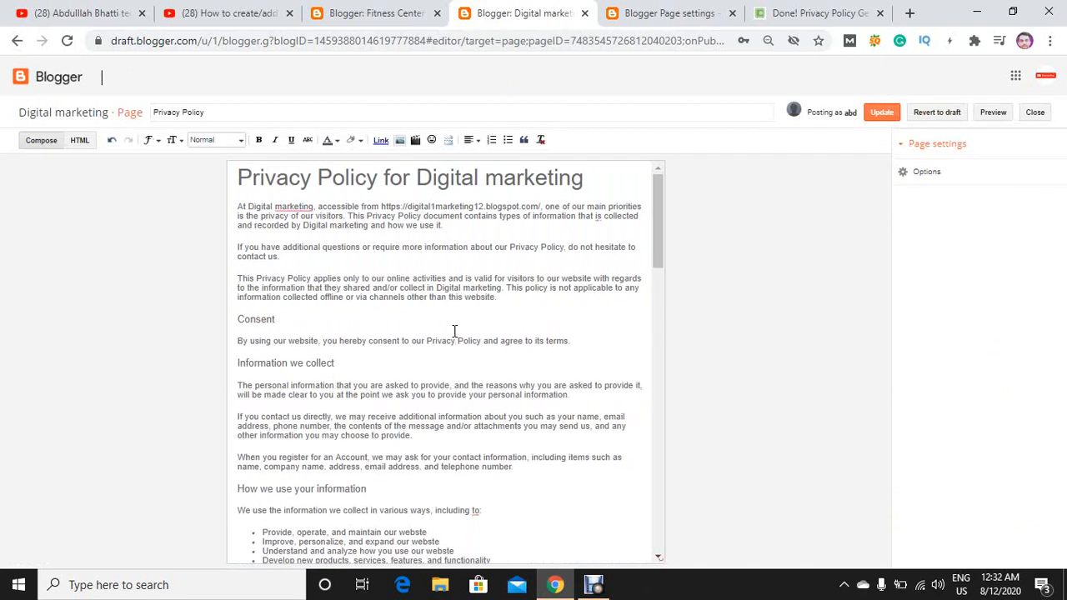
pyautogui.hotkey('ctrl', 'a')
pyautogui.hotkey('ctrl', 'v')
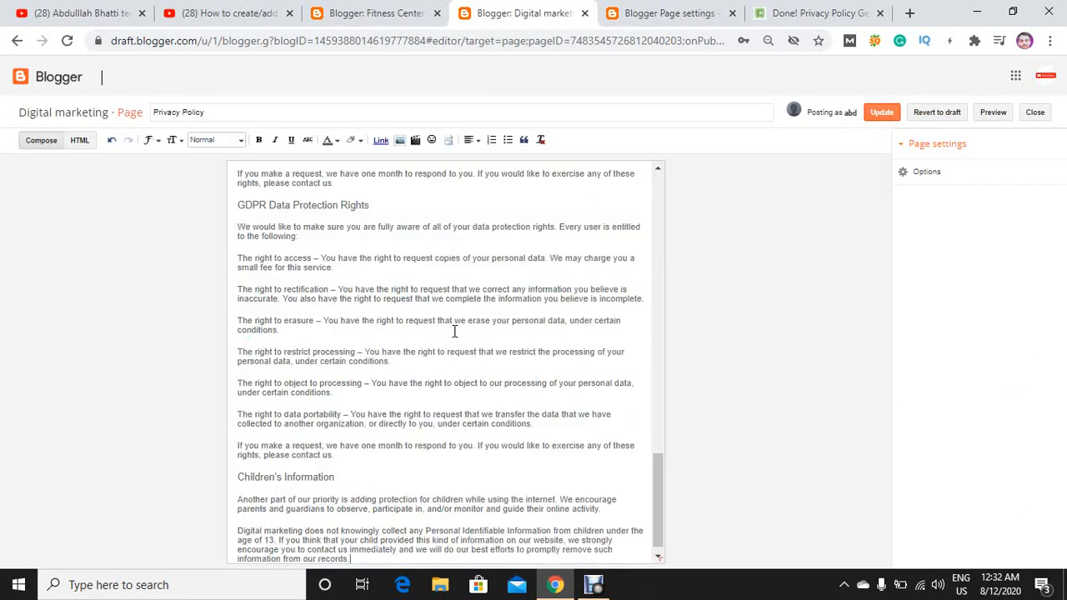
pyautogui.press('pageup')
pyautogui.hotkey('ctrl', 'Home')
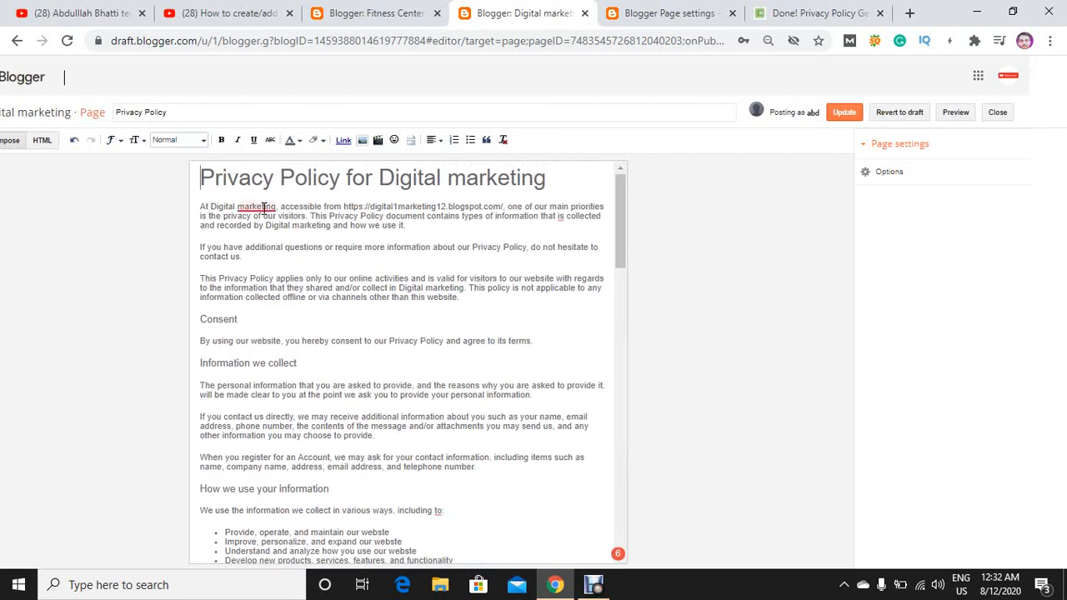
pyautogui.moveTo(264, 207)
pyautogui.click(261, 239)
pyautogui.click(851, 119)
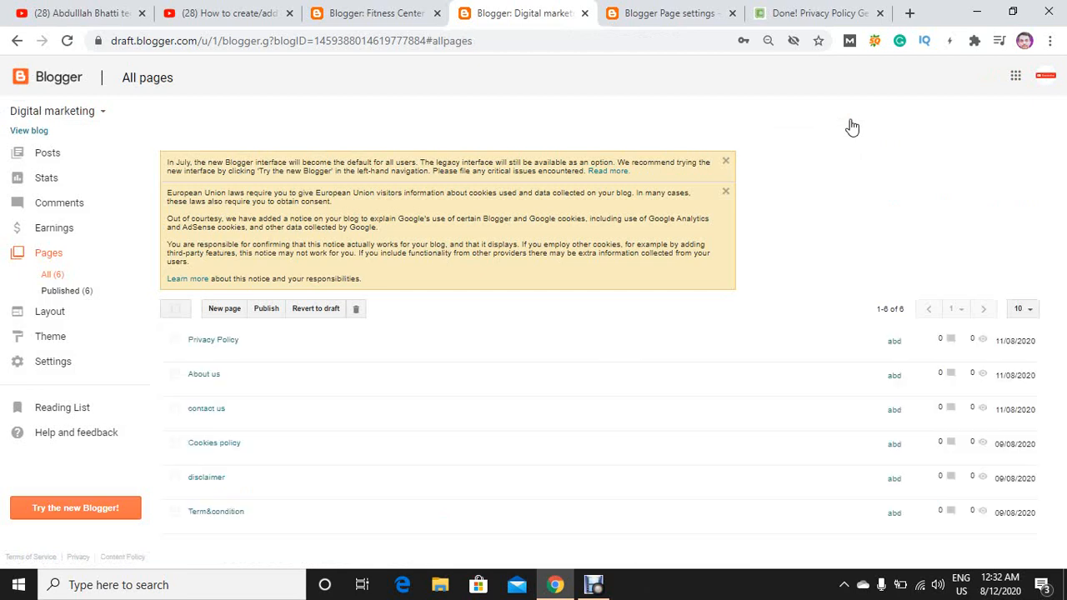
# Launch Word 2013 and paste the copied privacy policy text into a new blank document.
pyautogui.click(225, 586)
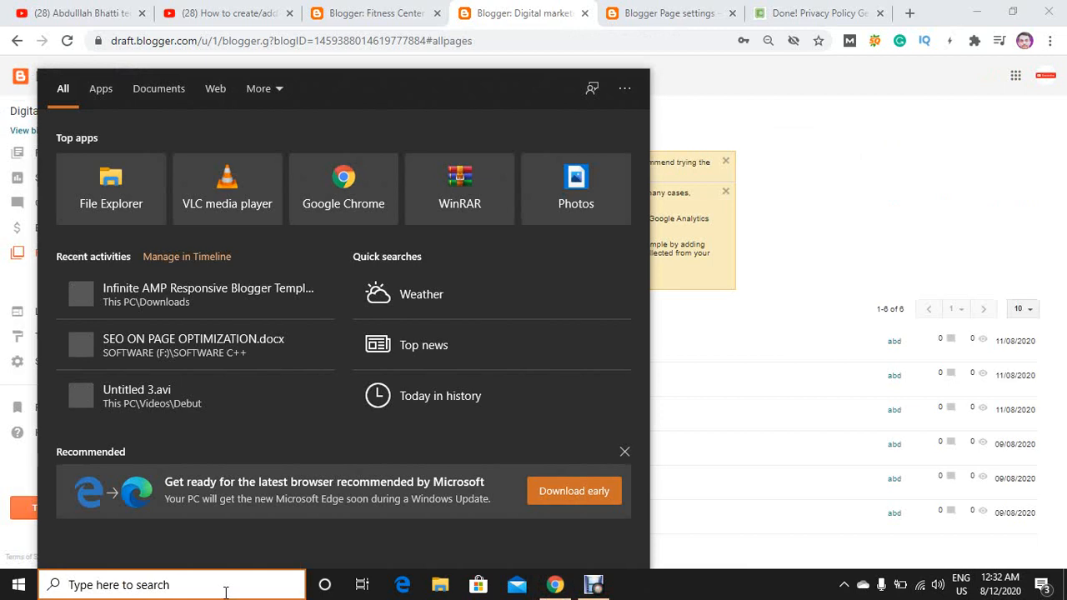
pyautogui.write('word')
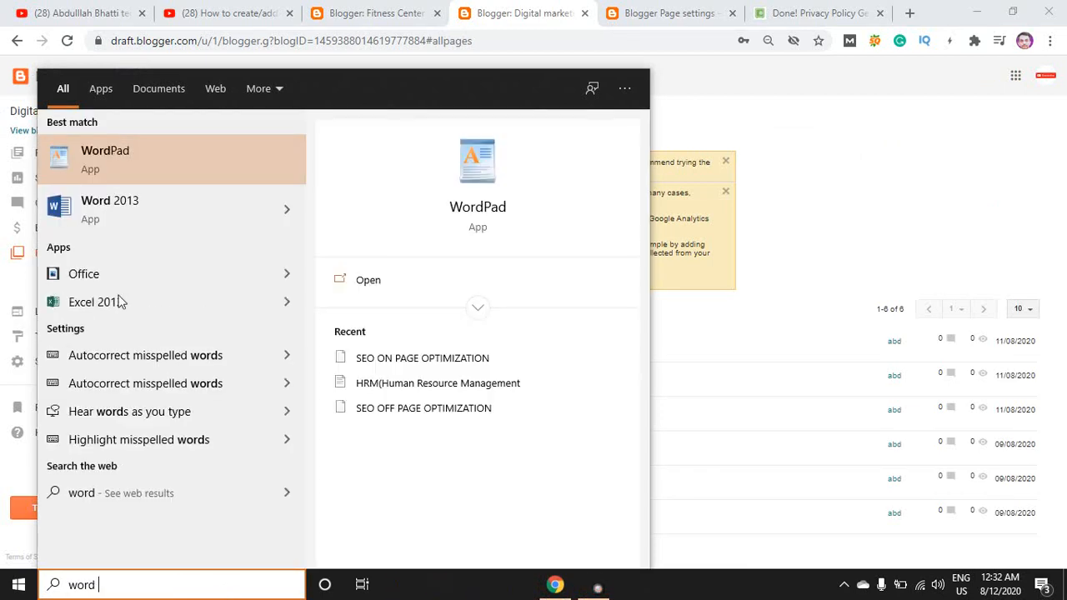
pyautogui.click(114, 208)
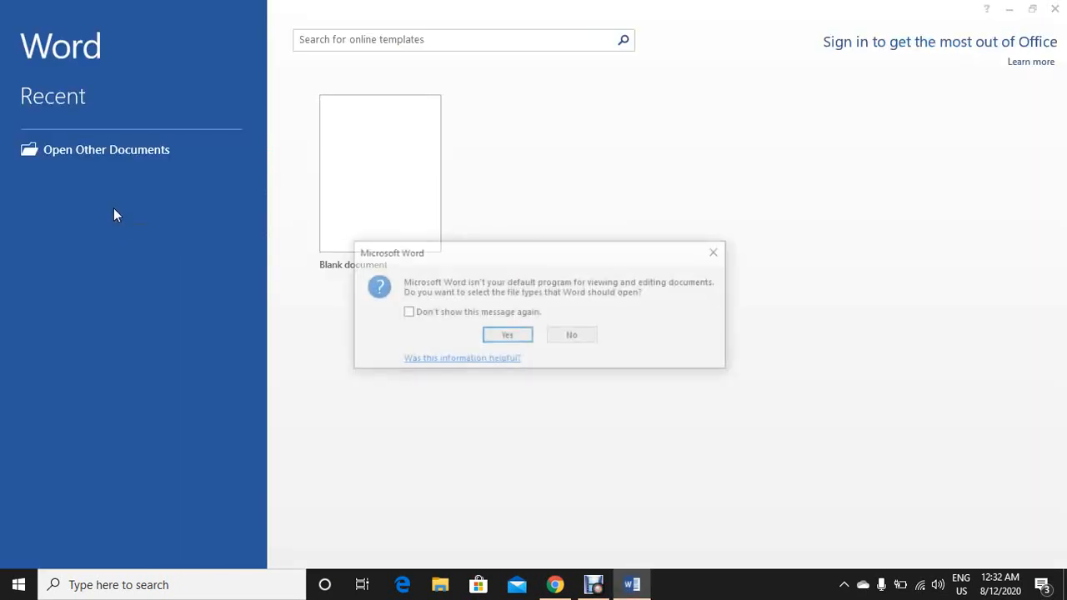
pyautogui.press('Return')
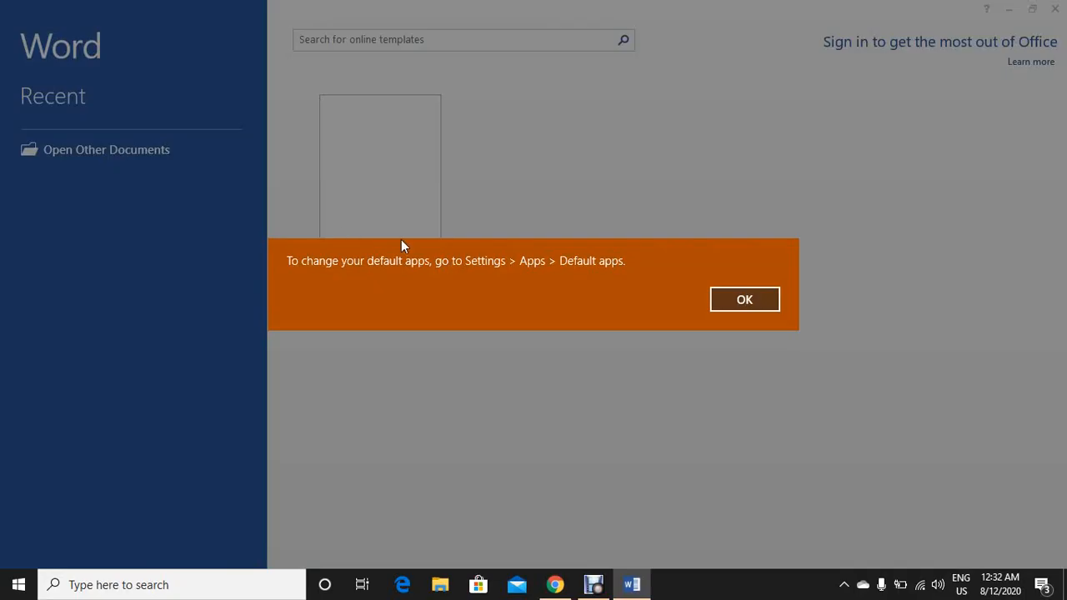
pyautogui.click(747, 303)
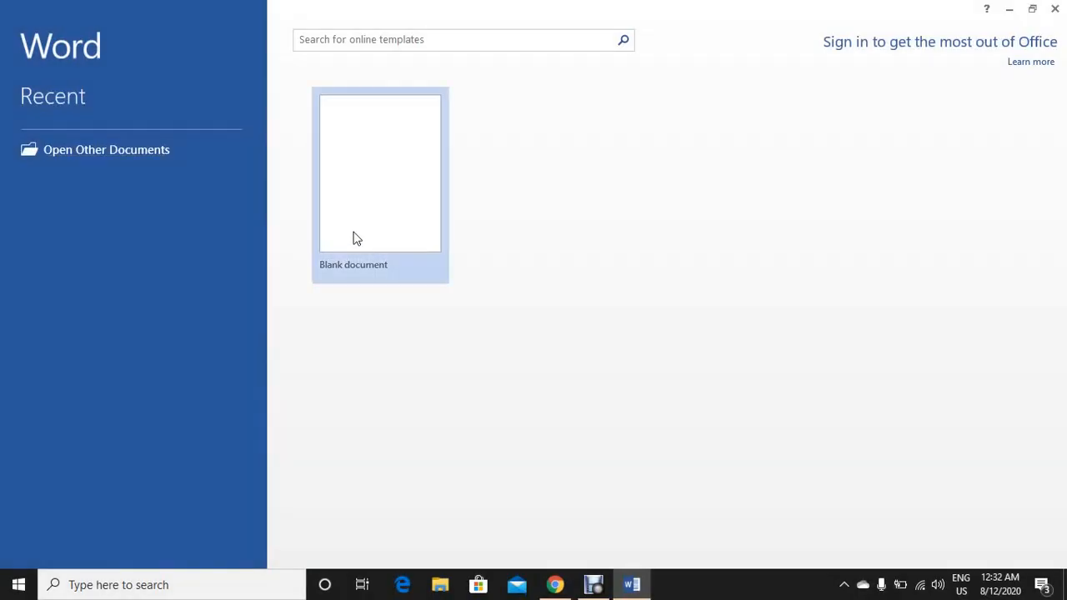
pyautogui.click(357, 239)
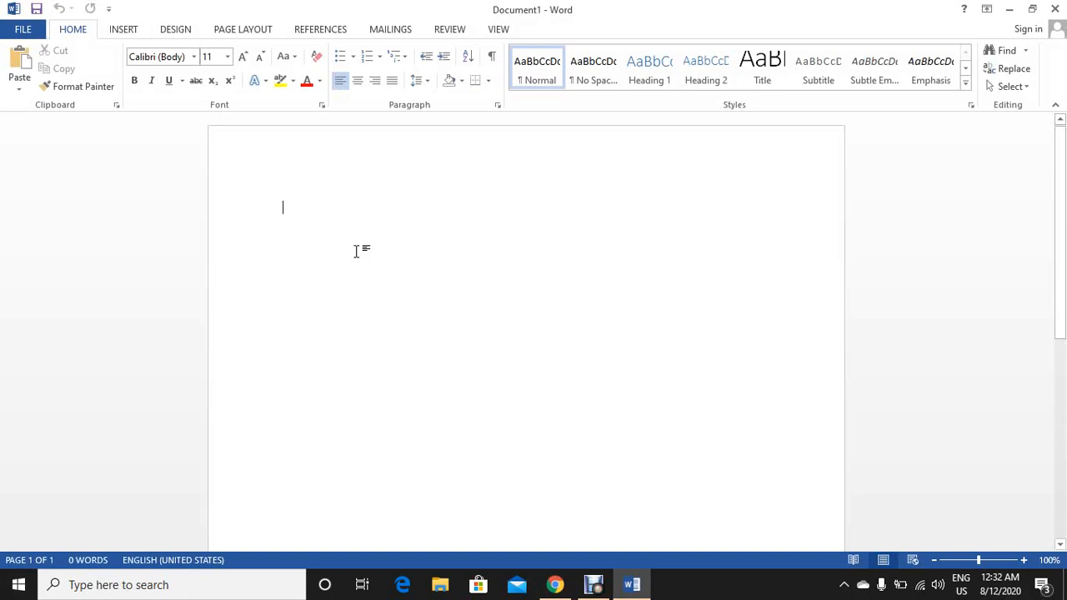
pyautogui.hotkey('ctrl', 'v')
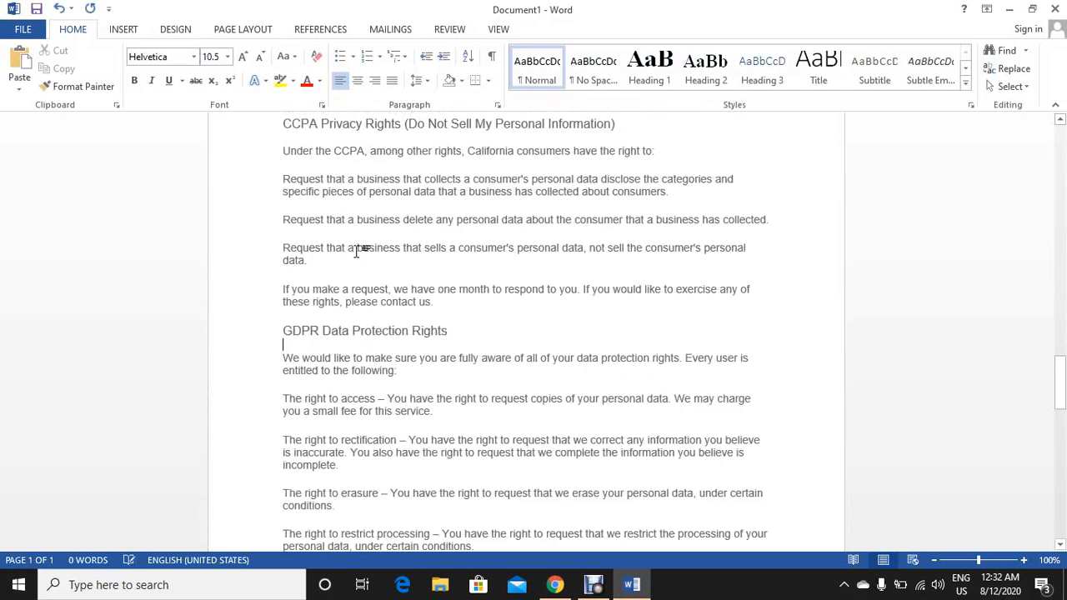
# Replace every occurrence of "privacy policy" in the document with "Cookies policy".
pyautogui.hotkey('ctrl', 'Home')
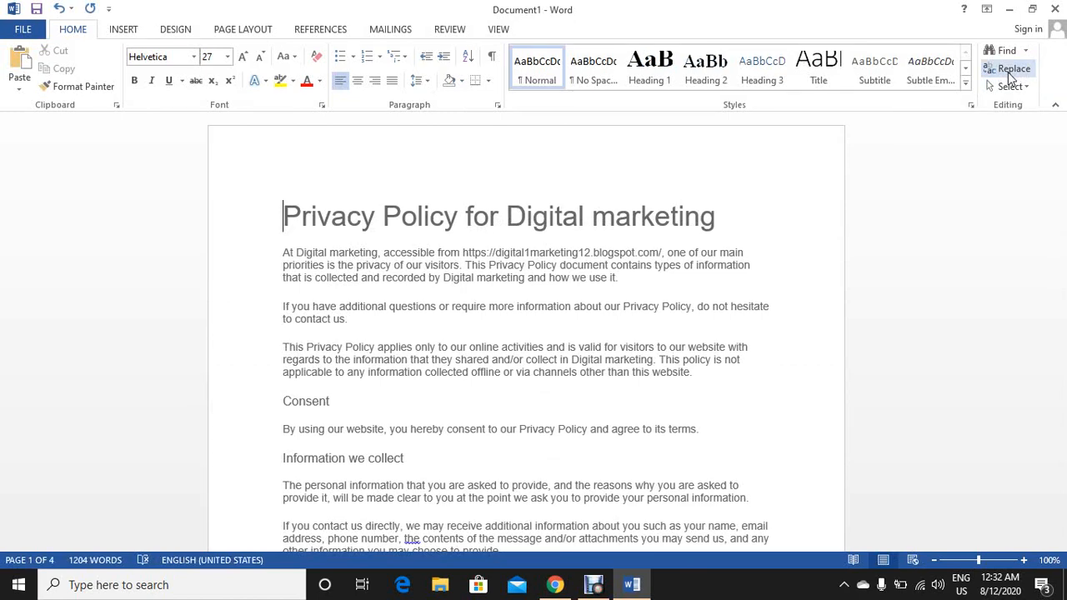
pyautogui.click(1010, 75)
pyautogui.write('p')
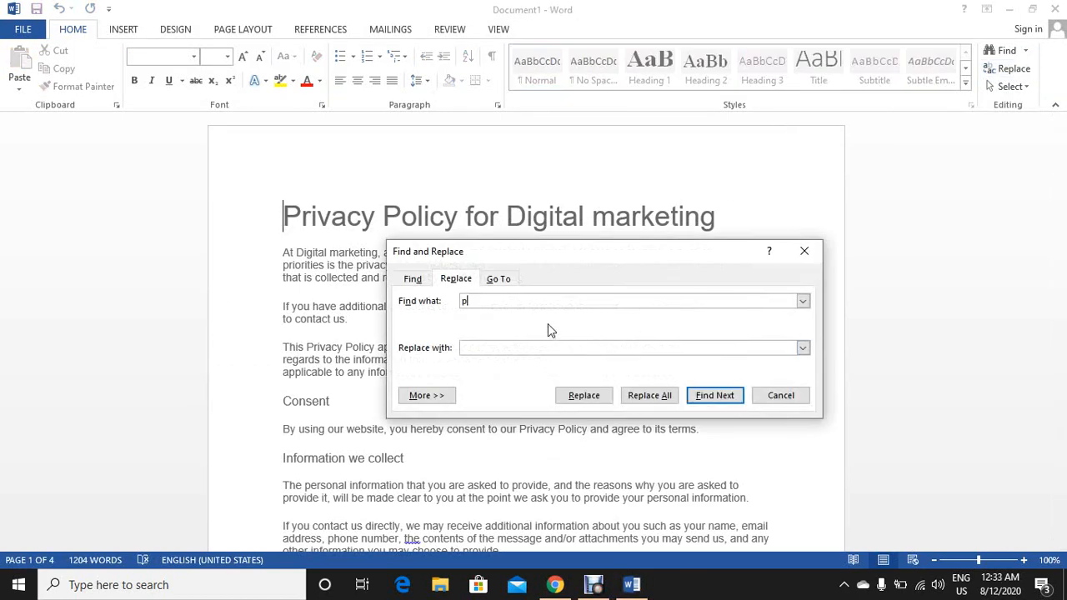
pyautogui.write('rivacy policy')
pyautogui.click(522, 353)
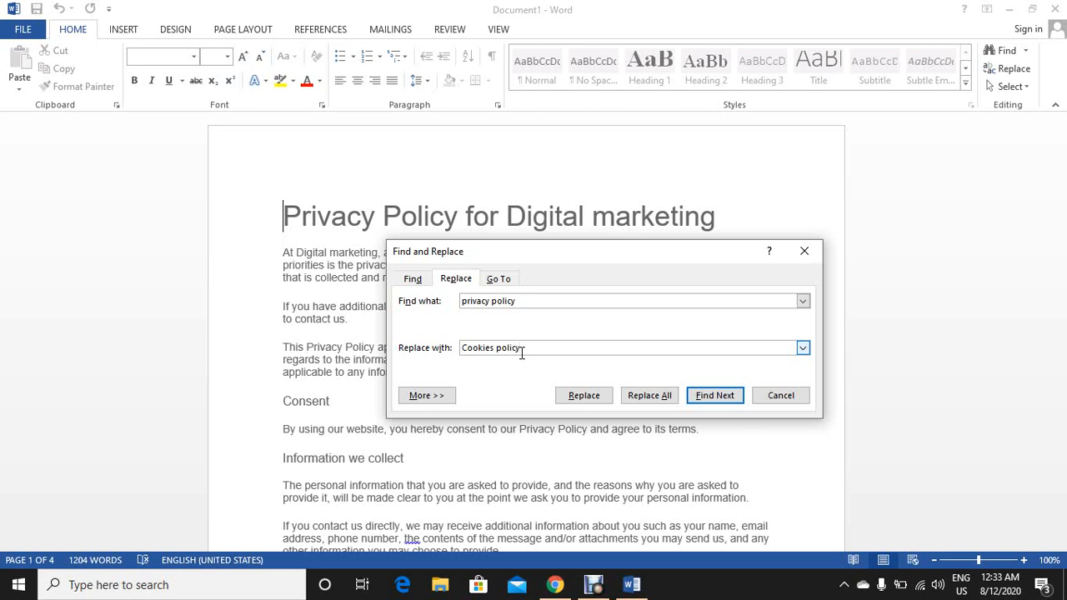
pyautogui.press('Return')
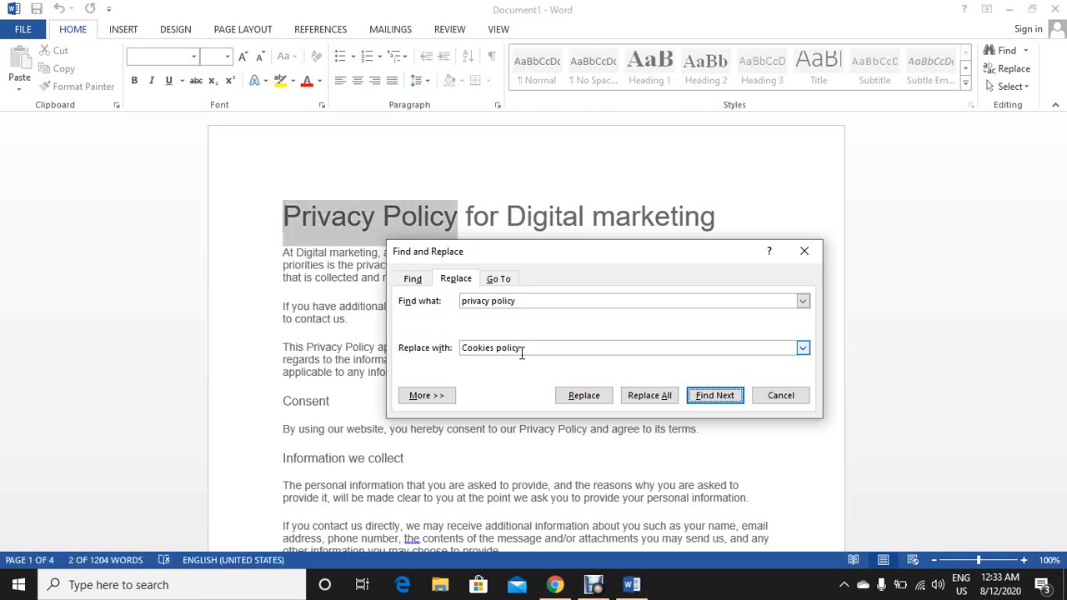
pyautogui.click(659, 397)
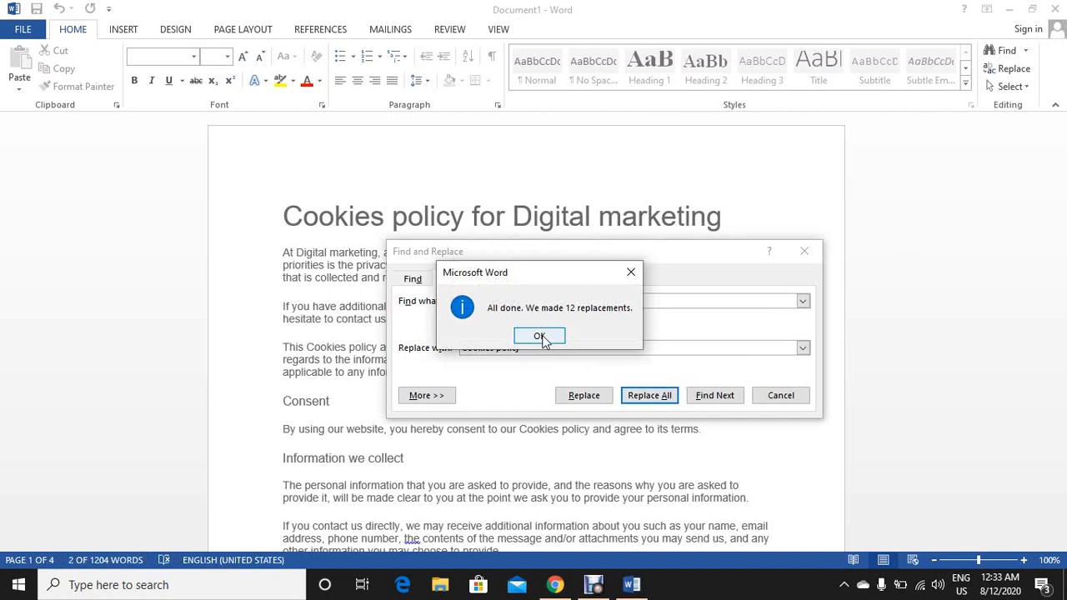
pyautogui.click(540, 337)
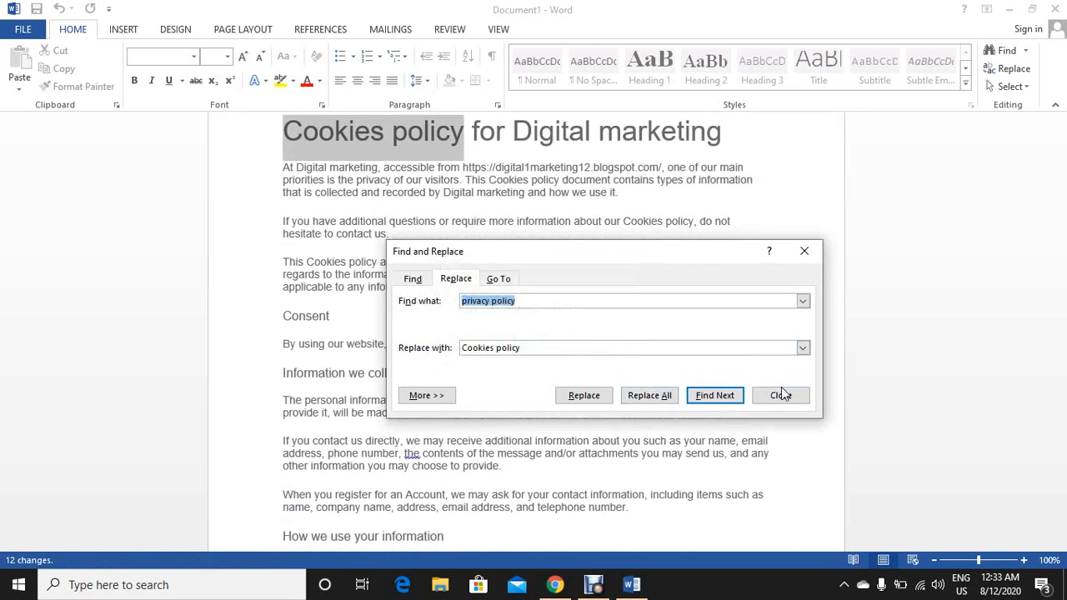
pyautogui.click(781, 394)
# Copy the document's entire cookies policy text and close Word without saving.
pyautogui.click(303, 133)
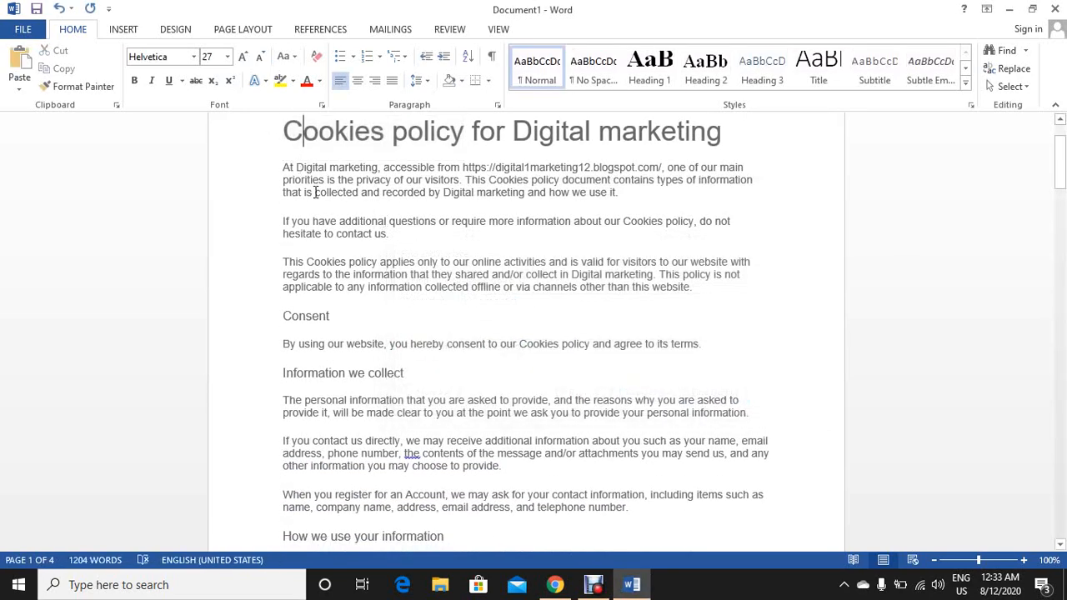
pyautogui.tripleClick(239, 163)
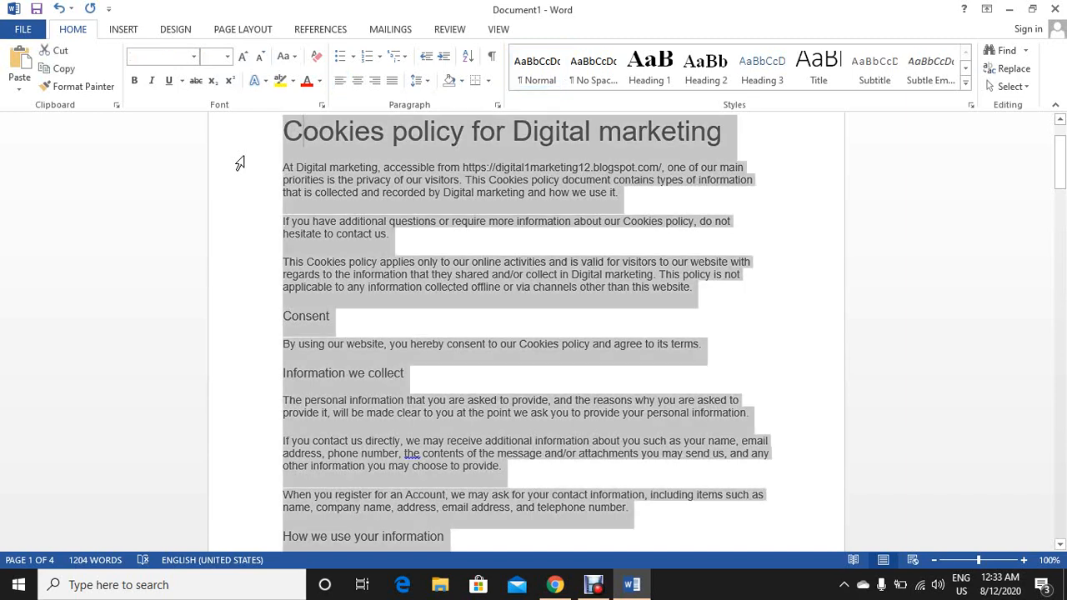
pyautogui.rightClick(378, 185)
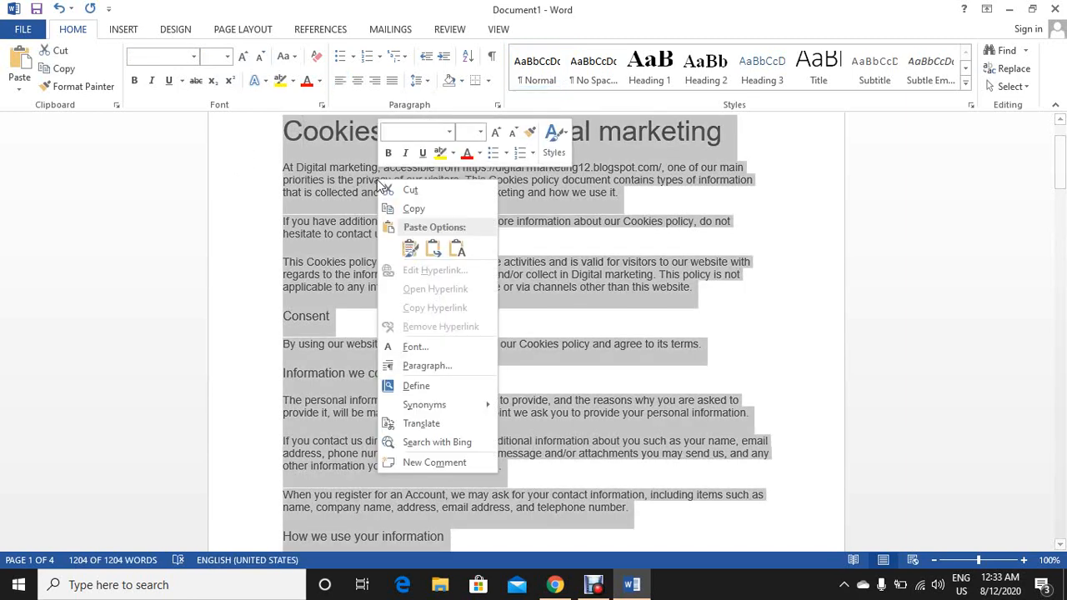
pyautogui.click(419, 208)
pyautogui.click(1047, 9)
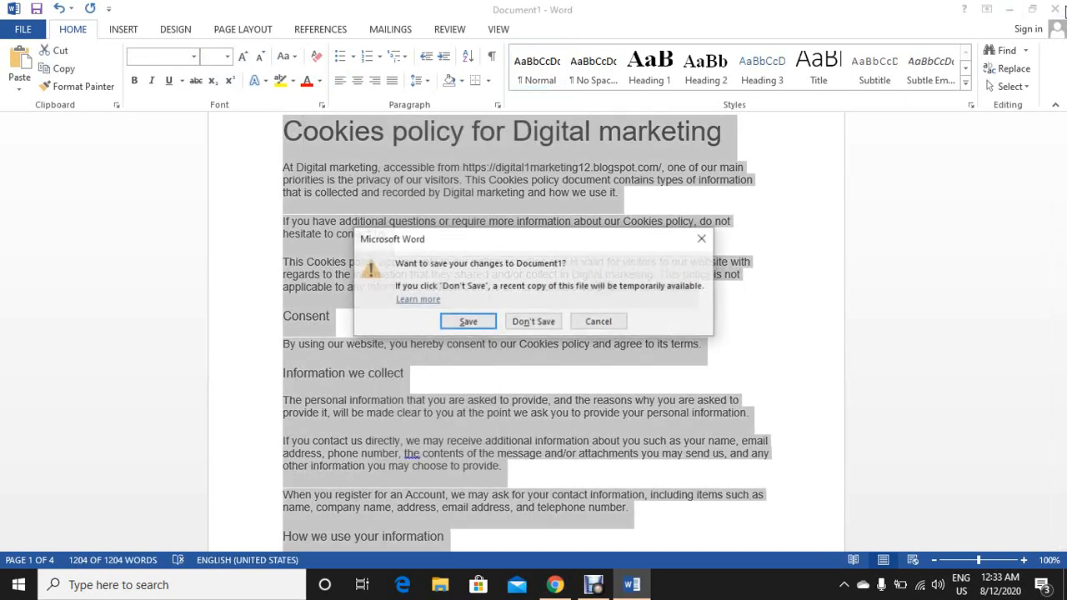
pyautogui.click(546, 322)
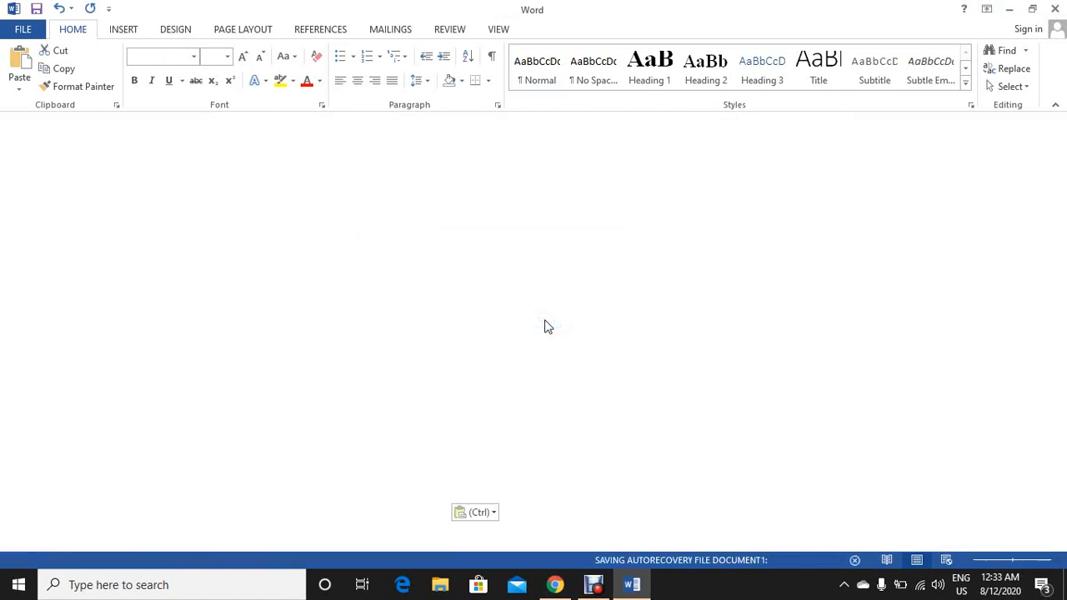
# Switch to Chrome, replace the whole body of the blog's Cookies policy page with the copied text, and update the page.
pyautogui.click(567, 595)
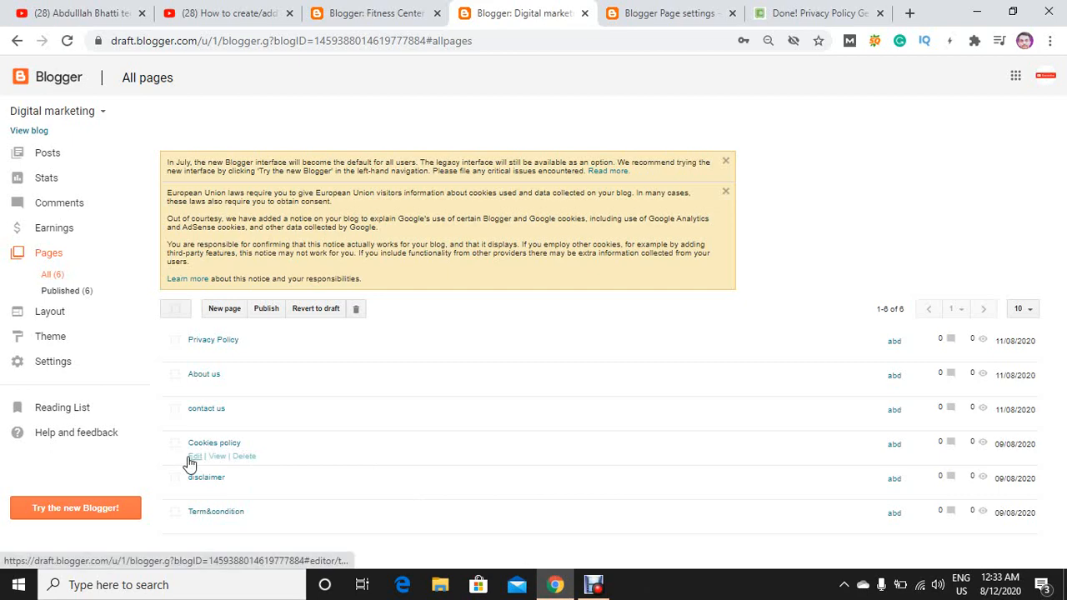
pyautogui.click(192, 457)
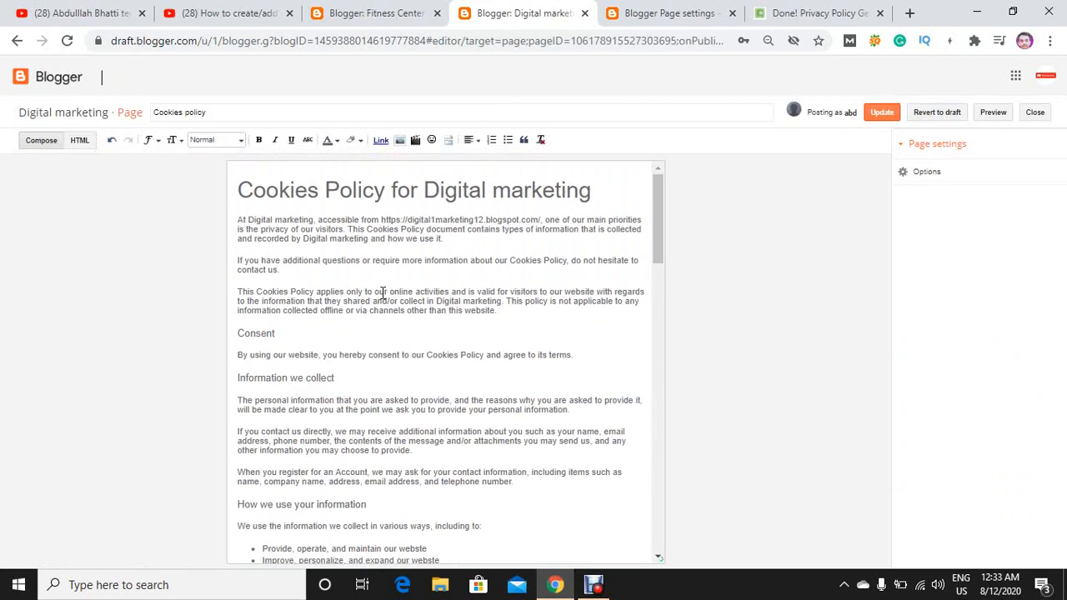
pyautogui.hotkey('ctrl', 'a')
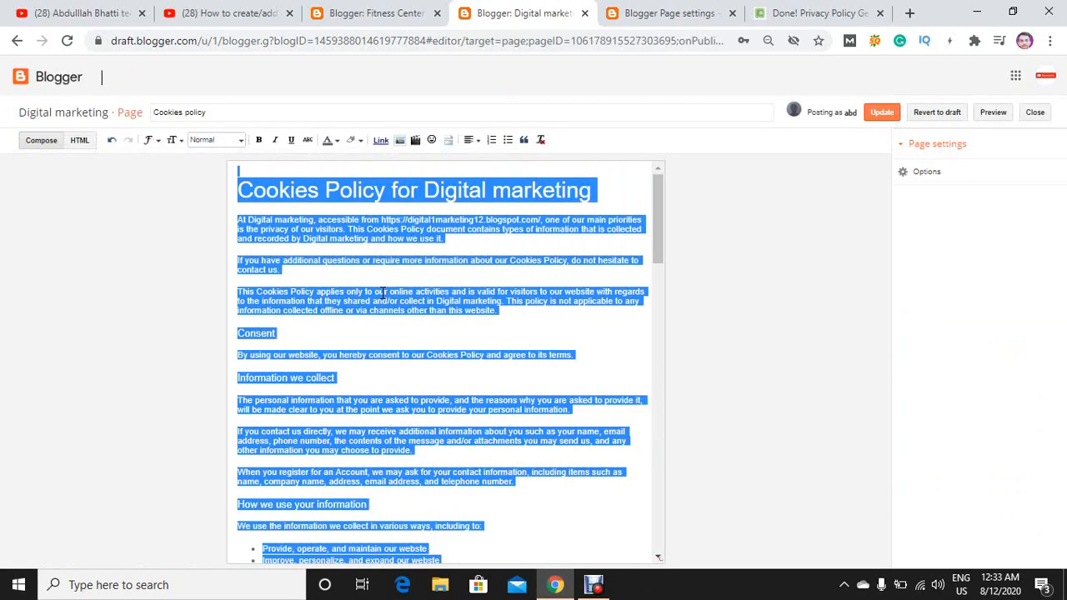
pyautogui.hotkey('ctrl', 'v')
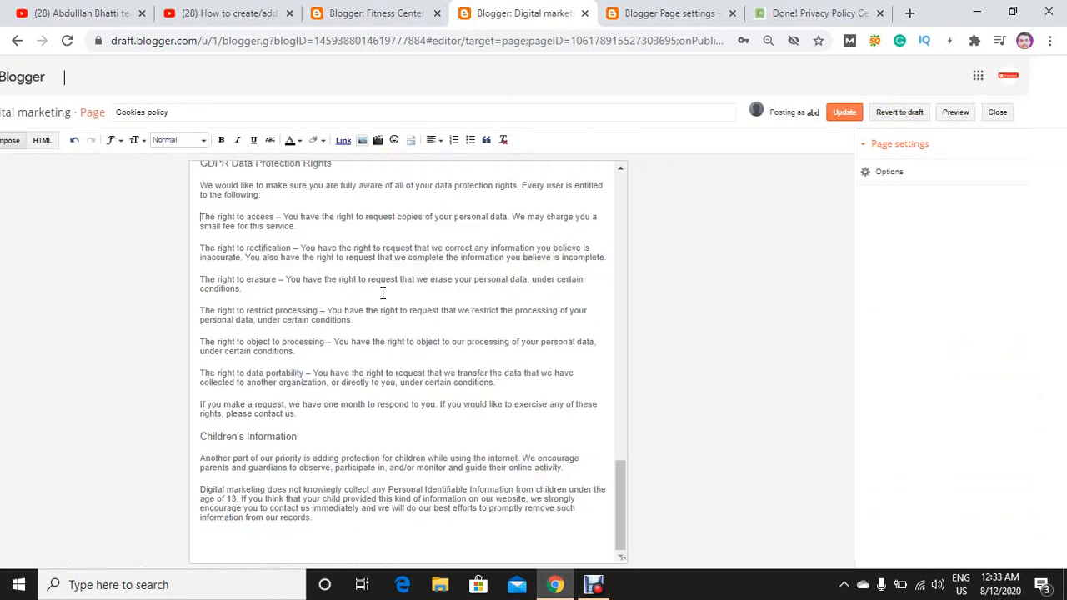
pyautogui.scroll(15, 383, 292)
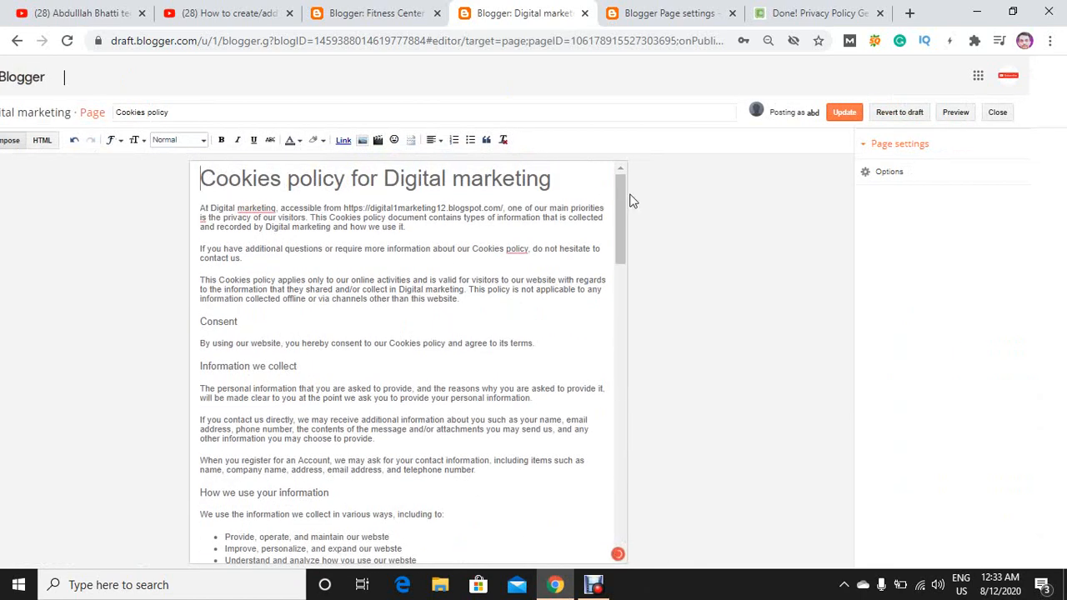
pyautogui.click(841, 115)
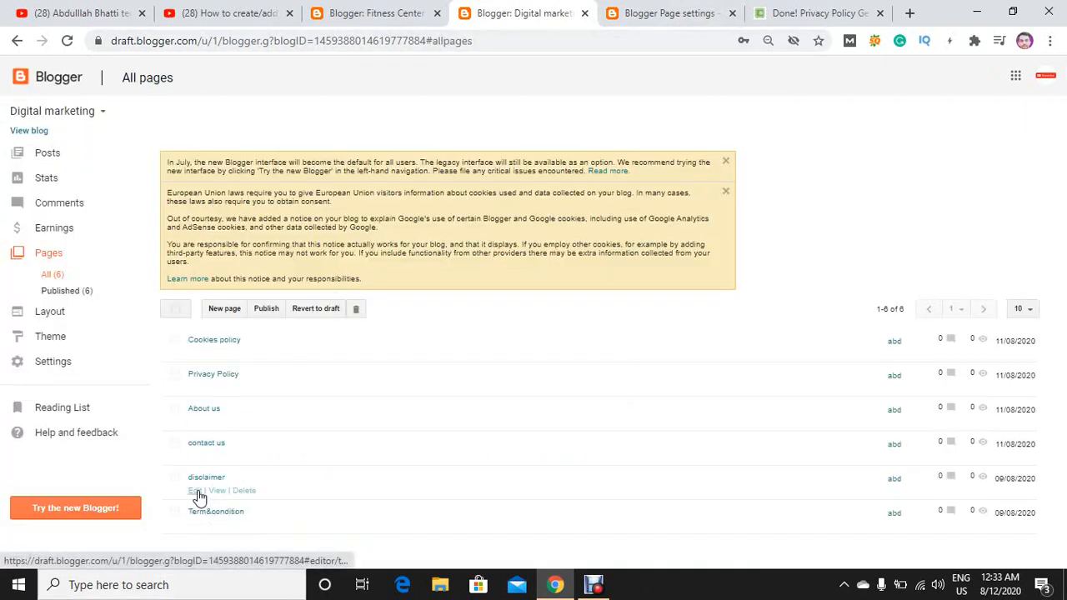
# Open the disclaimer page for editing, and find the disclaimergenerator.net site through a Google search for "disclaimer generator" in the policy generator's browser tab.
pyautogui.click(198, 492)
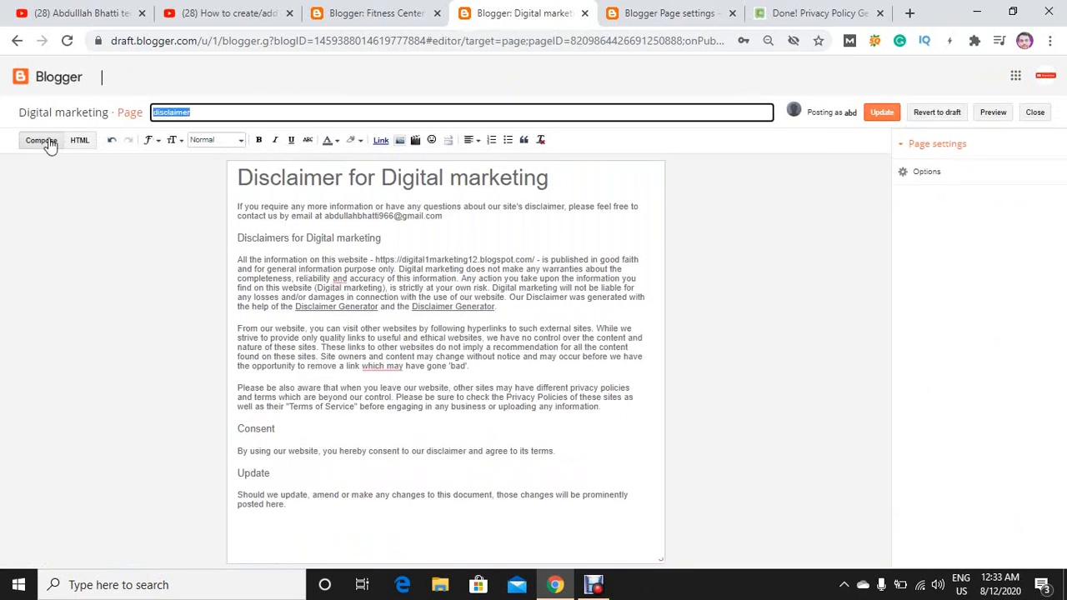
pyautogui.click(825, 13)
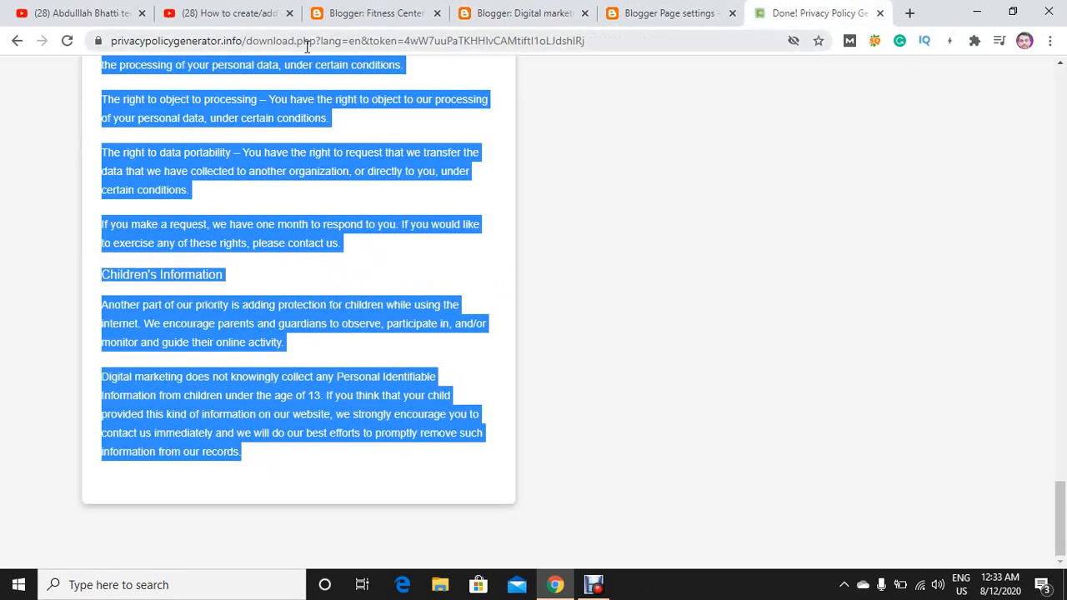
pyautogui.click(16, 41)
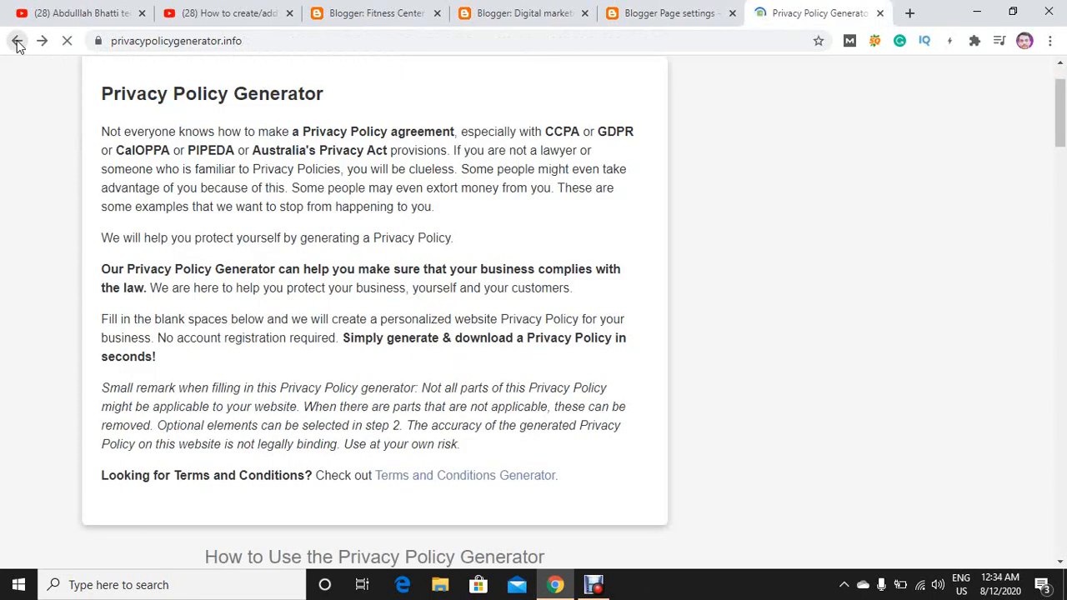
pyautogui.click(17, 42)
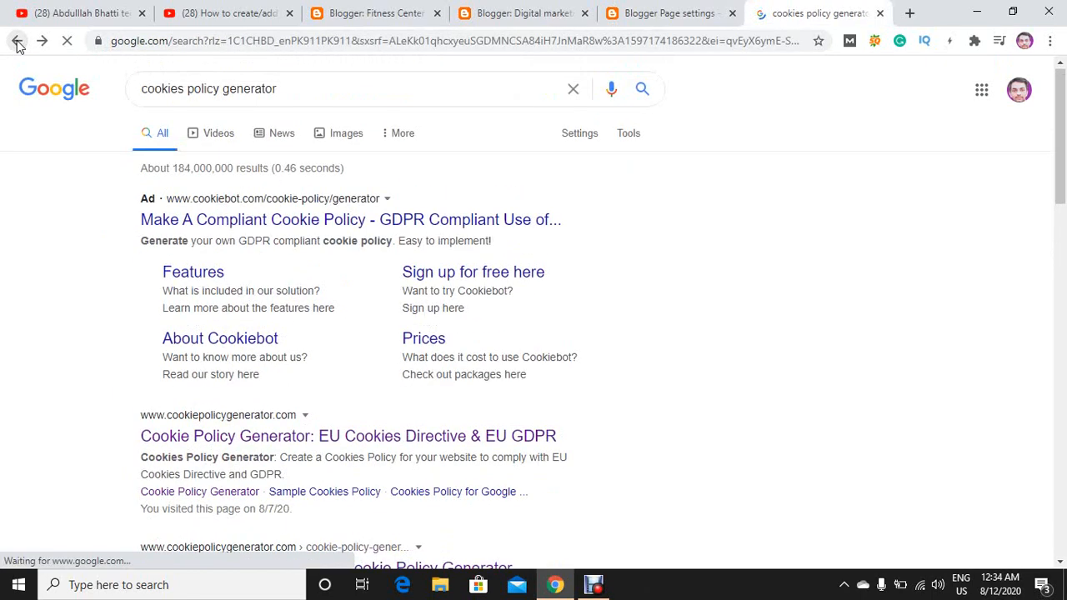
pyautogui.moveTo(223, 94); pyautogui.dragTo(71, 117)
pyautogui.write('disclaimer')
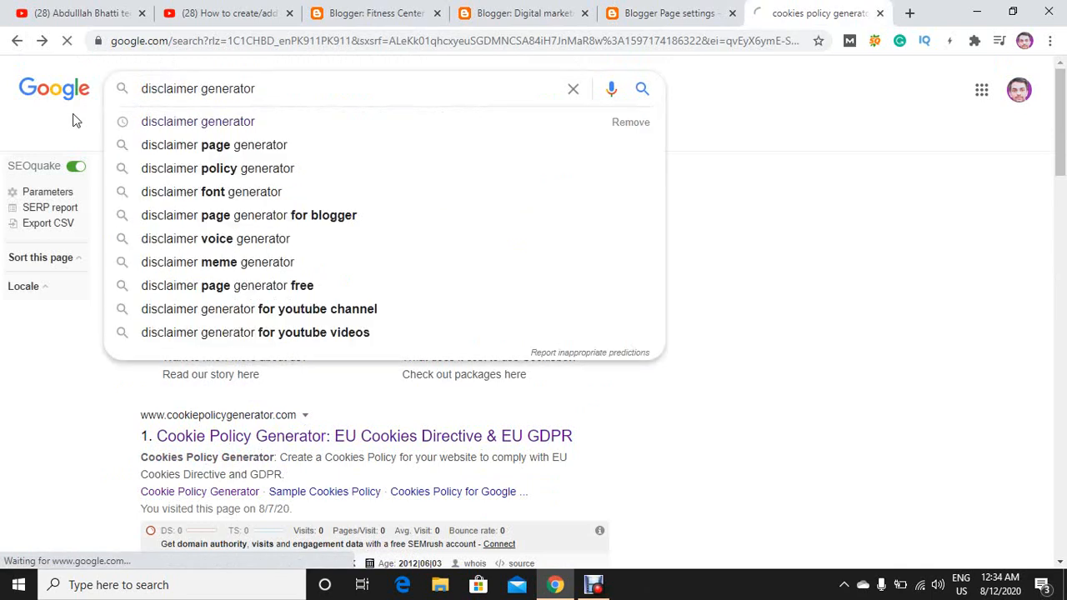
pyautogui.press('Return')
pyautogui.click(328, 216)
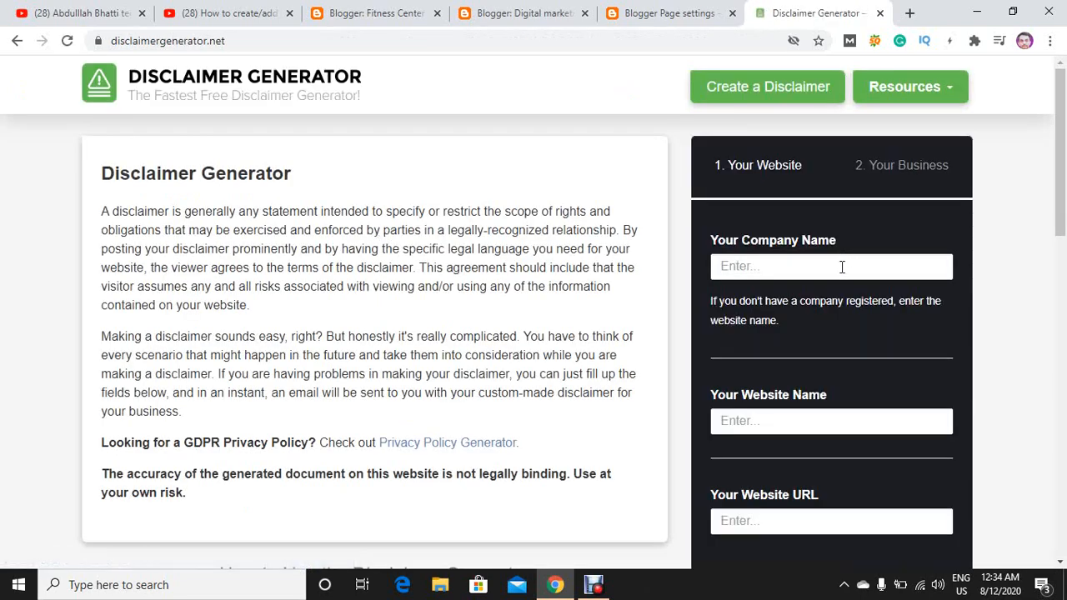
# Enter "Digital marketing" as both the company name and the website name in the disclaimer form.
pyautogui.click(842, 268)
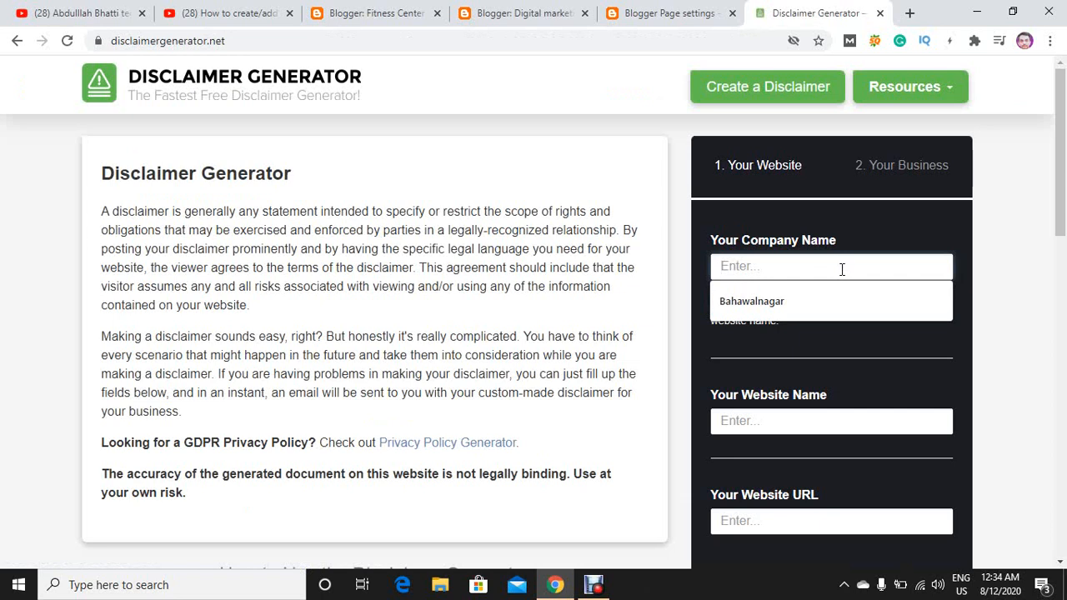
pyautogui.write('d')
pyautogui.press('BackSpace')
pyautogui.write('D')
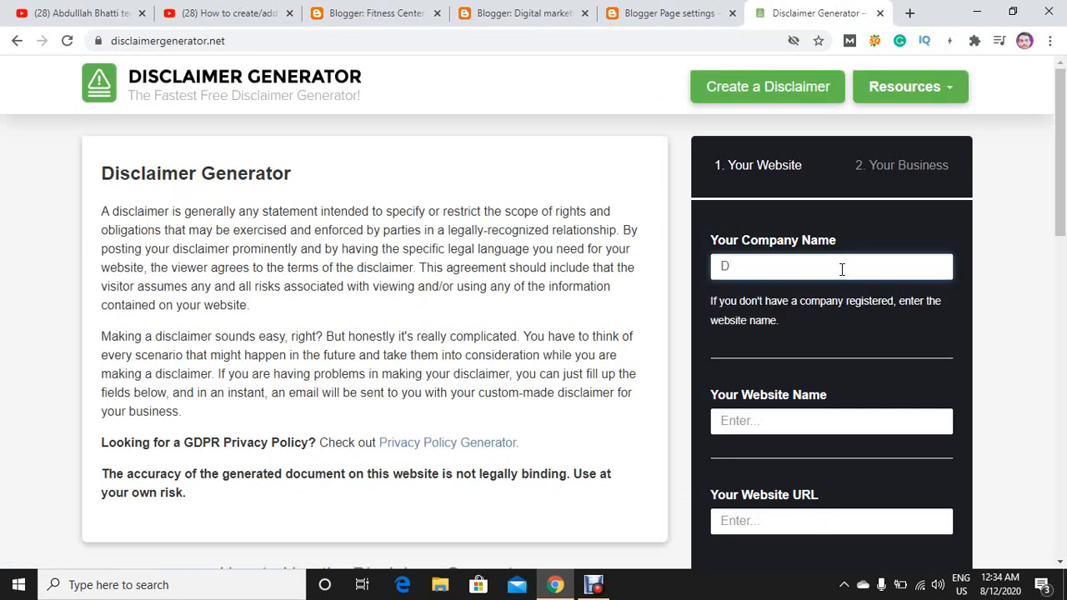
pyautogui.write('igital marketing')
pyautogui.hotkey('ctrl', 'a')
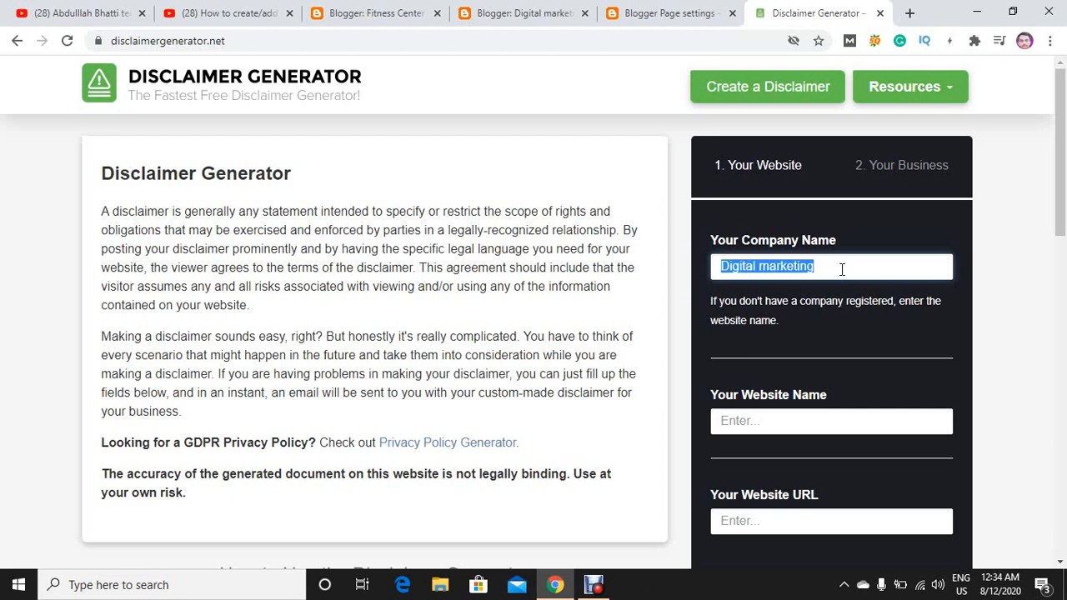
pyautogui.click(823, 428)
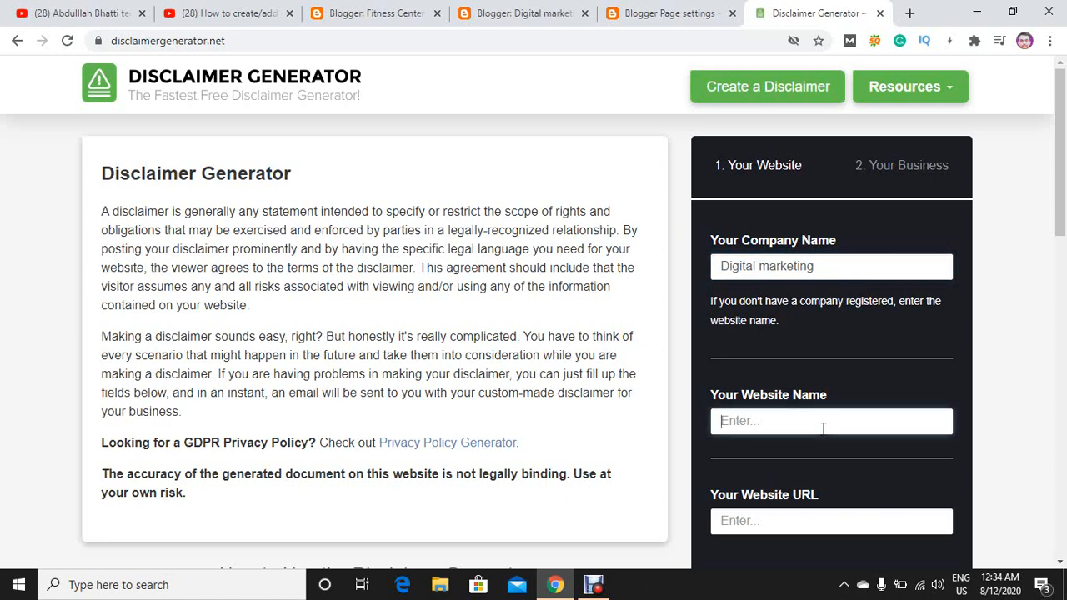
pyautogui.hotkey('ctrl', 'v')
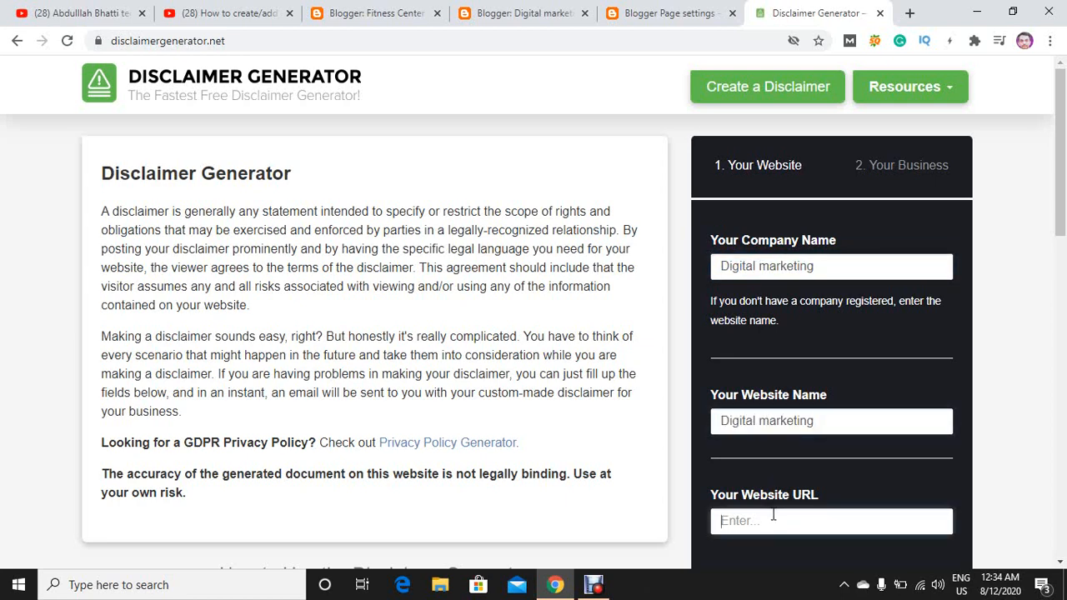
pyautogui.click(642, 8)
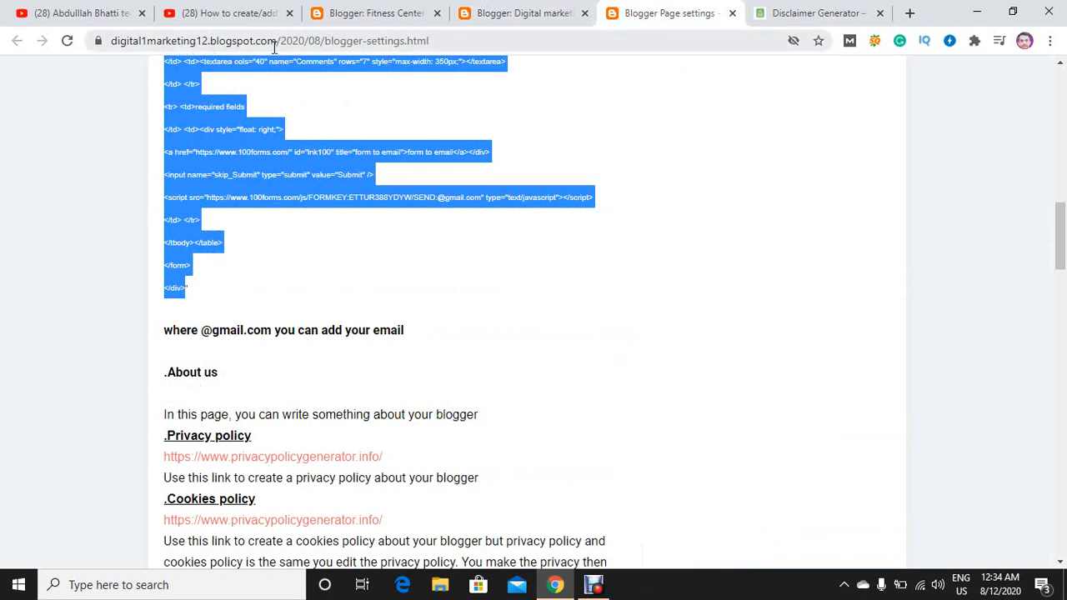
pyautogui.moveTo(281, 41); pyautogui.dragTo(40, 46)
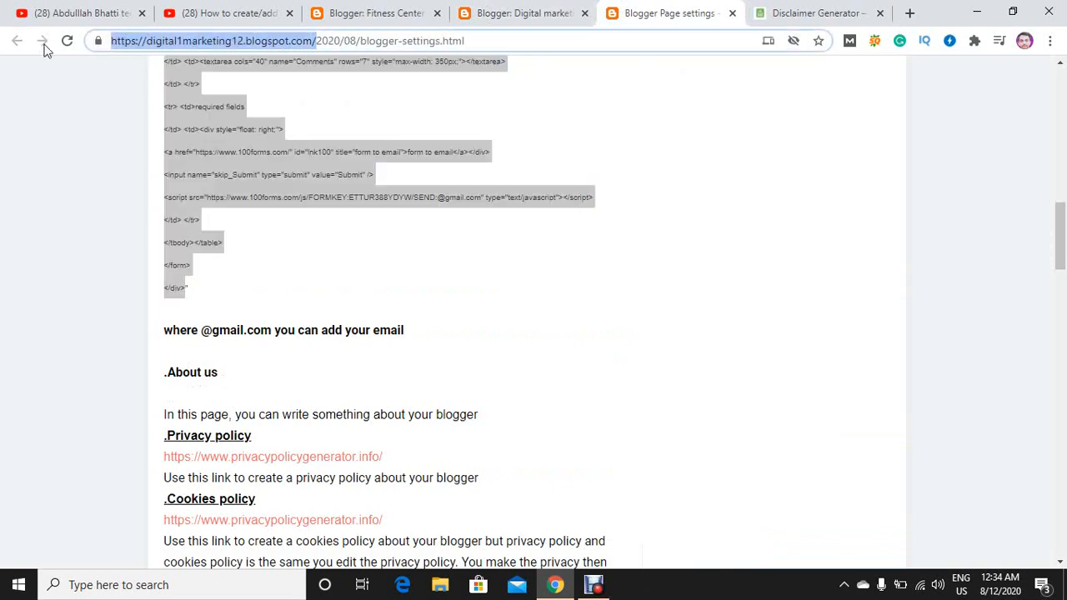
pyautogui.click(783, 13)
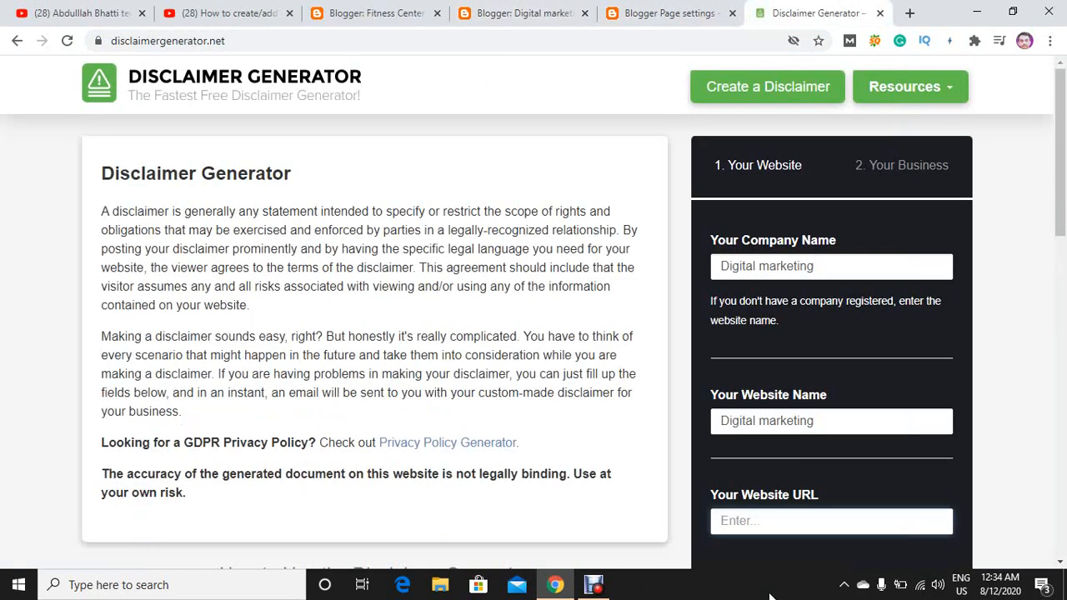
pyautogui.hotkey('ctrl', 'v')
pyautogui.scroll(-5, 760, 467)
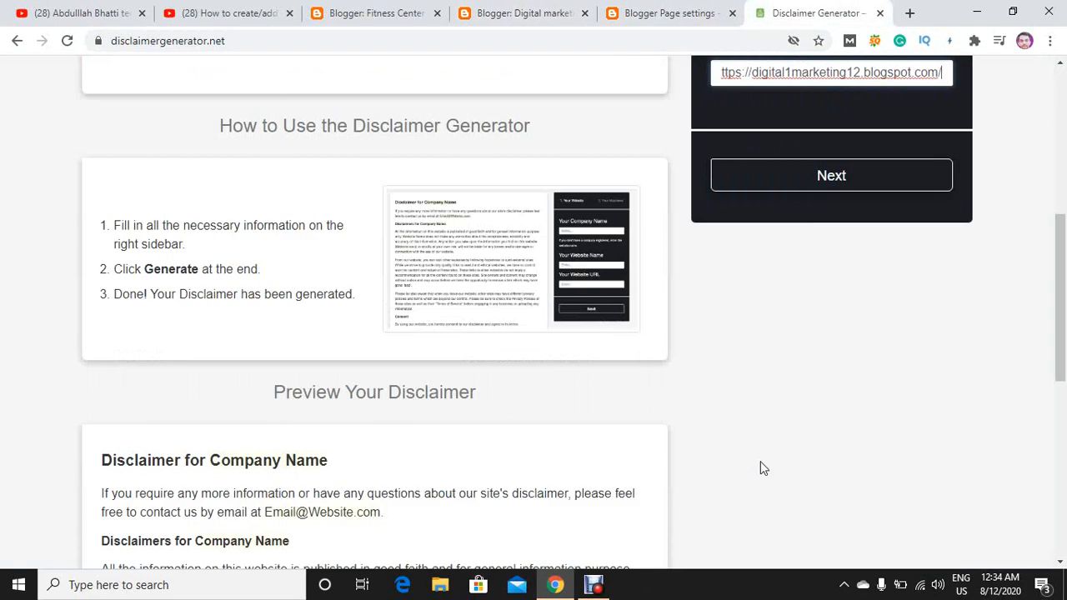
pyautogui.click(806, 189)
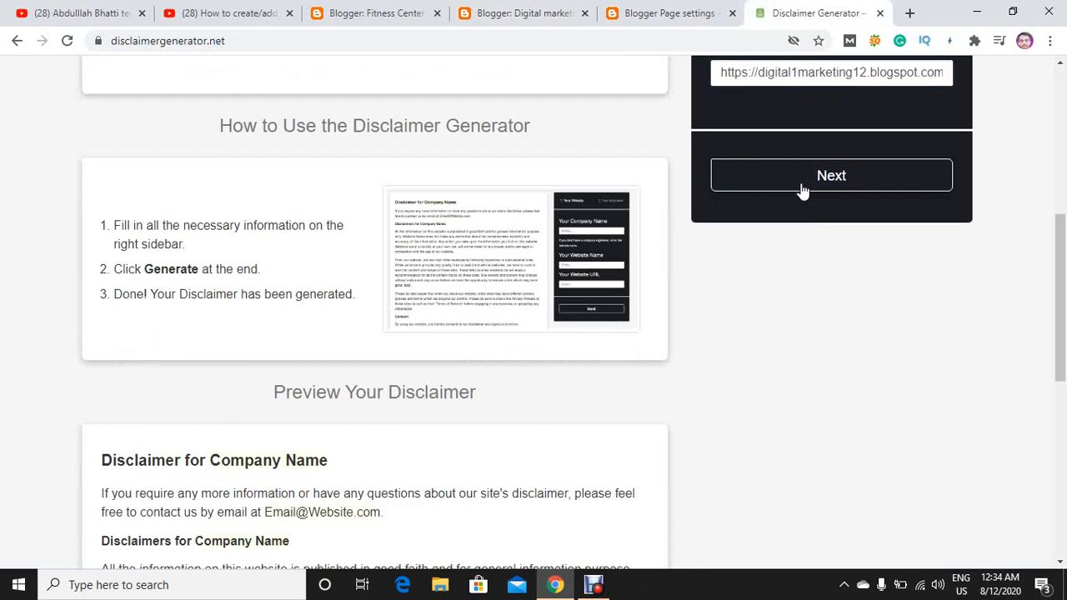
# Set the country to Pakistan and the state to Punjab, fill in the contact's e-mail address, and generate the disclaimer.
pyautogui.click(795, 204)
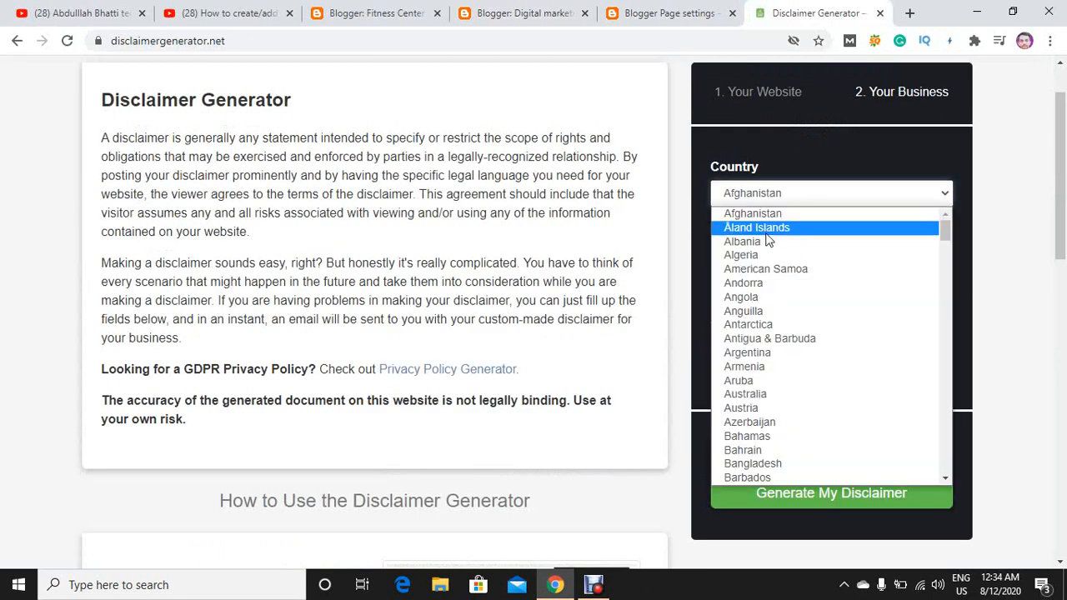
pyautogui.write('pak')
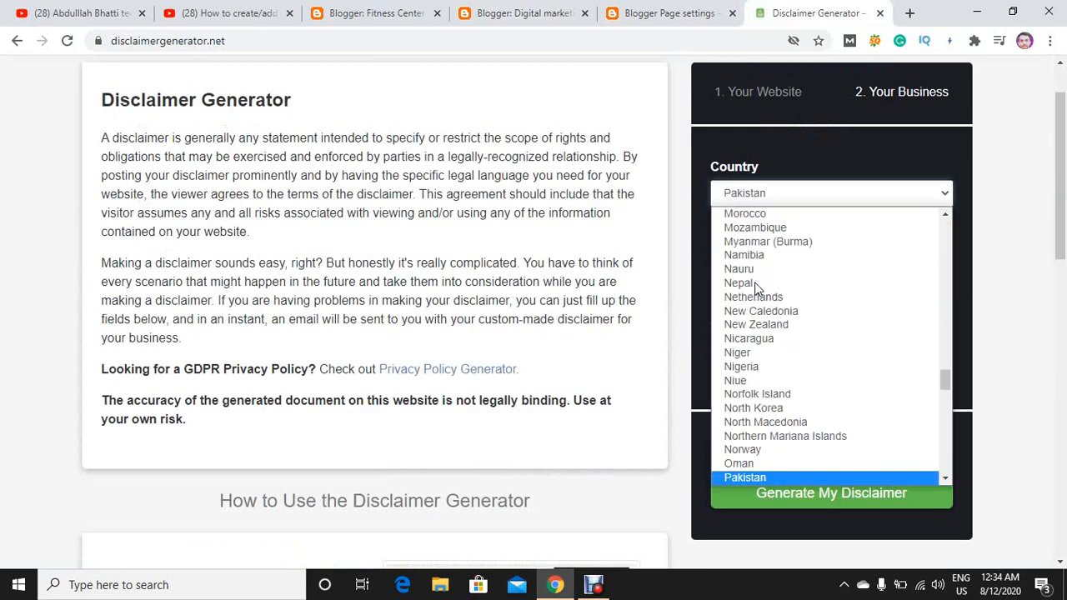
pyautogui.press('Return')
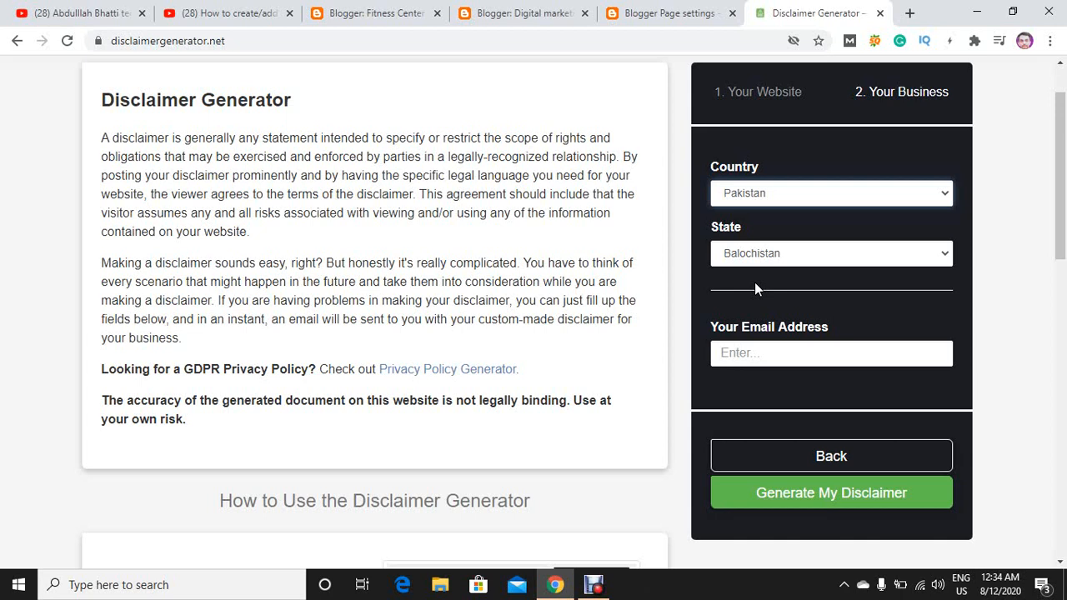
pyautogui.click(756, 254)
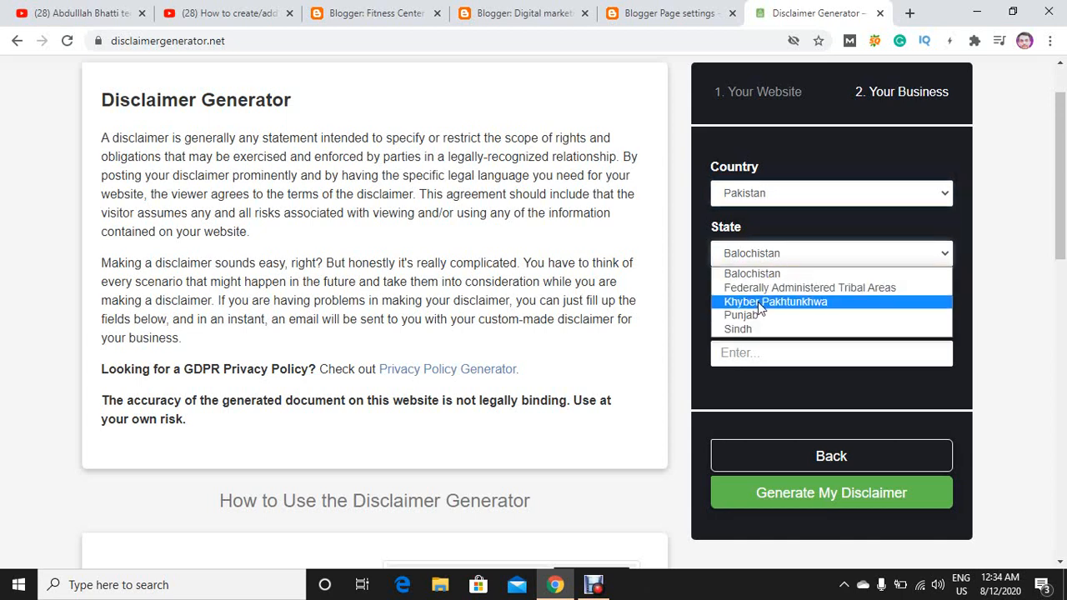
pyautogui.click(763, 318)
pyautogui.click(757, 352)
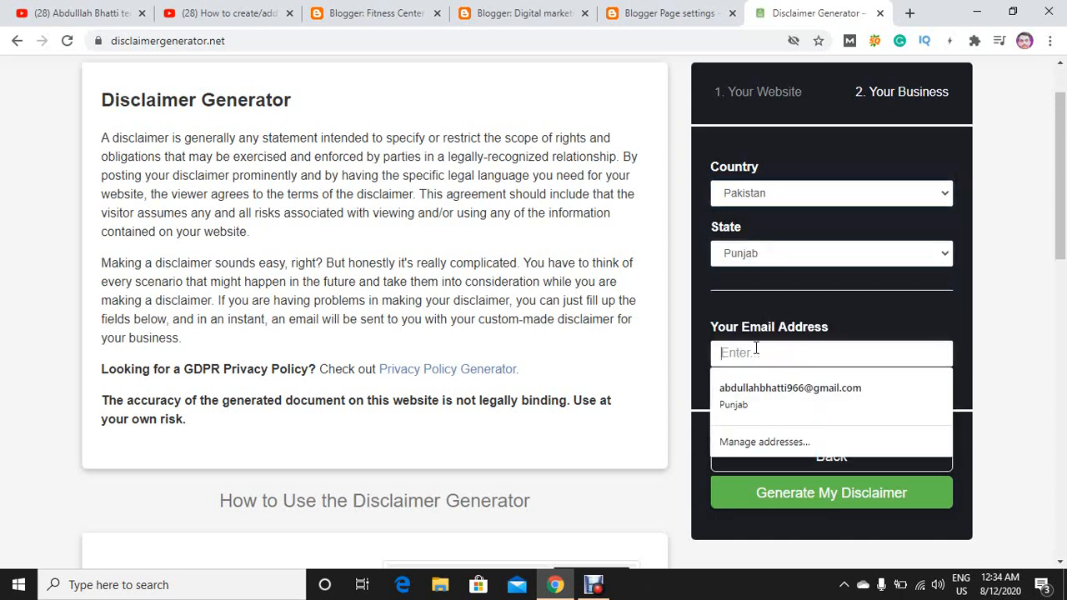
pyautogui.click(749, 403)
pyautogui.click(808, 492)
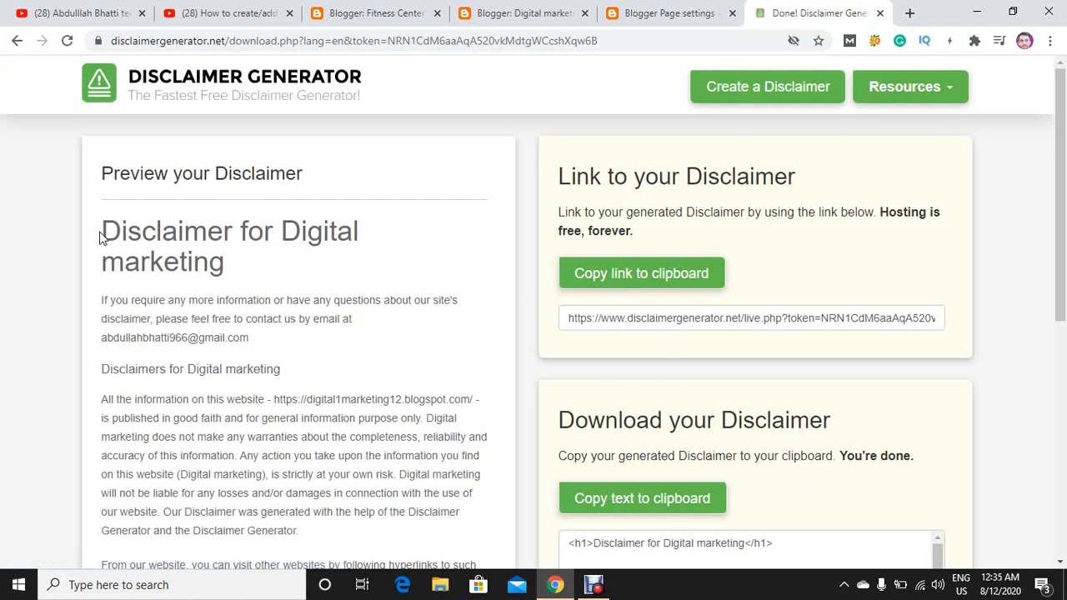
# Copy the entire generated disclaimer text from its preview, from the heading through the Update section.
pyautogui.moveTo(103, 231); pyautogui.dragTo(293, 469)
pyautogui.rightClick(267, 442)
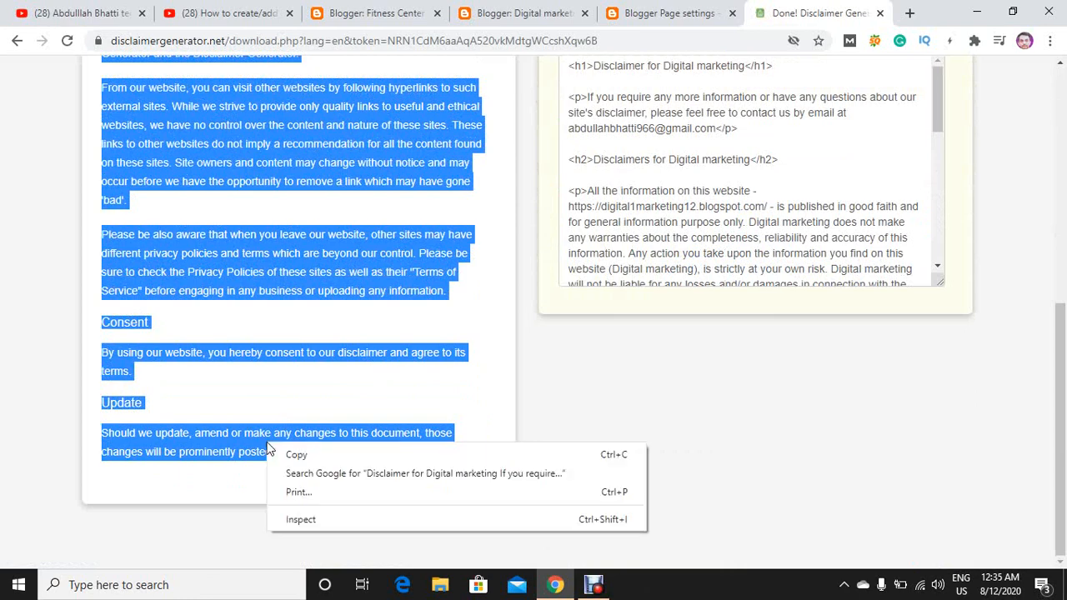
pyautogui.click(284, 450)
# Replace the whole body of the blog's disclaimer page with the copied disclaimer and update the page.
pyautogui.click(525, 7)
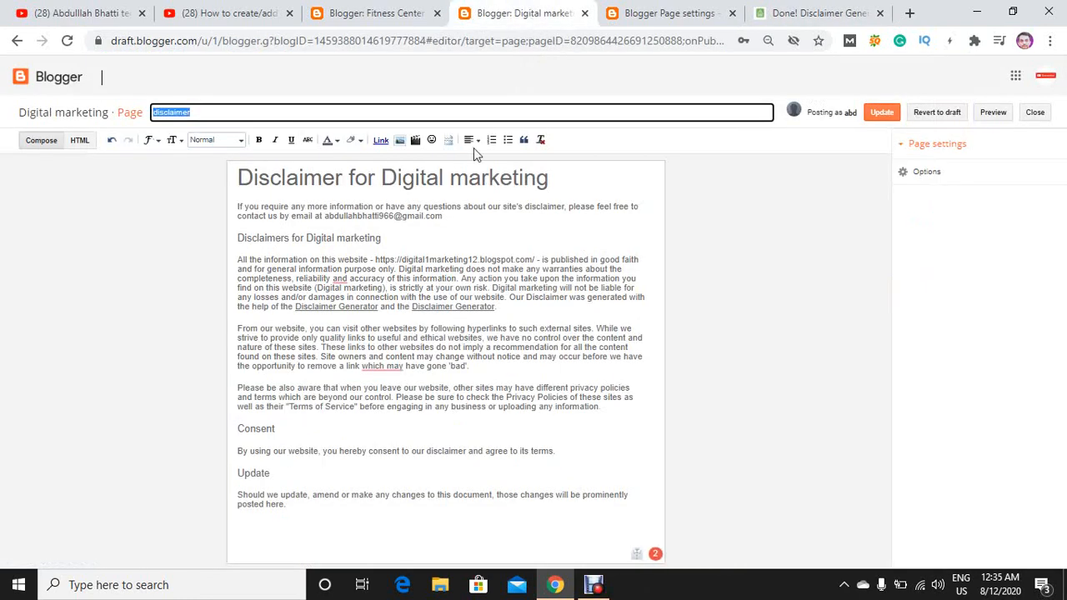
pyautogui.click(398, 178)
pyautogui.hotkey('ctrl', 'a')
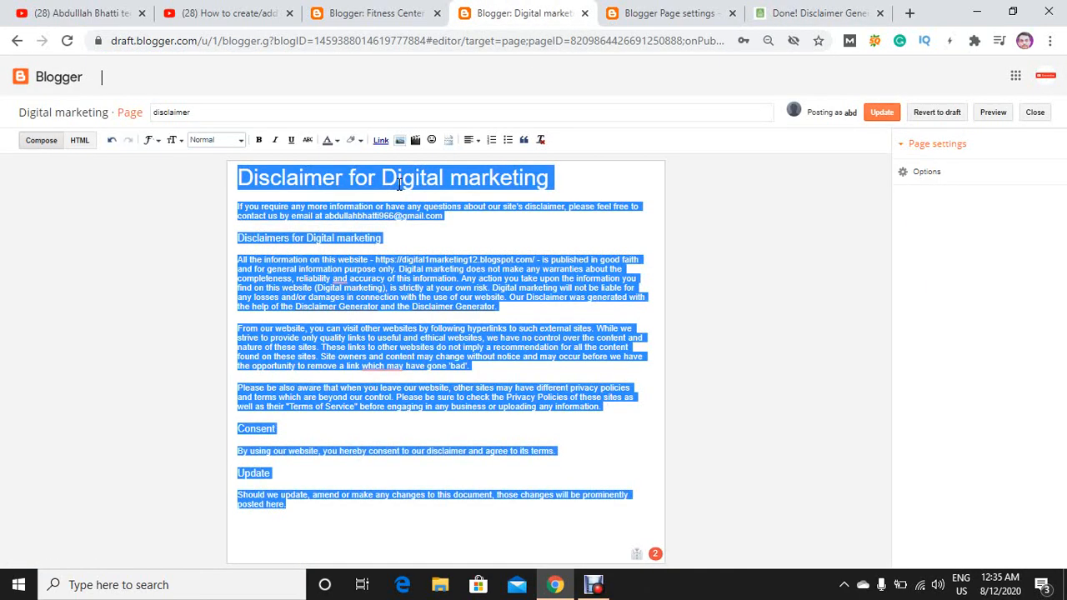
pyautogui.hotkey('ctrl', 'v')
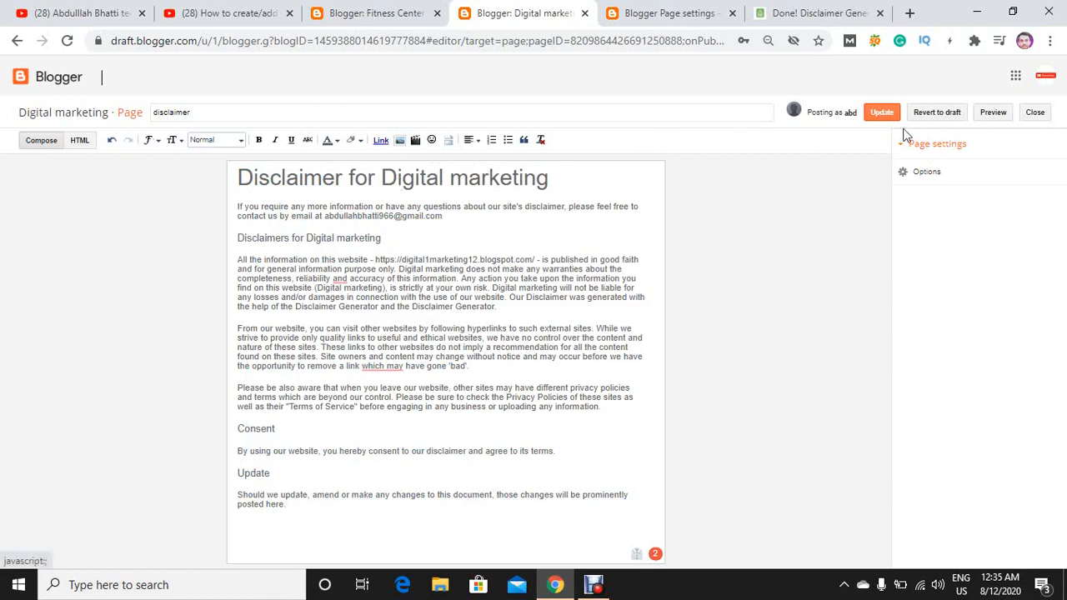
pyautogui.click(882, 112)
# Return to the Google results in the disclaimer generator's browser tab, search for "term and condition generator", and open termsandconditionsgenerator.com.
pyautogui.click(823, 7)
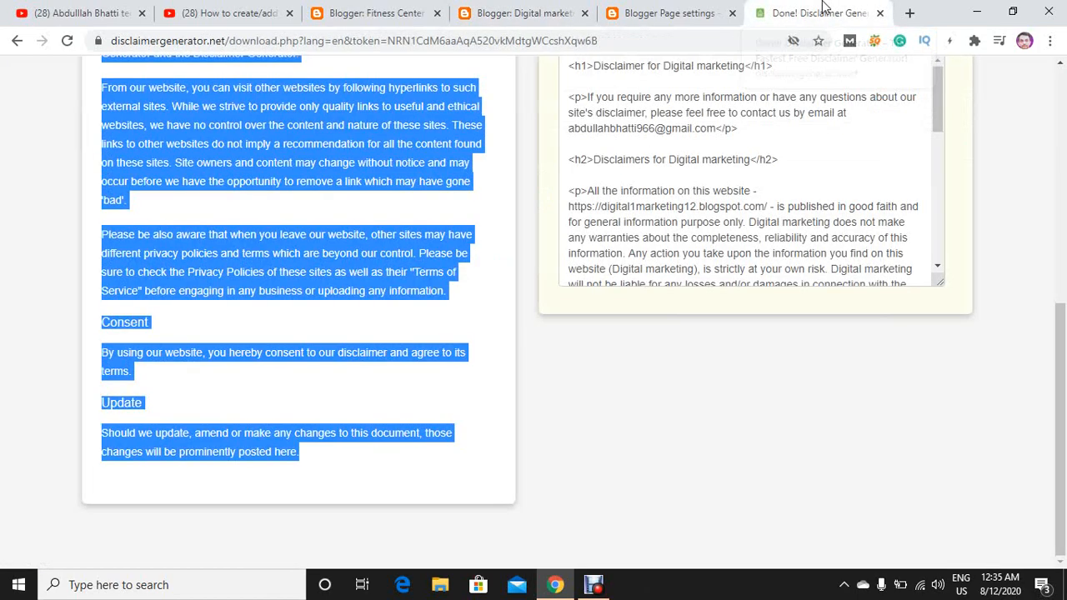
pyautogui.scroll(5, 383, 115)
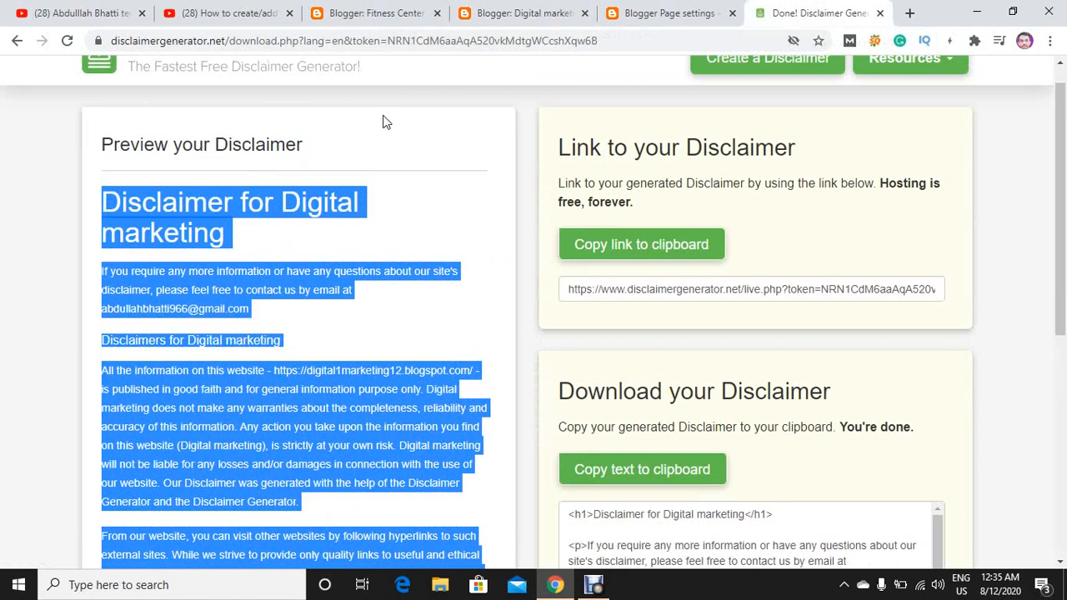
pyautogui.click(13, 43)
pyautogui.click(13, 43)
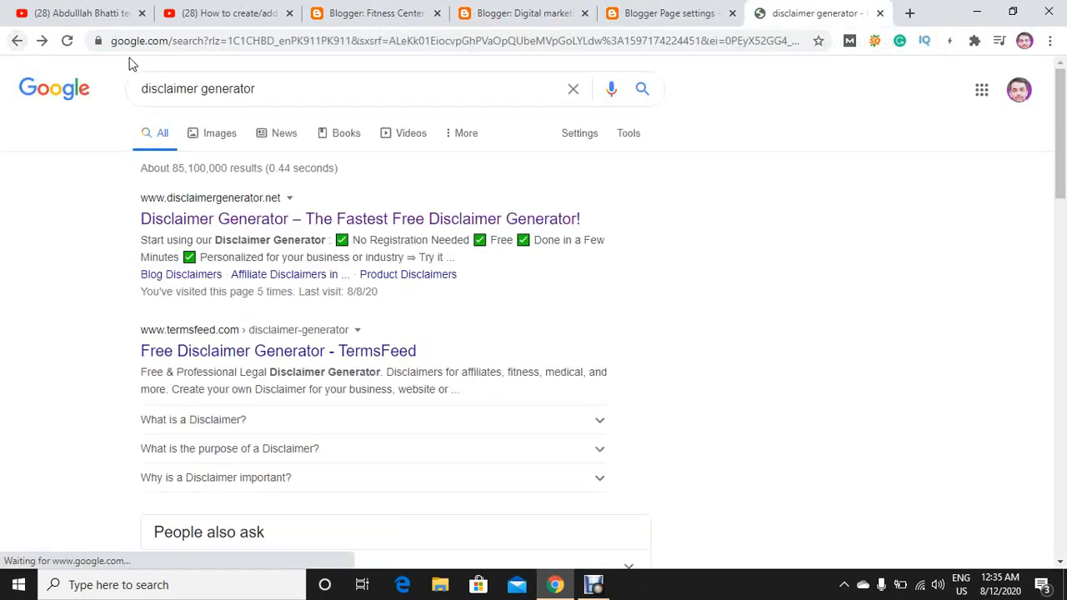
pyautogui.doubleClick(198, 88)
pyautogui.write('term')
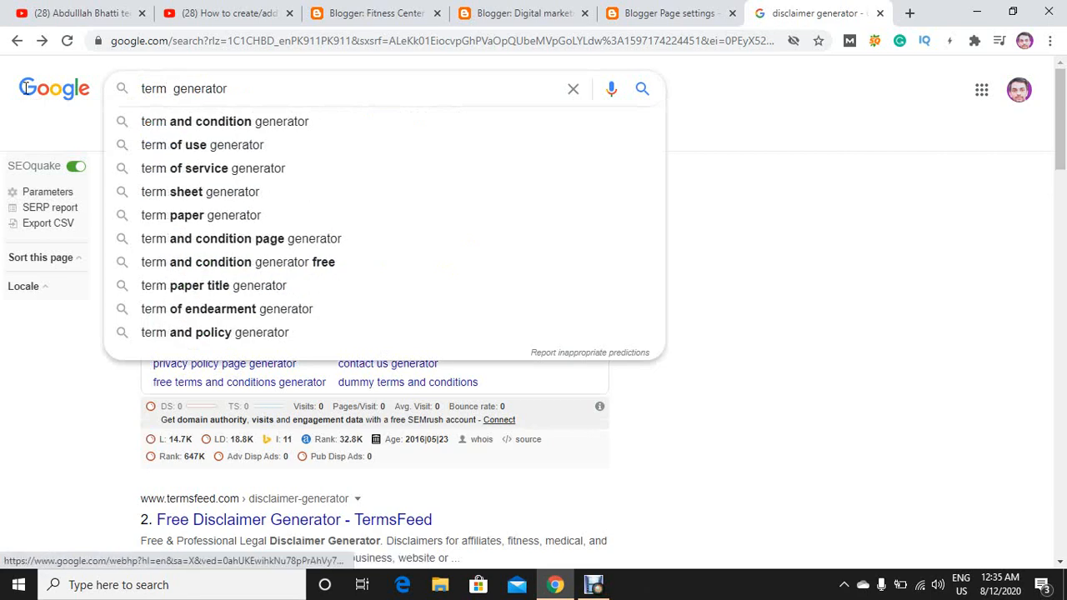
pyautogui.click(221, 123)
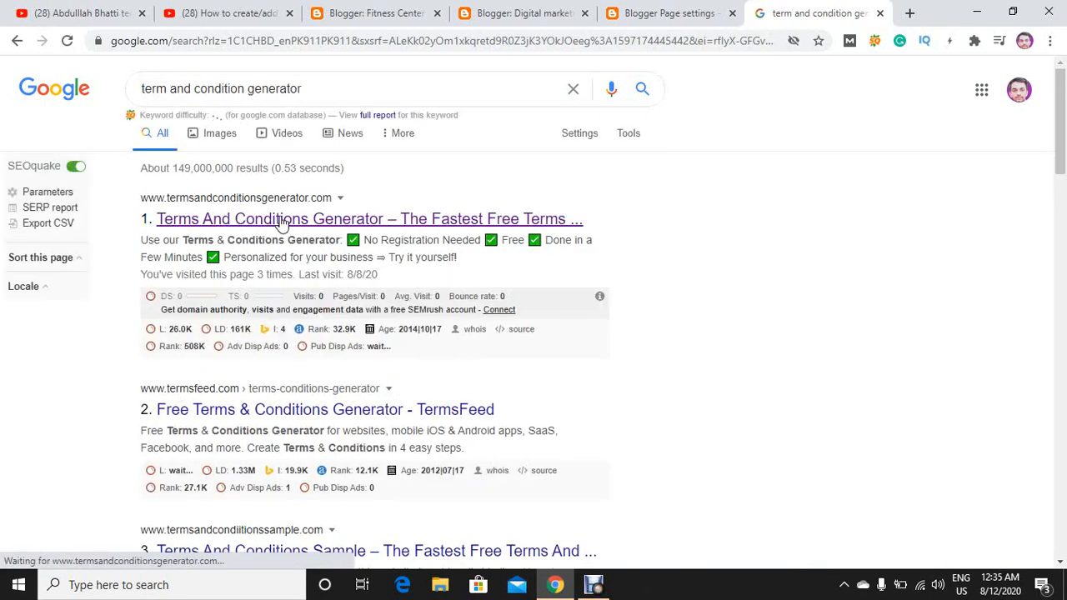
pyautogui.click(280, 221)
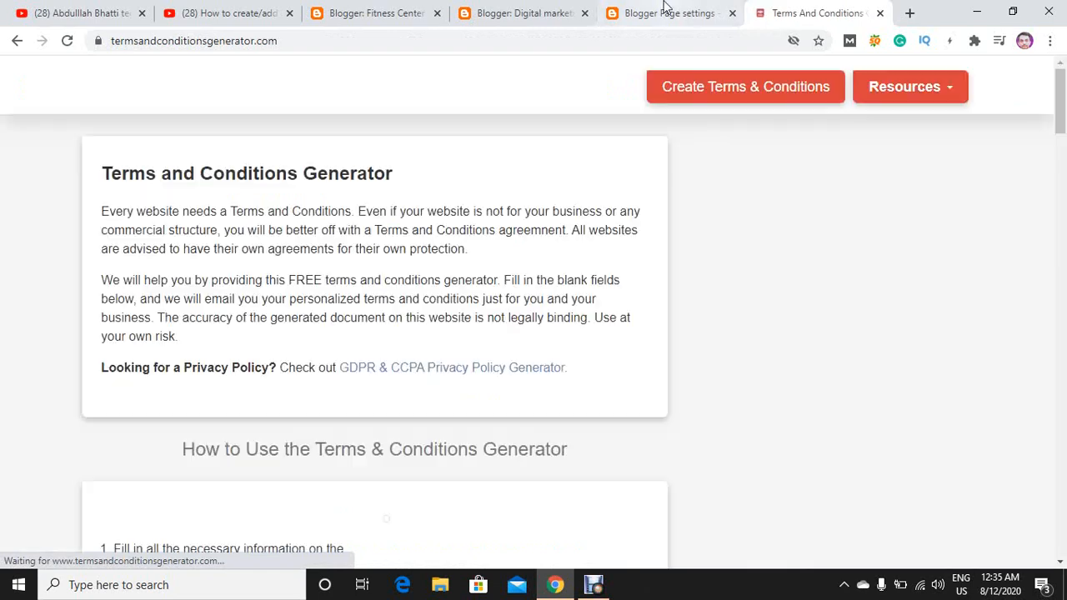
# Open the blog's Term&condition page for editing and view its text alongside the terms and conditions generator's form.
pyautogui.click(664, 7)
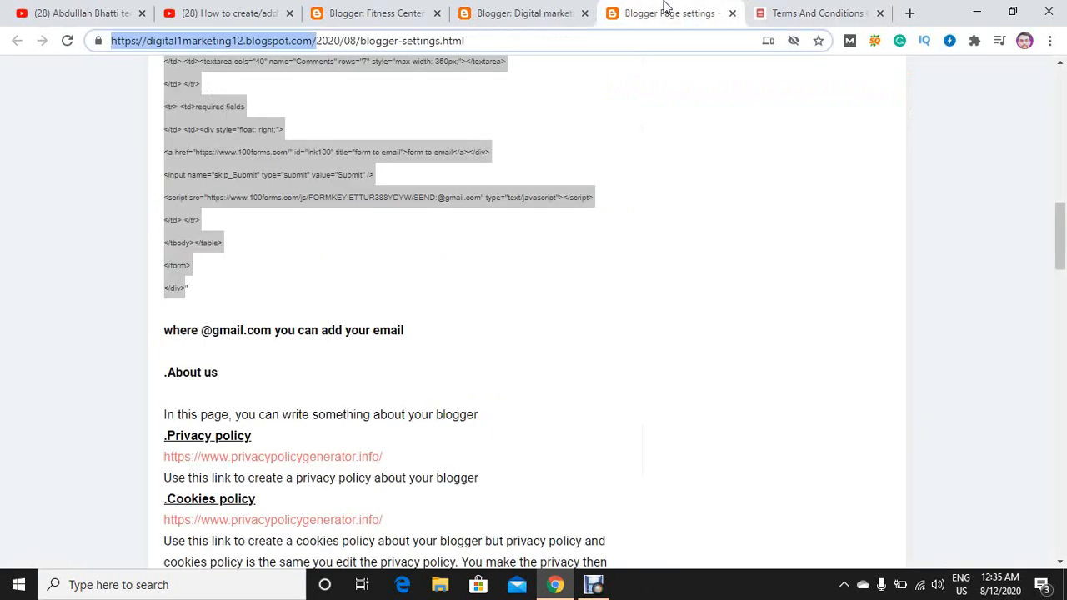
pyautogui.click(529, 10)
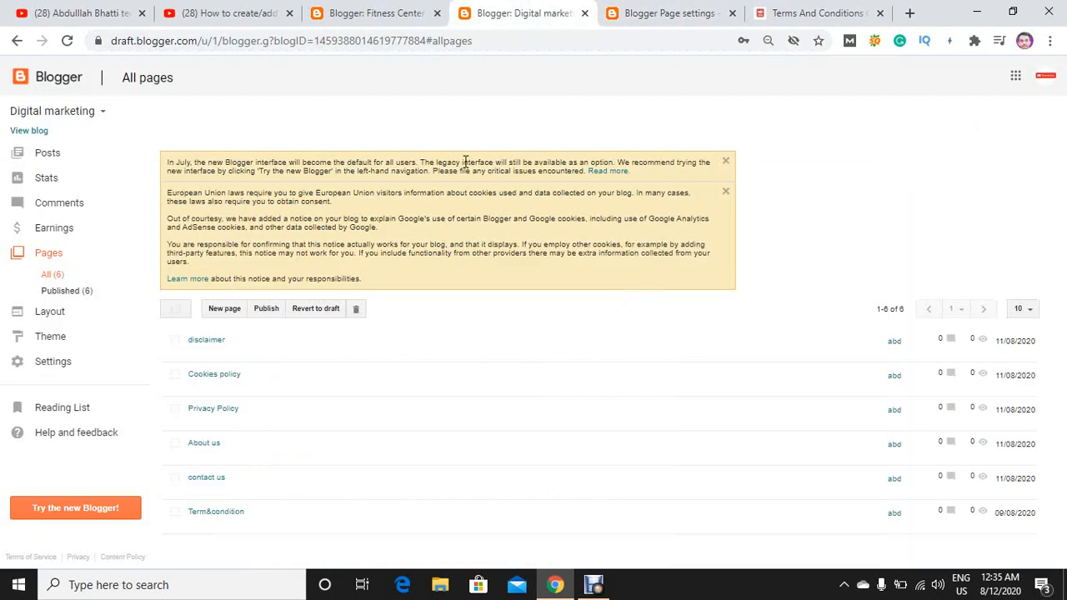
pyautogui.click(195, 526)
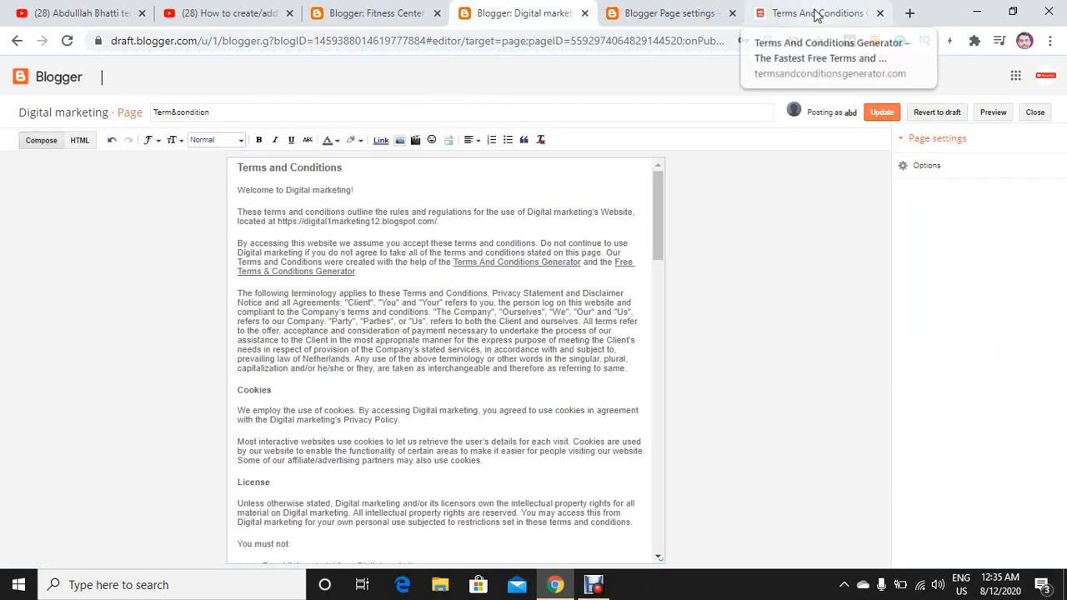
pyautogui.click(802, 11)
pyautogui.click(682, 8)
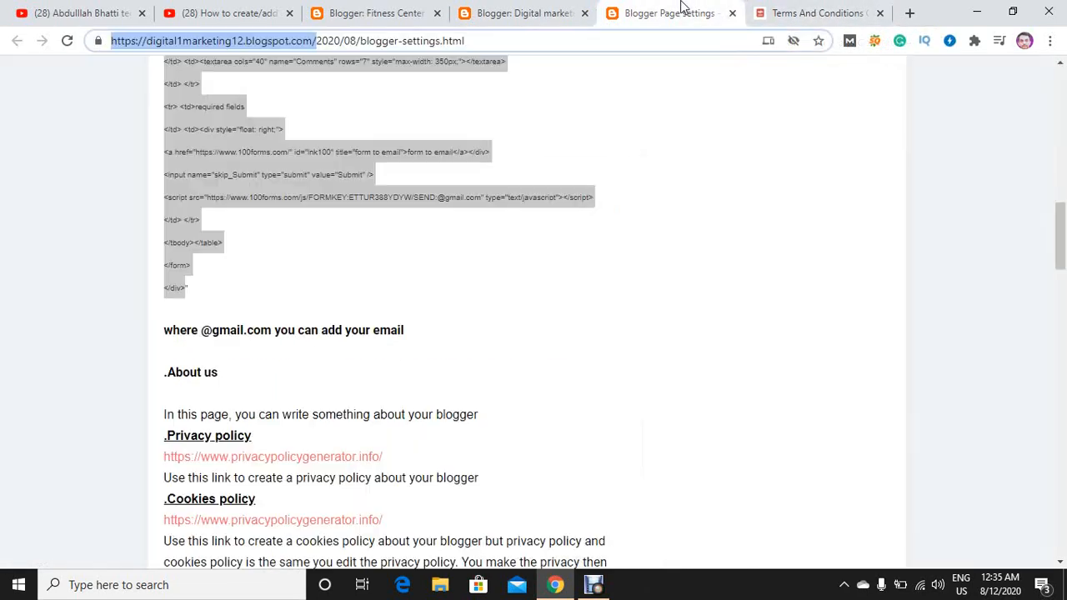
pyautogui.click(490, 8)
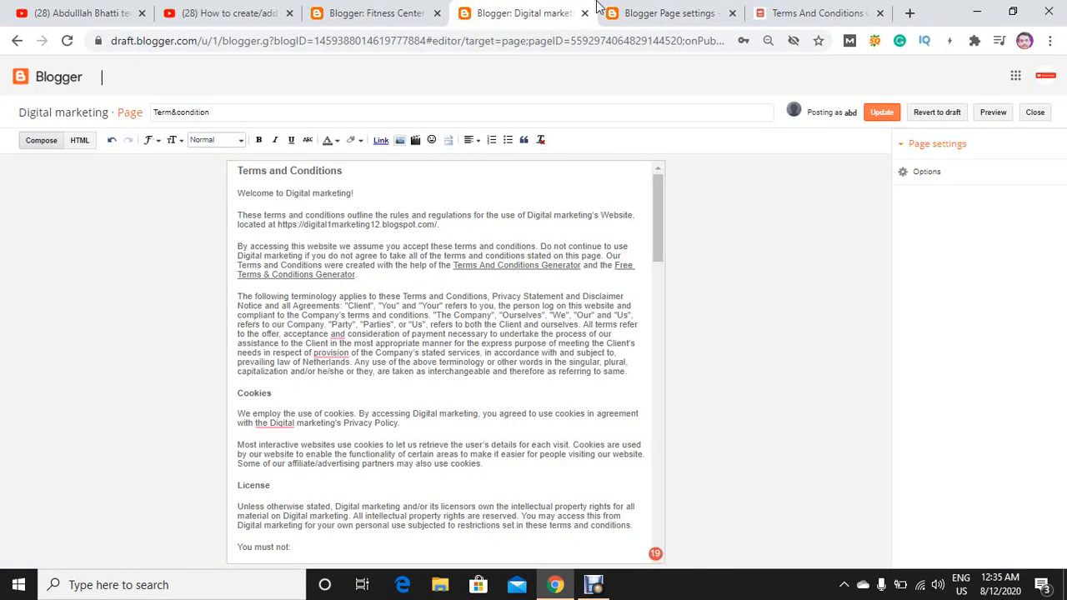
pyautogui.click(760, 11)
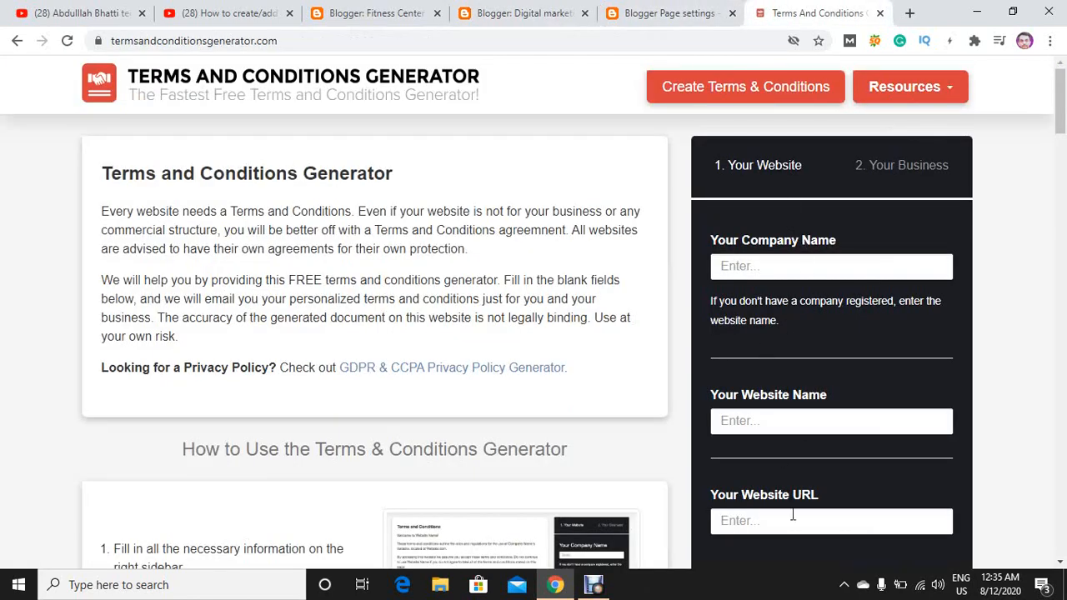
pyautogui.click(555, 11)
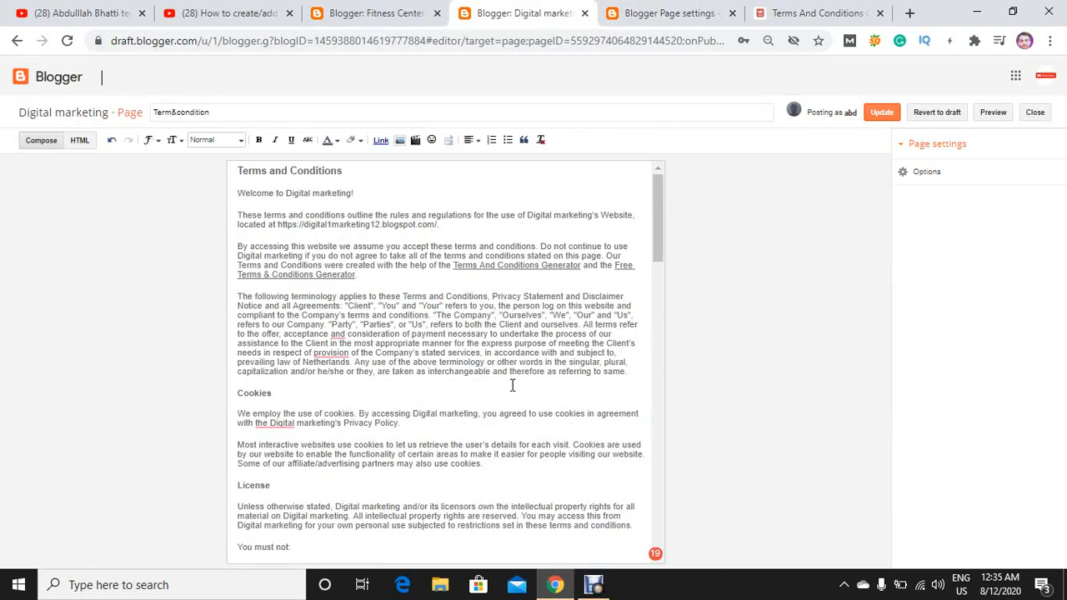
# Correct the flagged wording to "with Digital marketing's", "the provision" and "acceptance, and" in the Term&condition page, and update the page.
pyautogui.click(282, 423)
pyautogui.click(281, 452)
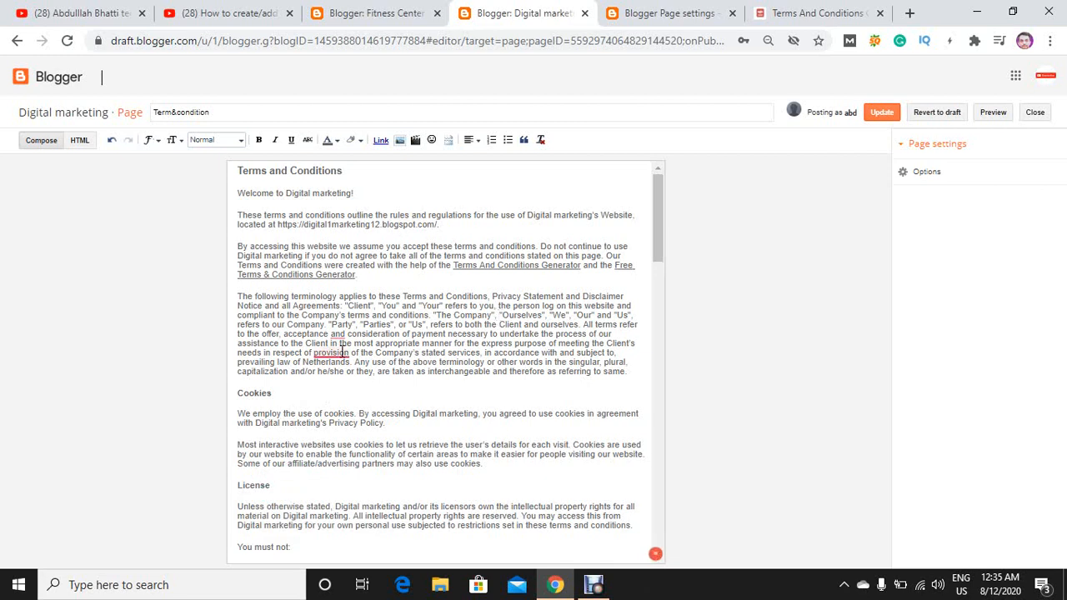
pyautogui.moveTo(342, 353)
pyautogui.click(344, 383)
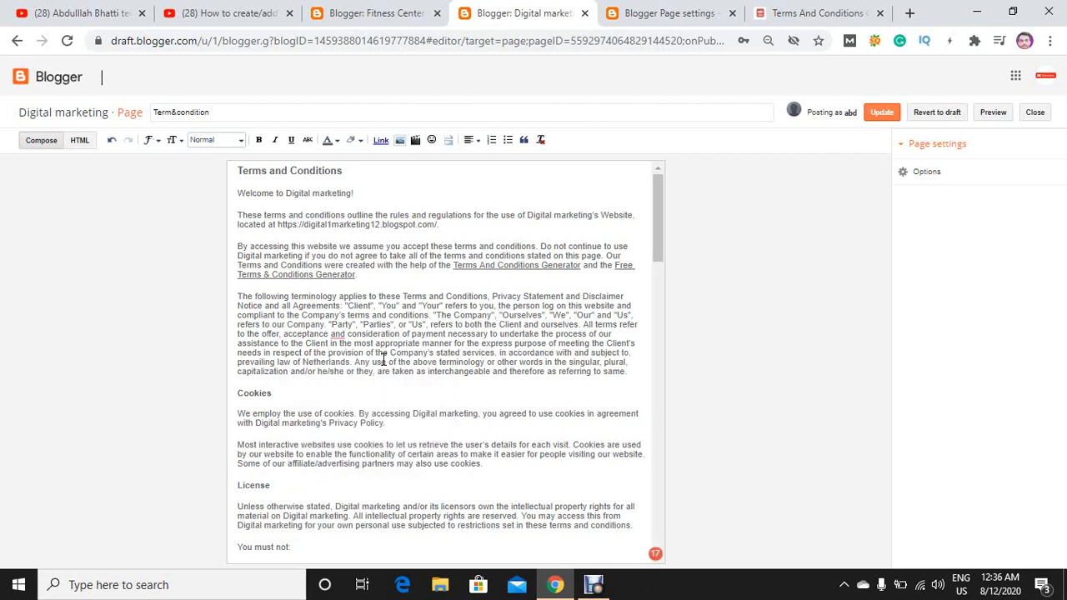
pyautogui.click(348, 366)
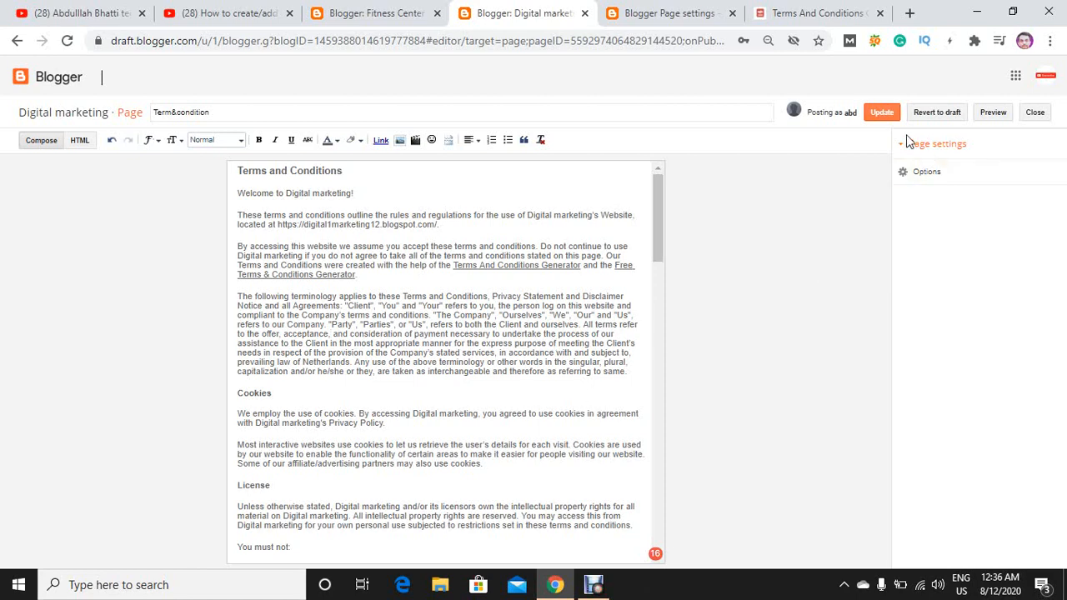
pyautogui.click(891, 117)
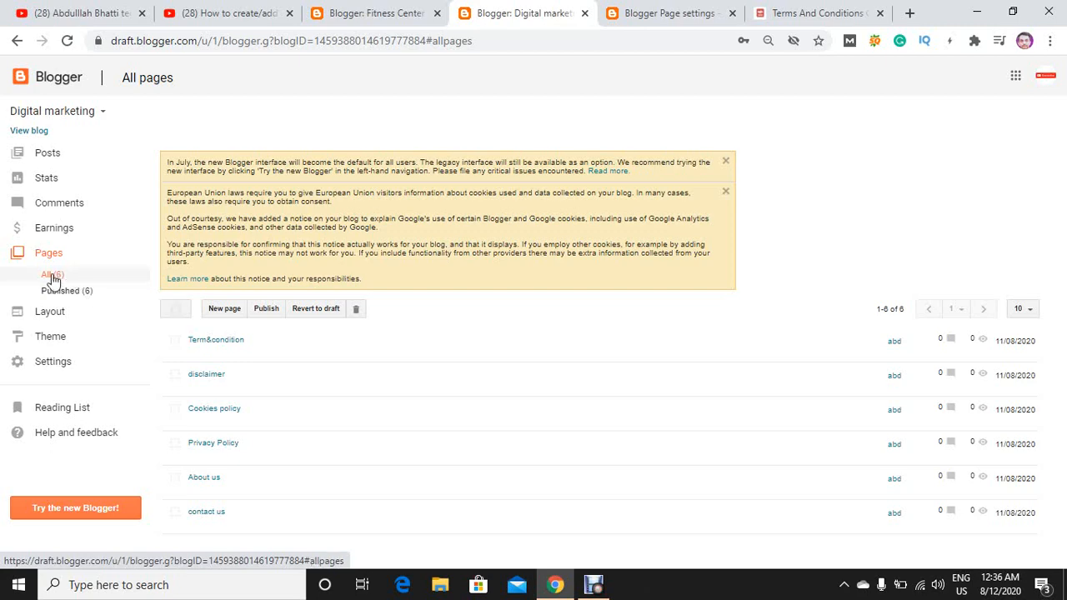
# View the Digital marketing blog's theme settings, open the live blog, and examine its navigation menu.
pyautogui.click(64, 342)
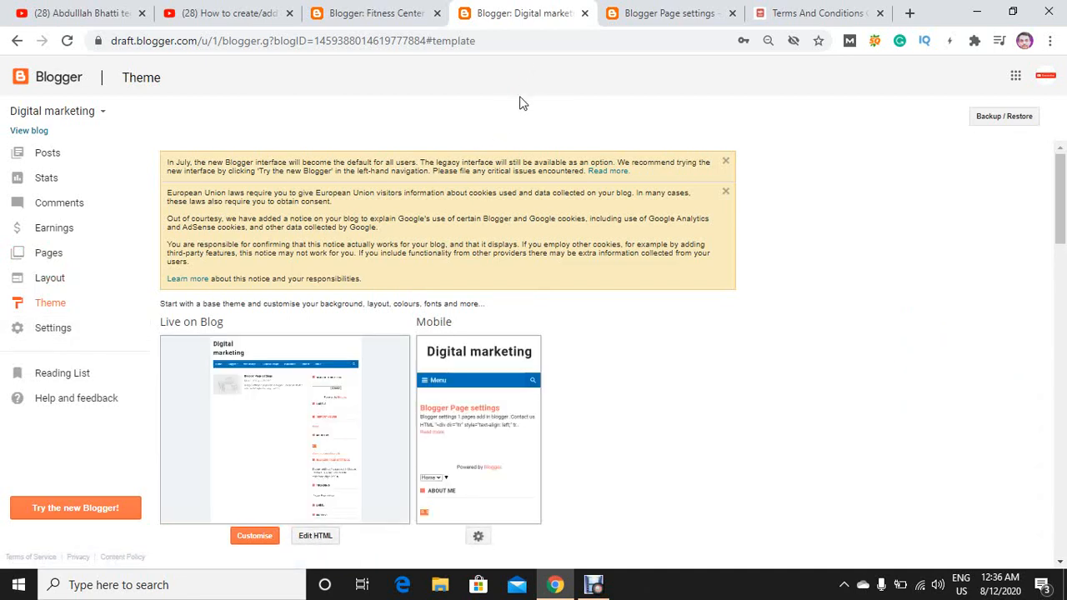
pyautogui.click(405, 12)
pyautogui.click(480, 10)
pyautogui.click(30, 131)
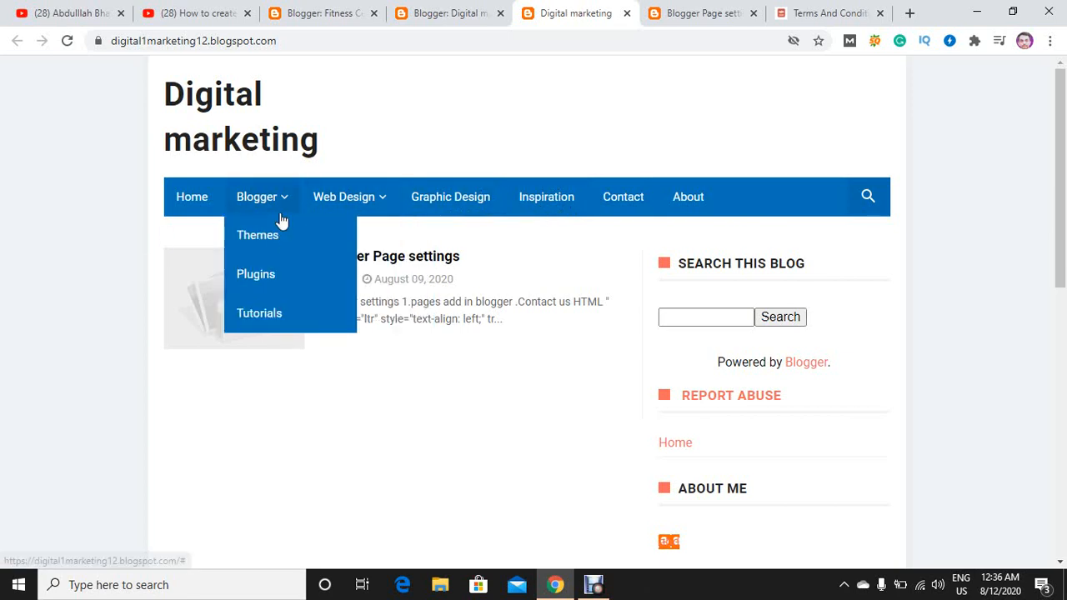
pyautogui.moveTo(360, 214)
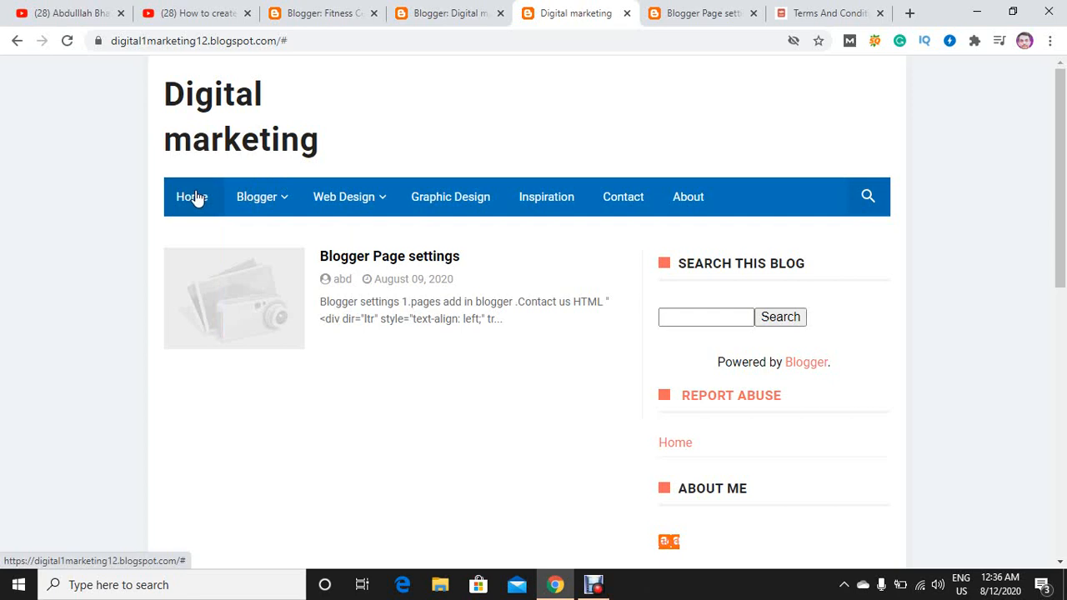
# Open the Digital marketing blog theme's HTML for editing and search the code for "graphic".
pyautogui.click(418, 10)
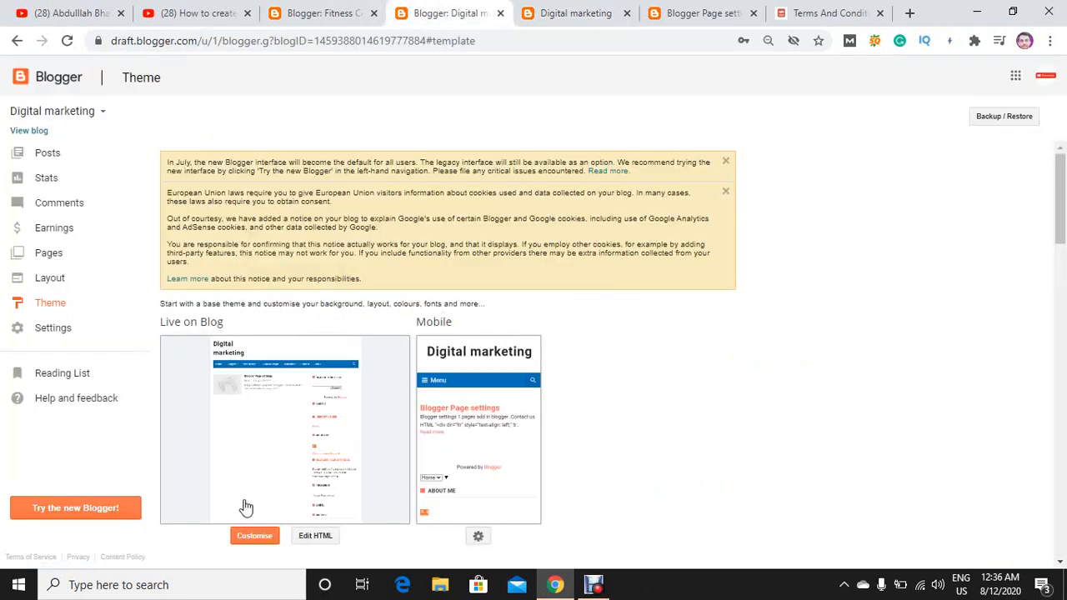
pyautogui.click(322, 549)
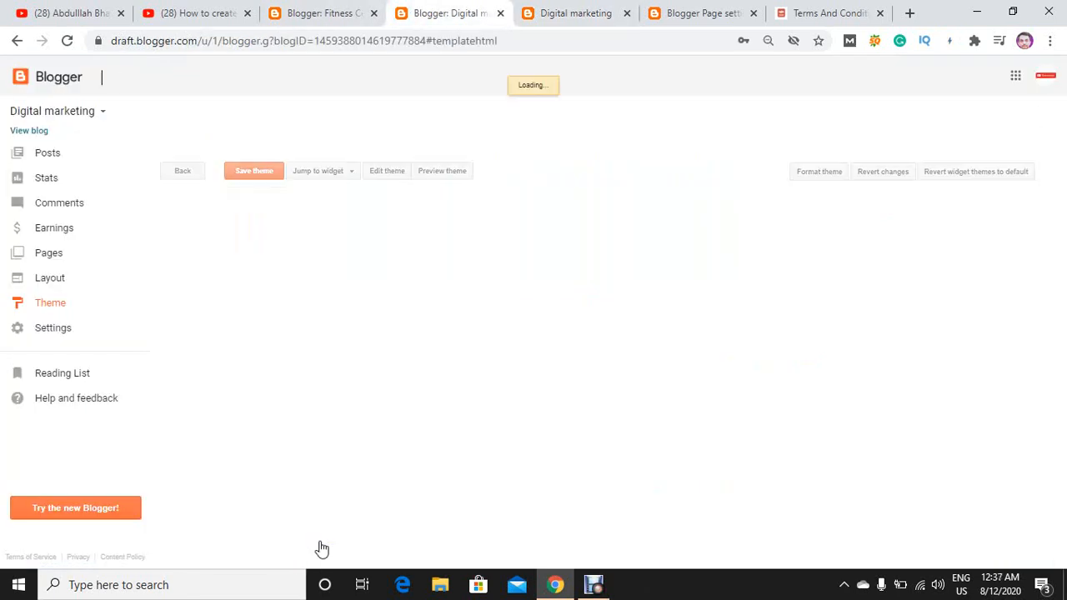
pyautogui.click(580, 14)
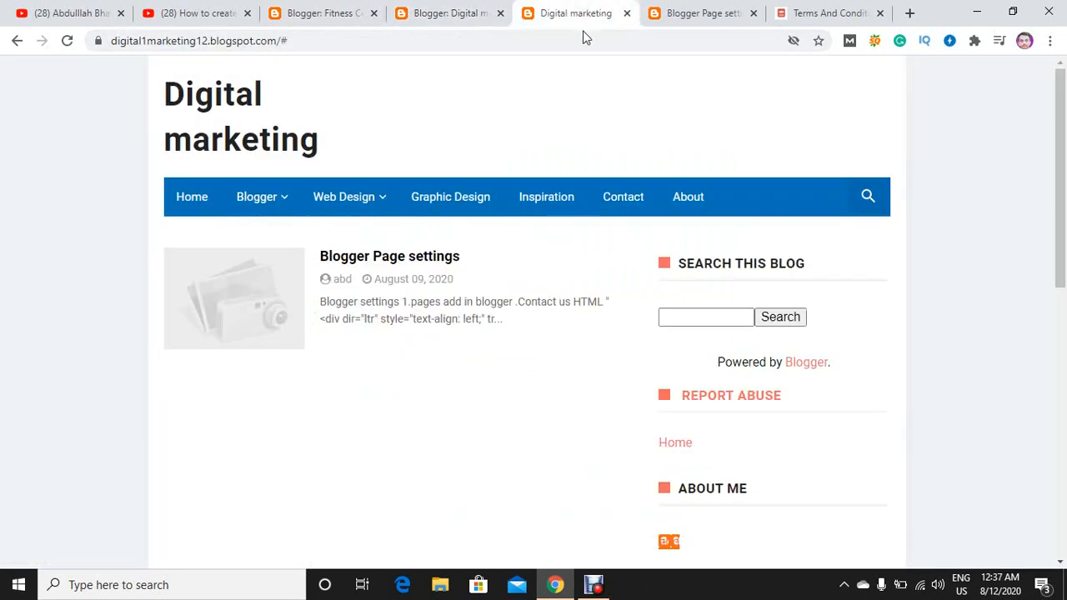
pyautogui.click(400, 15)
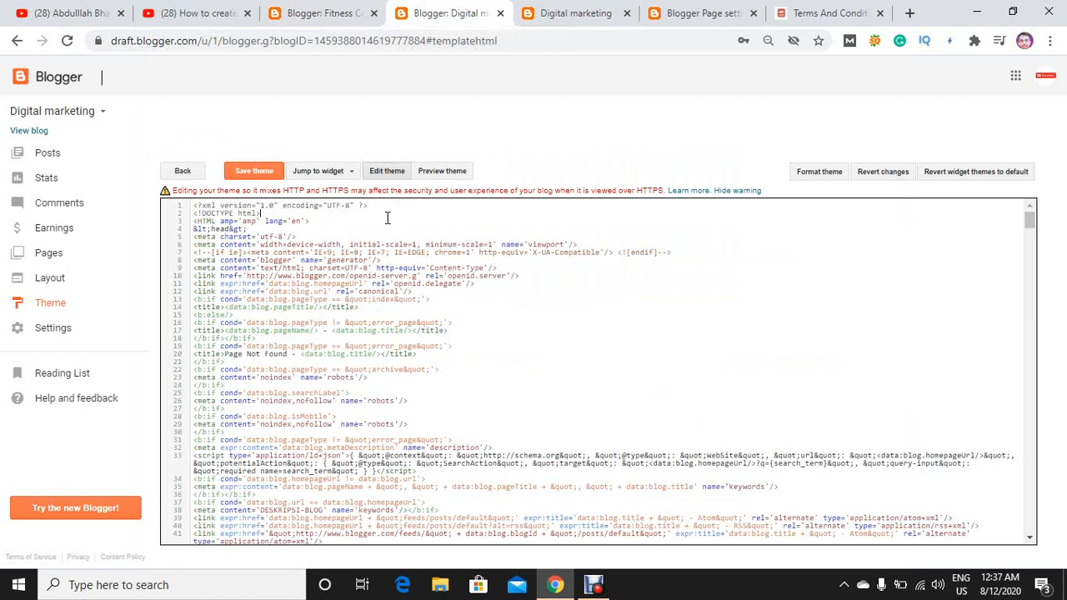
pyautogui.hotkey('ctrl', 'f')
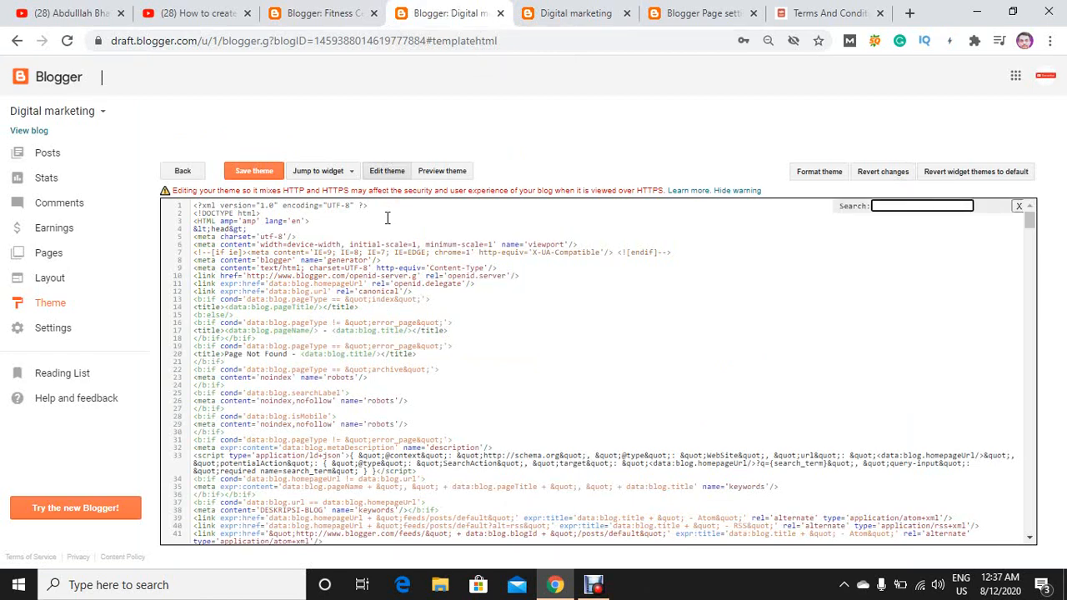
pyautogui.write('graphic')
pyautogui.press('Return')
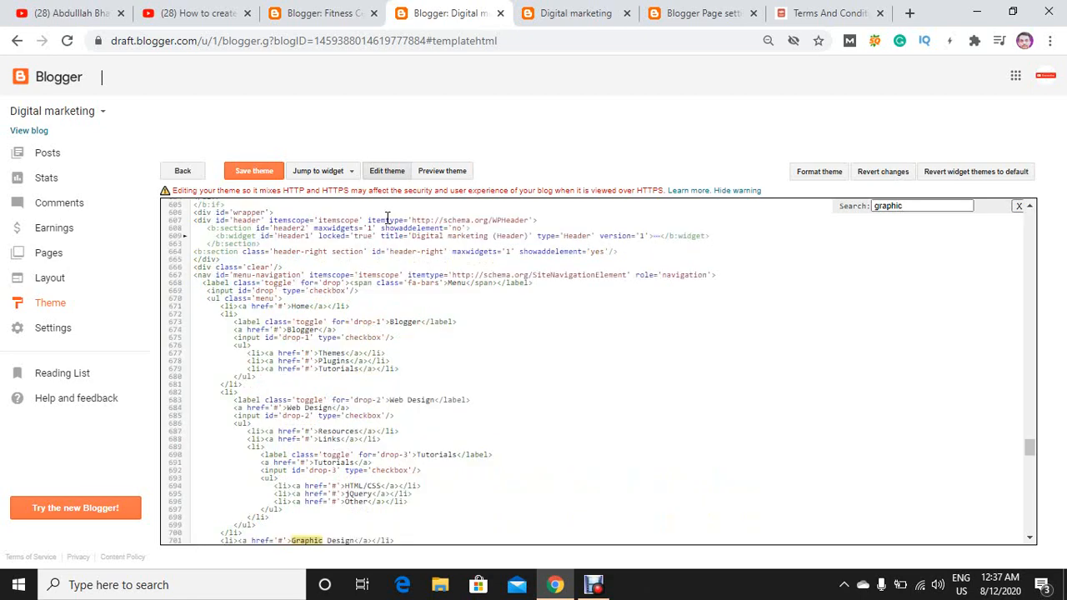
# Replace the Inspiration menu item's label in the theme code with "Term and condition".
pyautogui.scroll(-3, 387, 218)
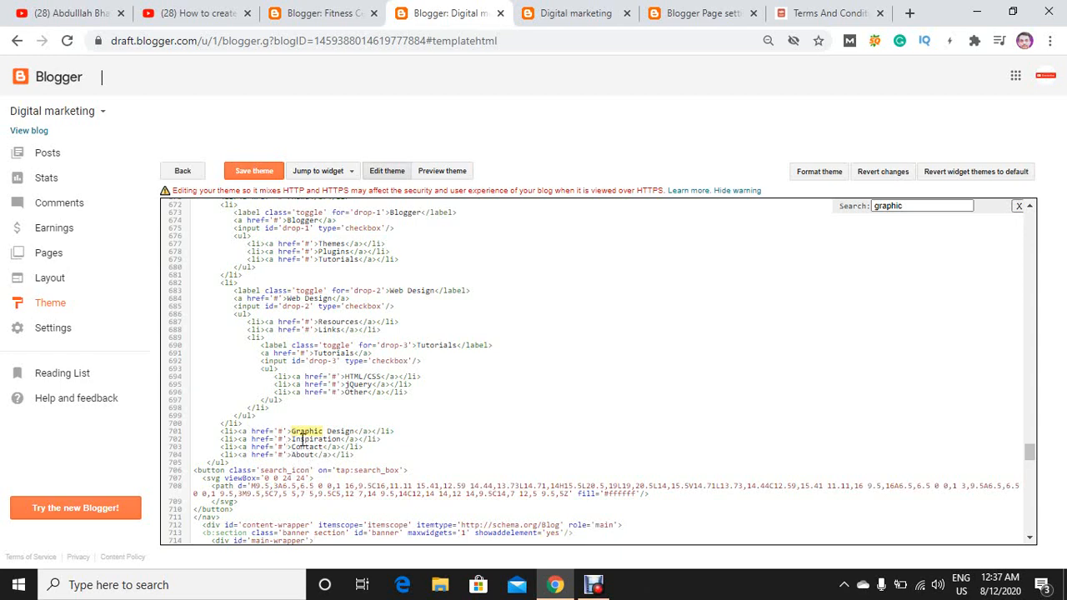
pyautogui.moveTo(293, 439); pyautogui.dragTo(340, 439)
pyautogui.write('Term and condition')
# Replace the Graphic Design menu item's label in the theme code with "Diclaimer".
pyautogui.press('BackSpace')
pyautogui.press('BackSpace')
pyautogui.press('BackSpace')
pyautogui.press('BackSpace')
pyautogui.press('BackSpace')
pyautogui.press('BackSpace')
pyautogui.press('BackSpace')
pyautogui.press('BackSpace')
pyautogui.press('BackSpace')
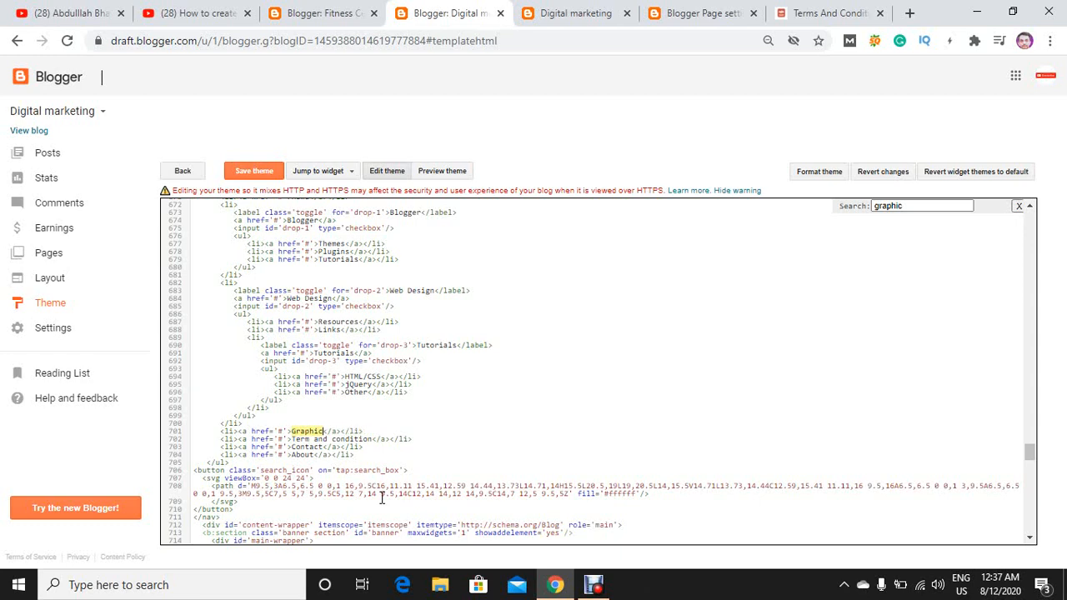
pyautogui.press('BackSpace')
pyautogui.press('BackSpace')
pyautogui.press('BackSpace')
pyautogui.press('BackSpace')
pyautogui.write('Diclaimer')
# Duplicate the About menu item's line twice, placing each copy on its own line directly below it.
pyautogui.moveTo(363, 462)
pyautogui.mouseDown()
pyautogui.moveTo(210, 454)
pyautogui.moveTo(357, 454)
pyautogui.mouseUp()
pyautogui.hotkey('ctrl', 'c')
pyautogui.click(226, 455)
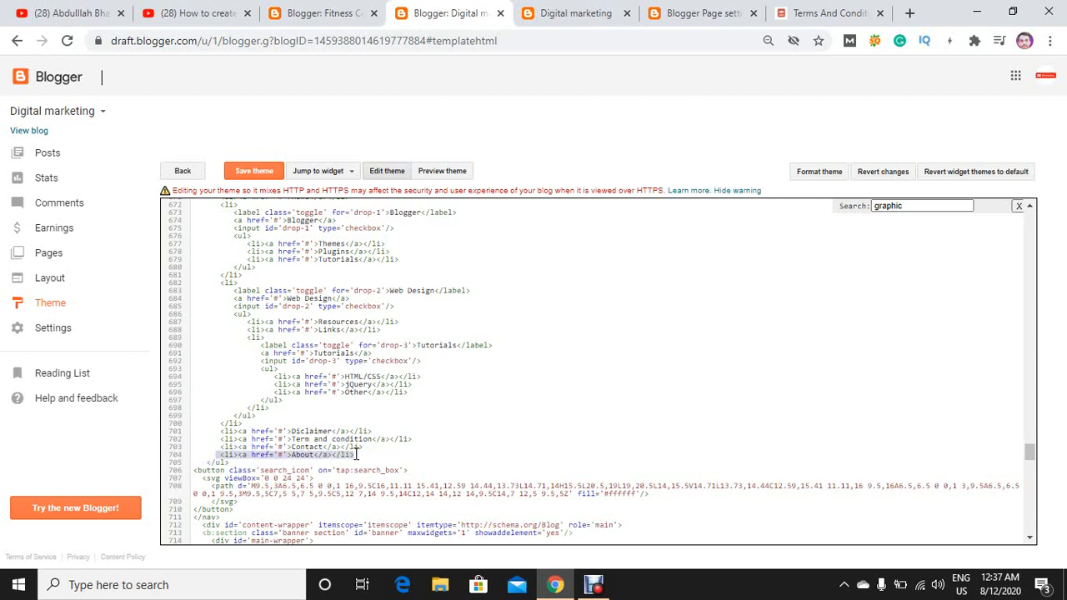
pyautogui.click(358, 454)
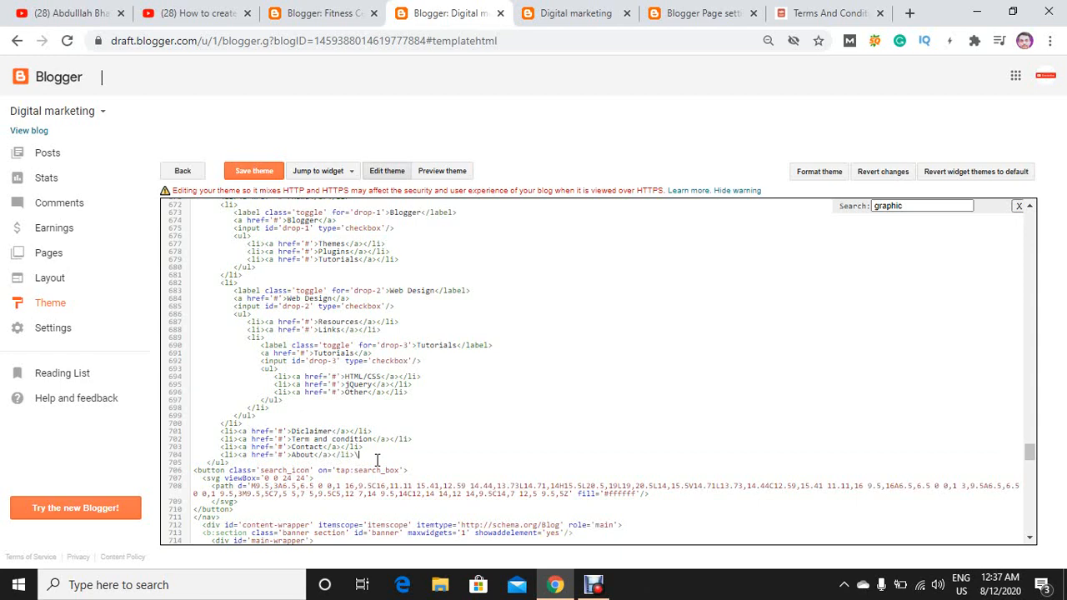
pyautogui.write('\\')
pyautogui.hotkey('ctrl', 'v')
pyautogui.press('BackSpace')
pyautogui.press('Return')
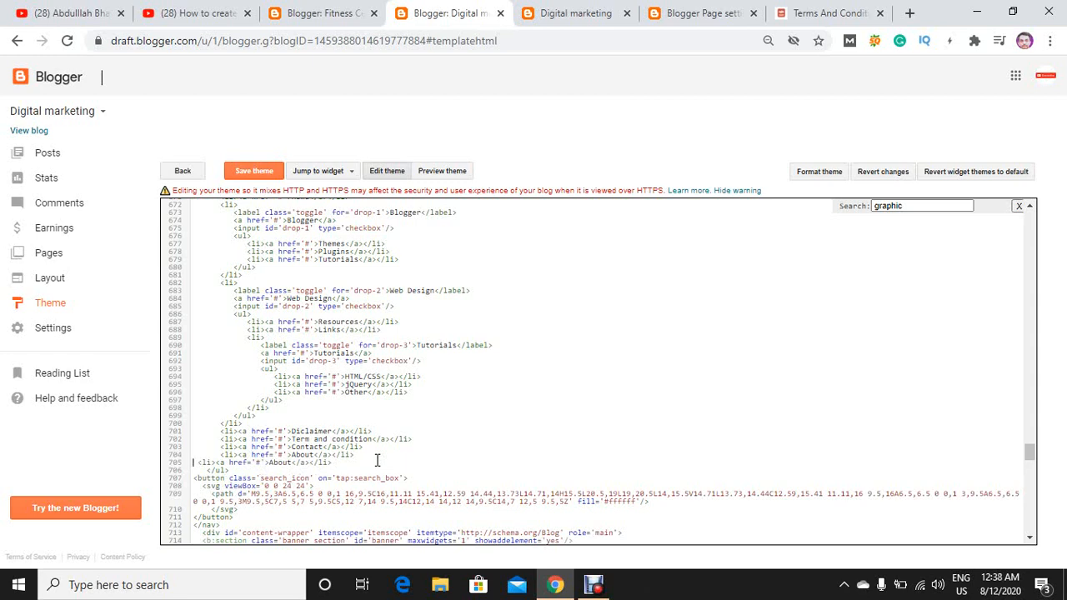
pyautogui.hotkey('ctrl', 'v')
pyautogui.press('Return')
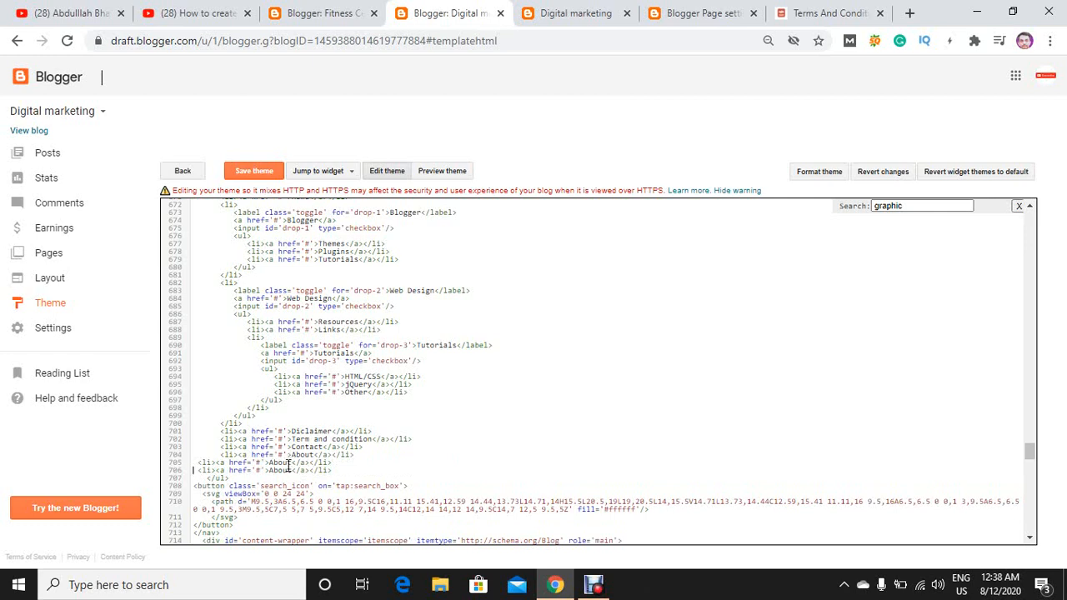
# Relabel the two copied About menu items as "Cookies policy" and "Privacy policy".
pyautogui.moveTo(290, 463); pyautogui.dragTo(269, 464)
pyautogui.write('Cookies policy')
pyautogui.moveTo(292, 472); pyautogui.dragTo(271, 470)
pyautogui.write('Privac')
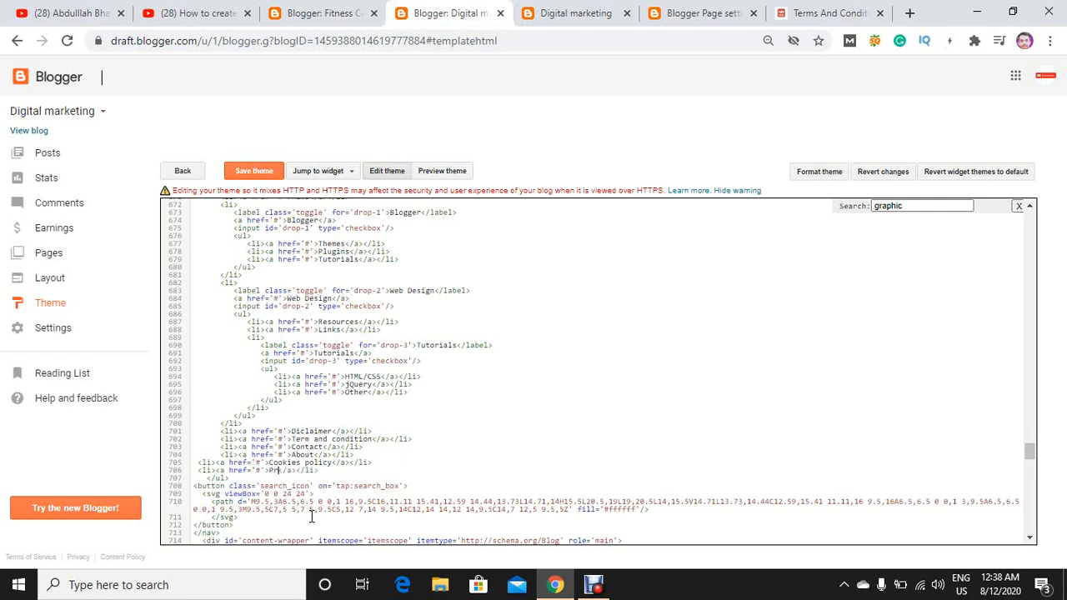
pyautogui.write('y policy')
# Check the live blog's dropdown menus, and delete the code from the Blogger link through the end of the Web Design menu item.
pyautogui.moveTo(255, 423); pyautogui.dragTo(290, 378)
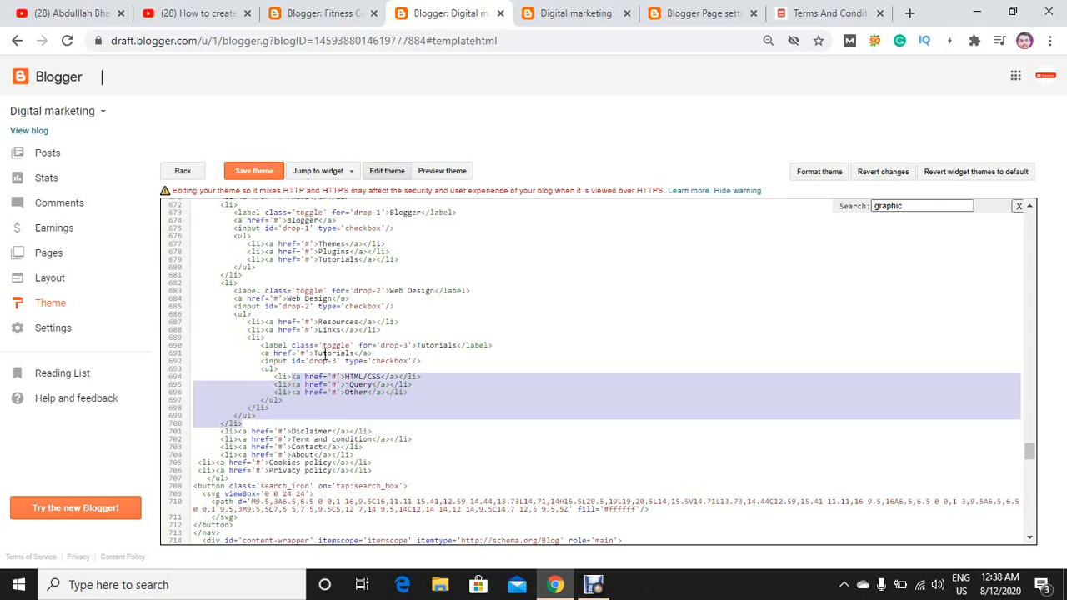
pyautogui.click(583, 12)
pyautogui.moveTo(260, 218)
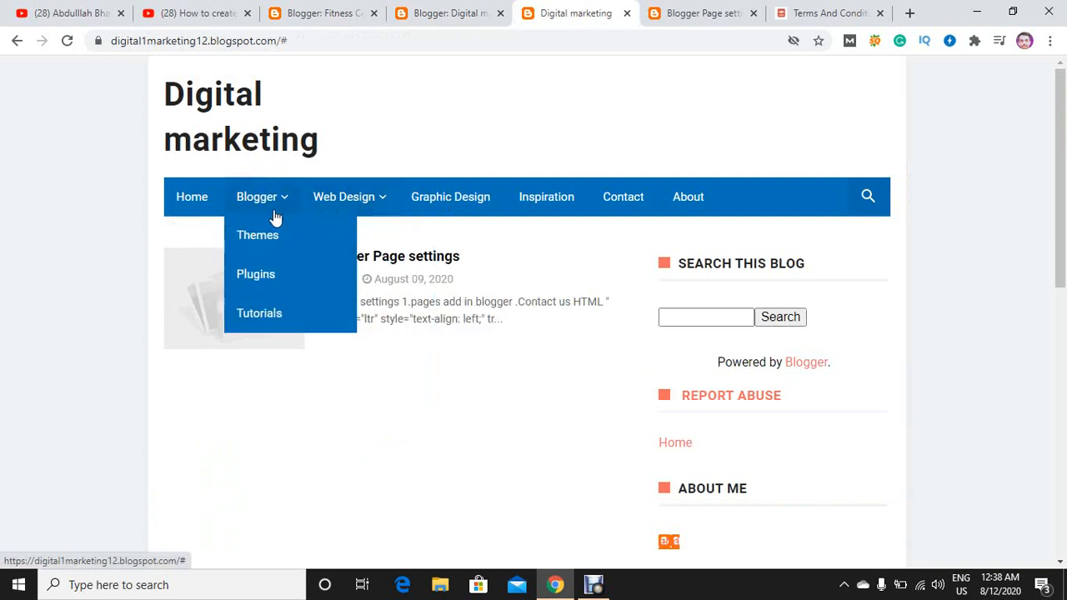
pyautogui.moveTo(361, 204)
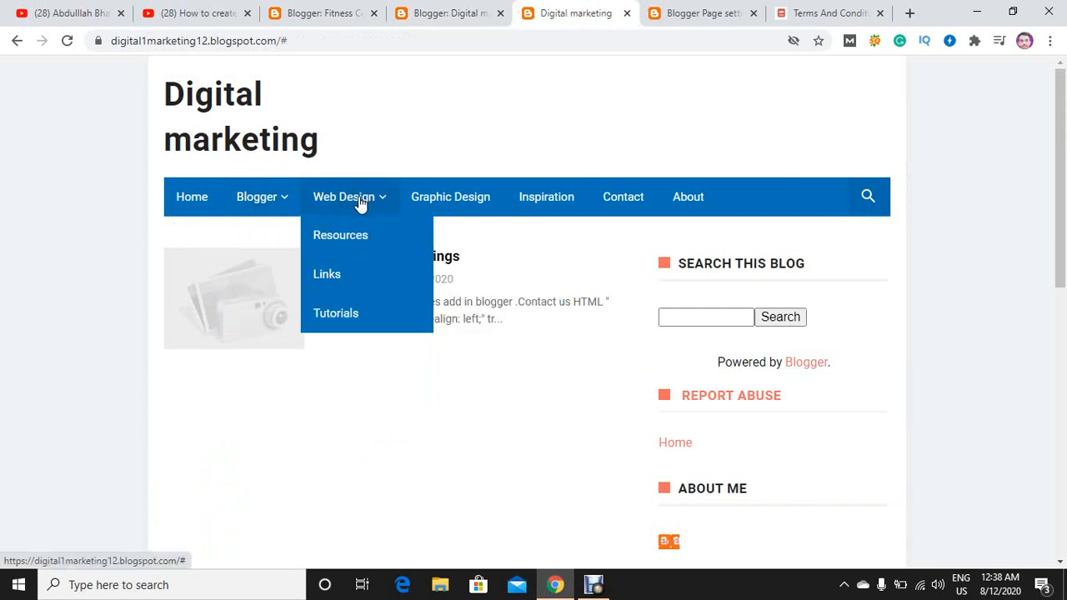
pyautogui.click(461, 10)
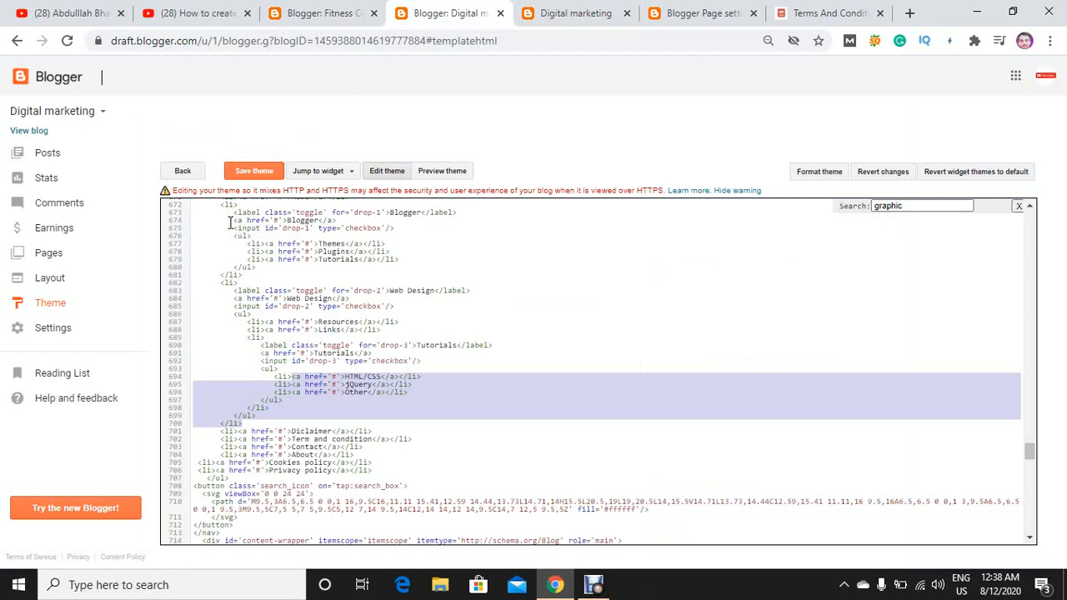
pyautogui.moveTo(233, 222); pyautogui.dragTo(389, 298)
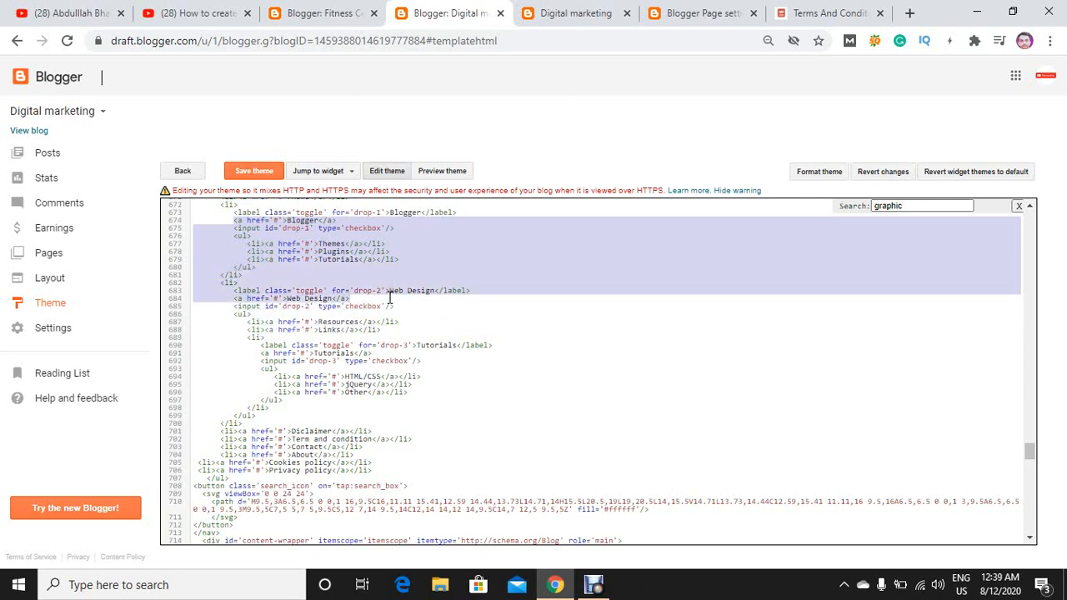
pyautogui.click(547, 10)
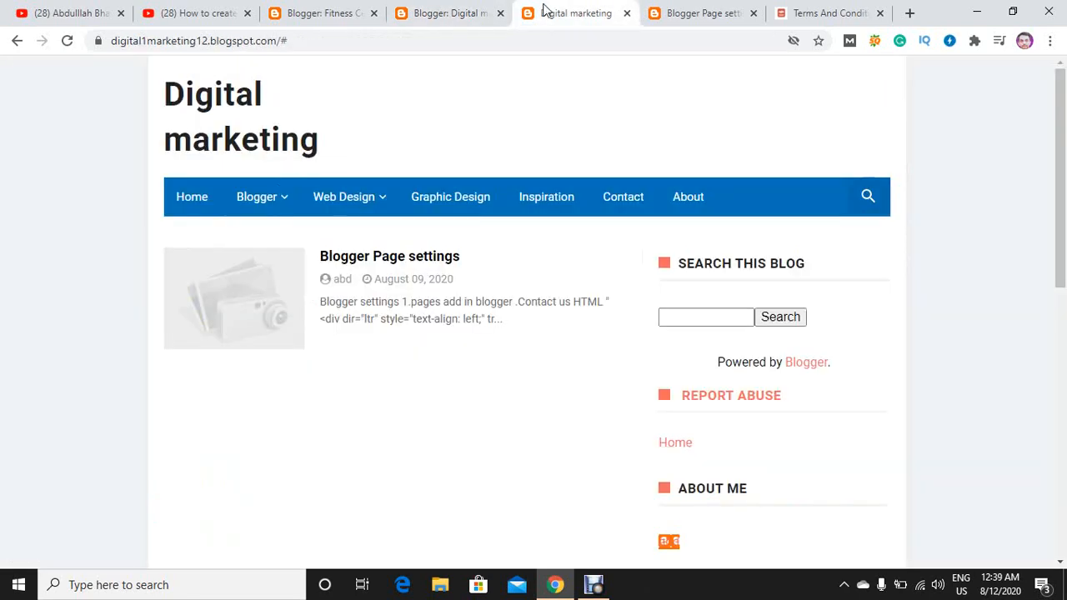
pyautogui.click(450, 11)
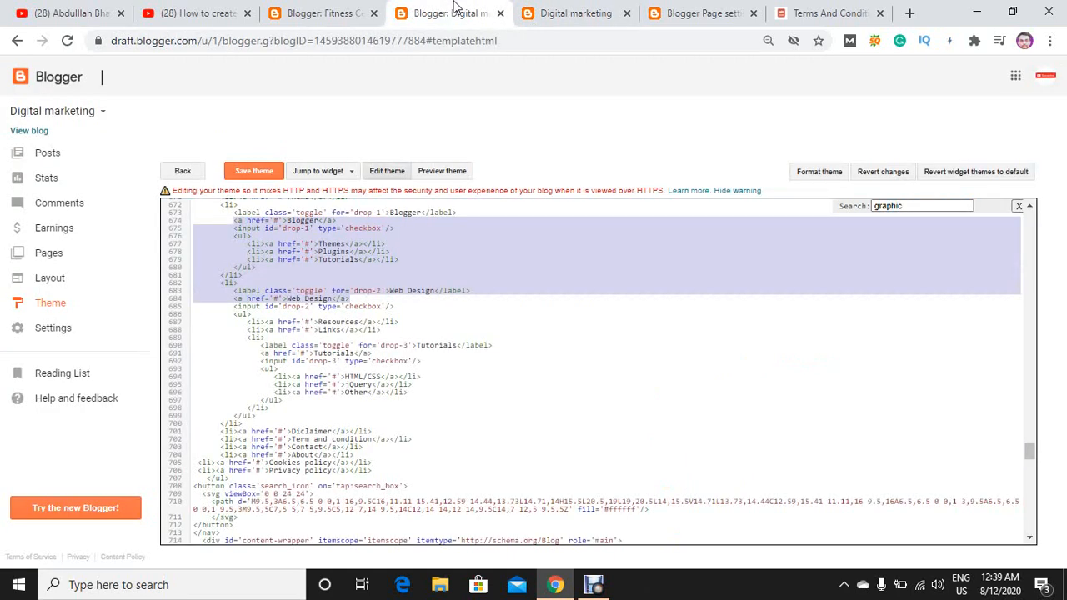
pyautogui.hotkey('shift', 'Down')
pyautogui.hotkey('shift', 'Down')
pyautogui.hotkey('shift', 'Down')
pyautogui.hotkey('shift', 'Down')
pyautogui.hotkey('shift', 'Down')
pyautogui.hotkey('shift', 'Down')
pyautogui.hotkey('shift', 'Down')
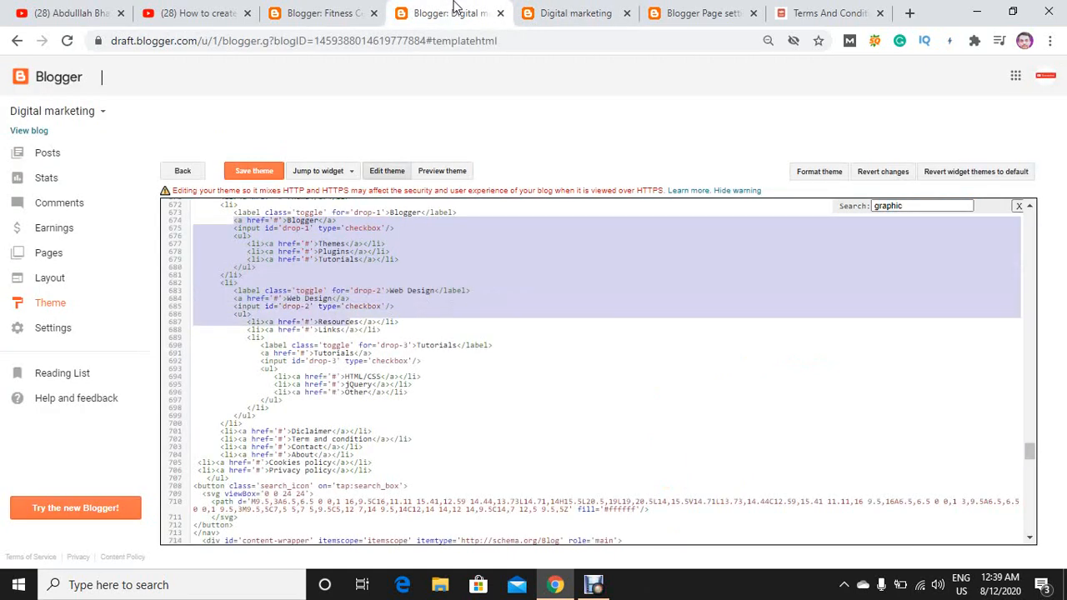
pyautogui.hotkey('shift', 'Down')
pyautogui.hotkey('shift', 'Down')
pyautogui.hotkey('shift', 'Down')
pyautogui.hotkey('shift', 'Down')
pyautogui.hotkey('shift', 'Down')
pyautogui.hotkey('shift', 'Down')
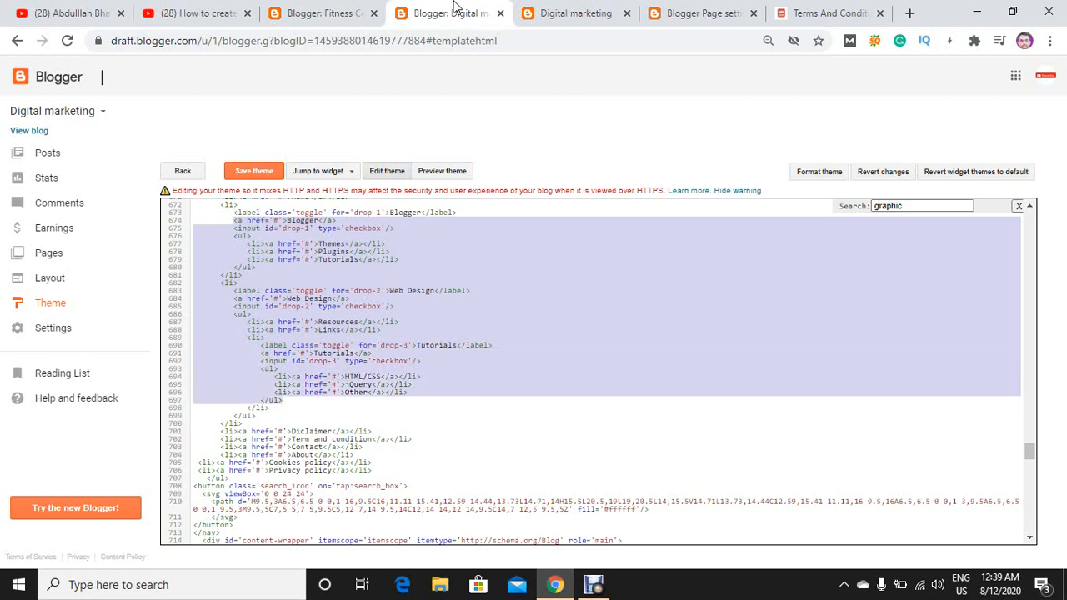
pyautogui.hotkey('shift', 'Down')
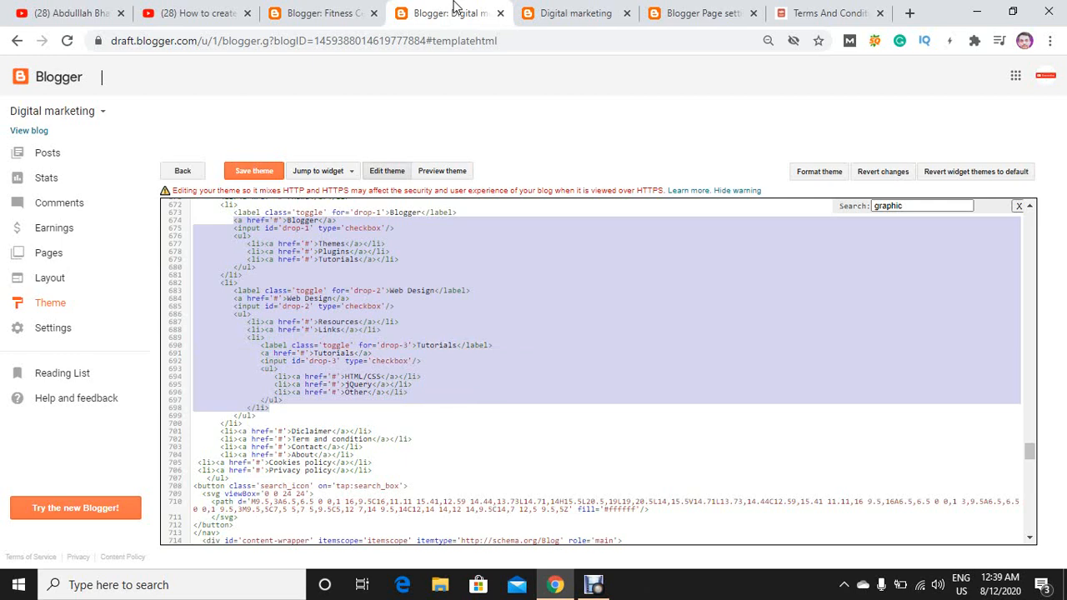
pyautogui.hotkey('shift', 'Down')
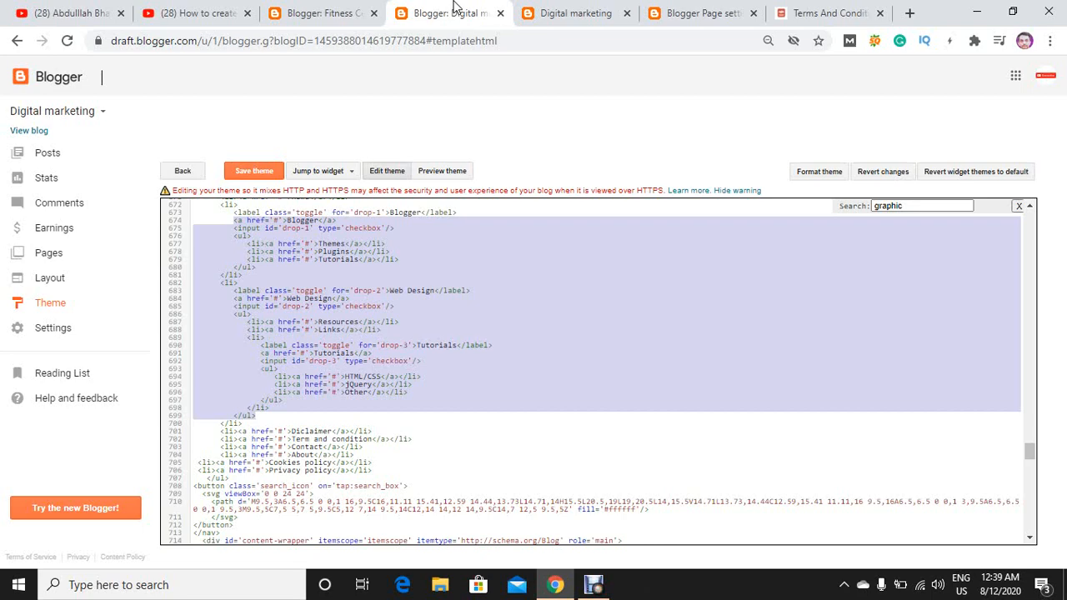
pyautogui.hotkey('shift', 'Down')
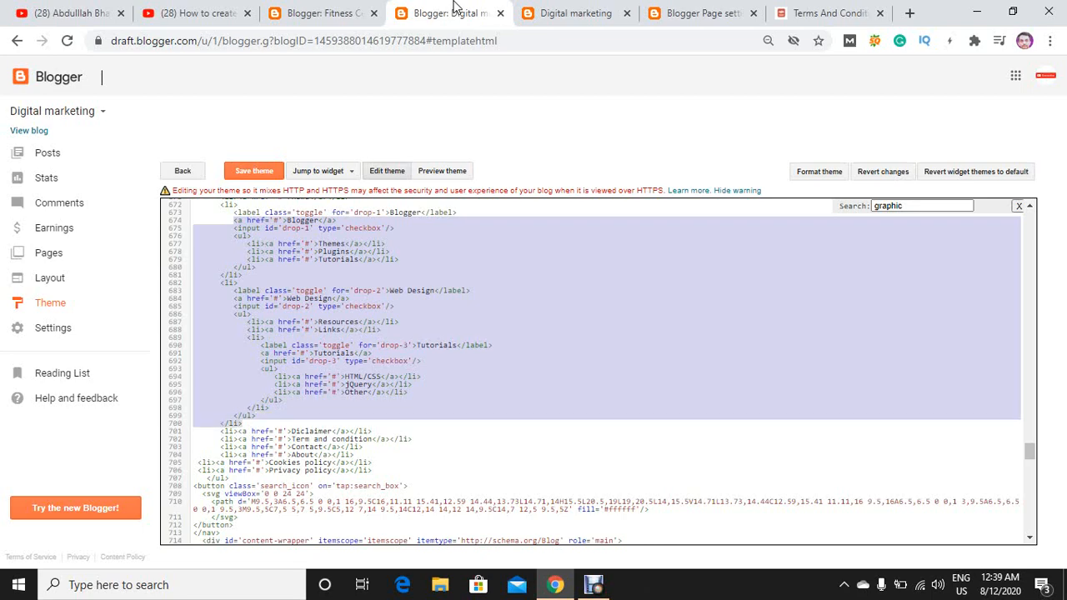
pyautogui.press('BackSpace')
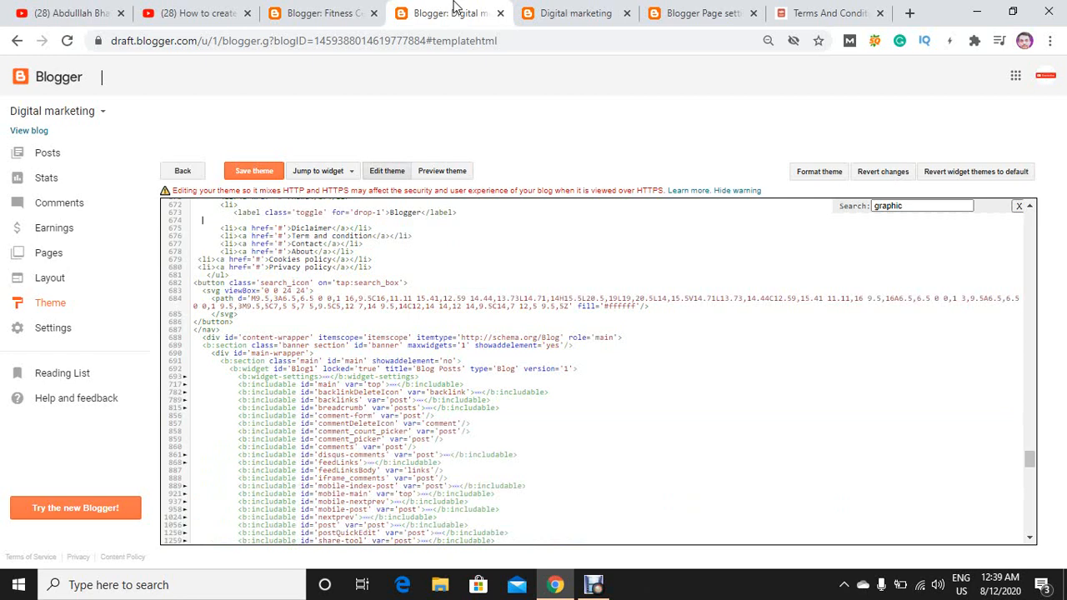
# Remove the leftover Blogger label, opening <li> tag and blank lines between the Home and Diclaimer menu items.
pyautogui.press('BackSpace')
pyautogui.press('BackSpace')
pyautogui.press('BackSpace')
pyautogui.press('BackSpace')
pyautogui.press('BackSpace')
pyautogui.press('BackSpace')
pyautogui.press('BackSpace')
pyautogui.press('BackSpace')
pyautogui.press('BackSpace')
pyautogui.press('BackSpace')
pyautogui.press('BackSpace')
pyautogui.press('BackSpace')
pyautogui.press('BackSpace')
pyautogui.press('BackSpace')
pyautogui.press('BackSpace')
pyautogui.press('BackSpace')
pyautogui.press('BackSpace')
pyautogui.press('BackSpace')
pyautogui.press('BackSpace')
pyautogui.press('BackSpace')
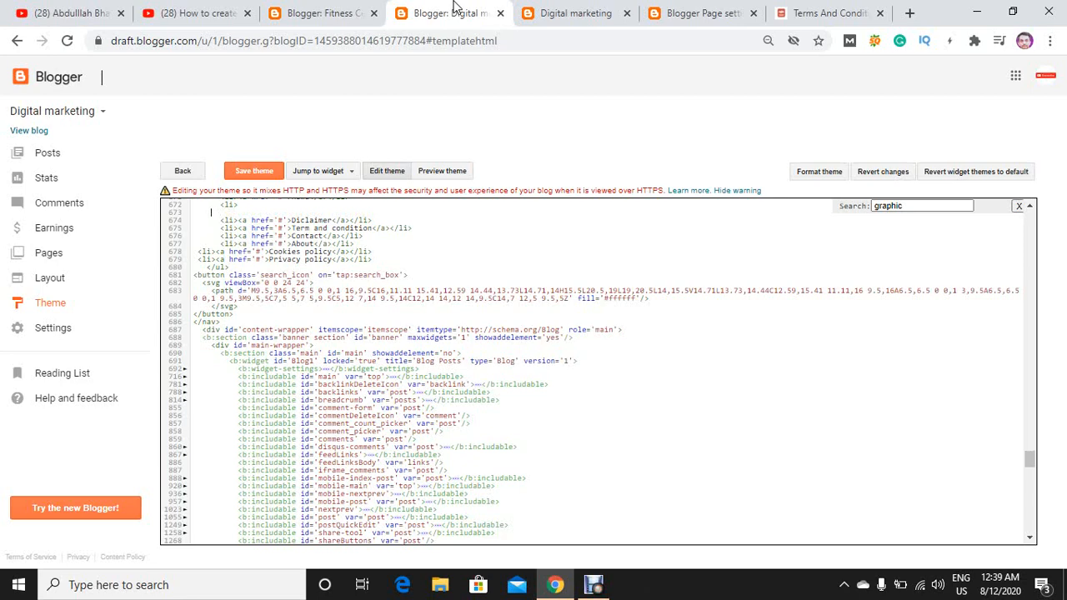
pyautogui.press('Up')
pyautogui.press('Up')
pyautogui.press('Up')
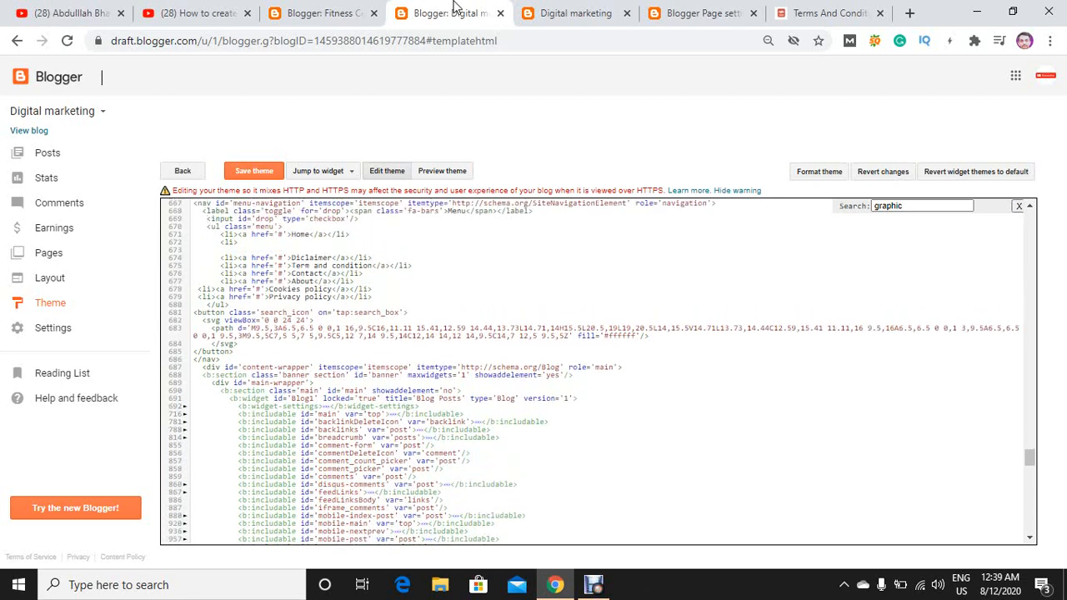
pyautogui.press('BackSpace')
pyautogui.press('BackSpace')
pyautogui.press('BackSpace')
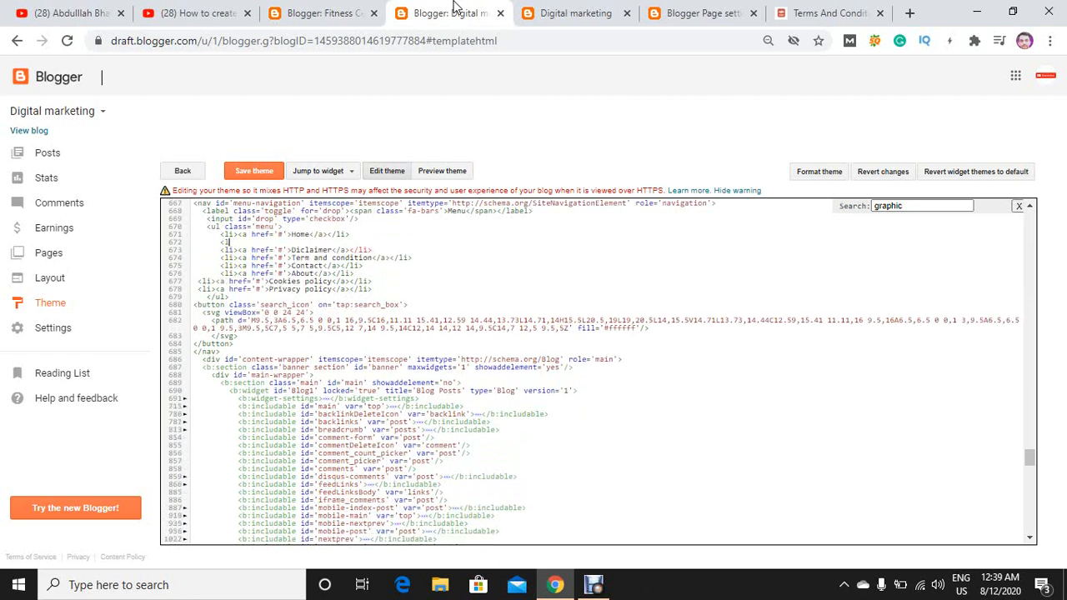
pyautogui.press('BackSpace')
pyautogui.press('BackSpace')
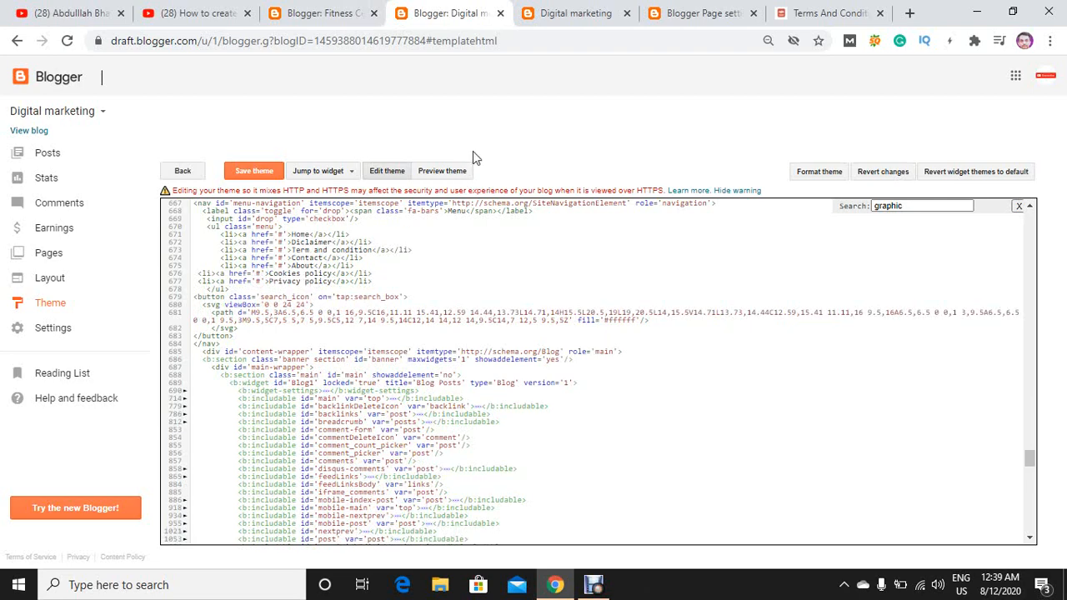
# Save the edited theme code and open the blog's Pages list in a new browser tab.
pyautogui.click(563, 14)
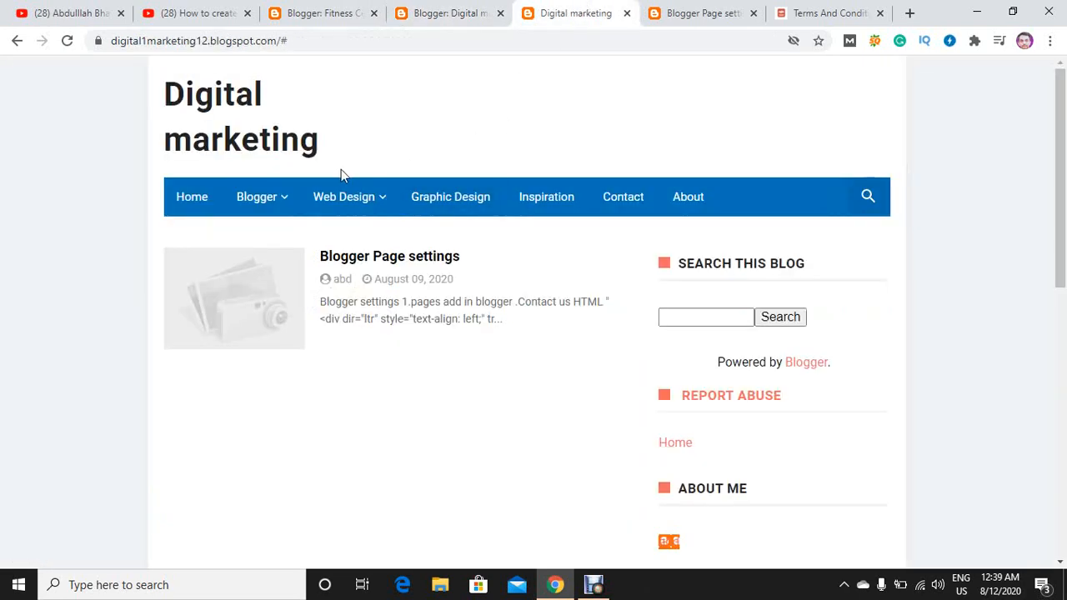
pyautogui.click(689, 12)
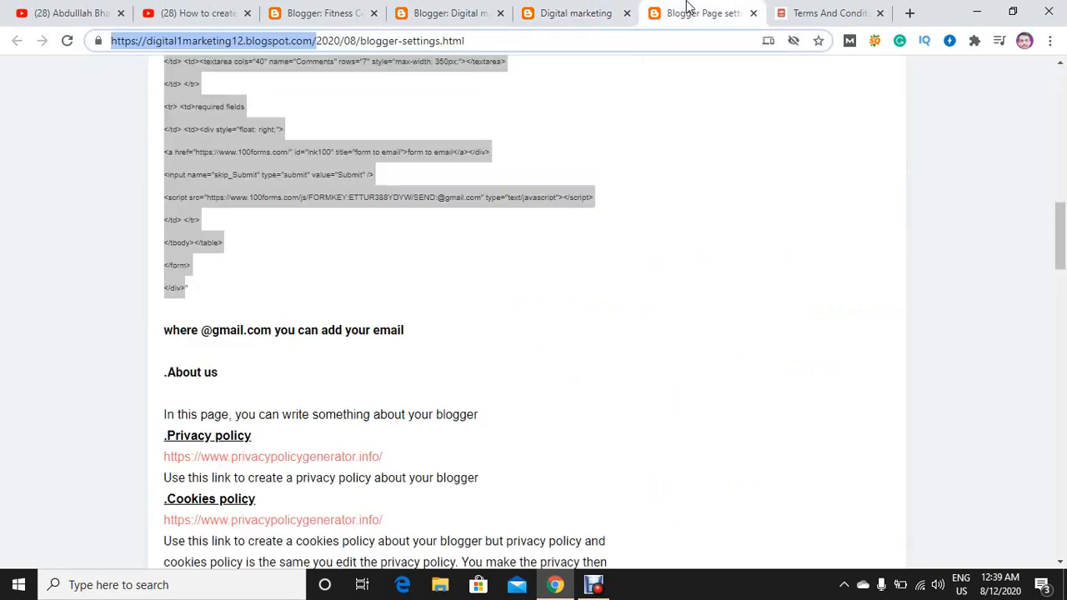
pyautogui.click(488, 10)
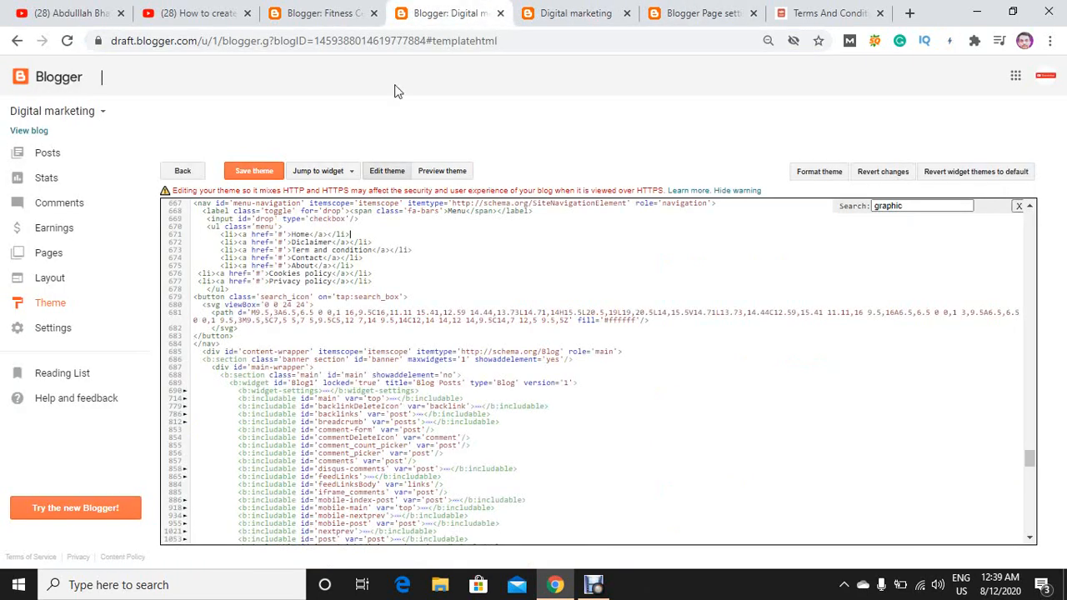
pyautogui.click(269, 170)
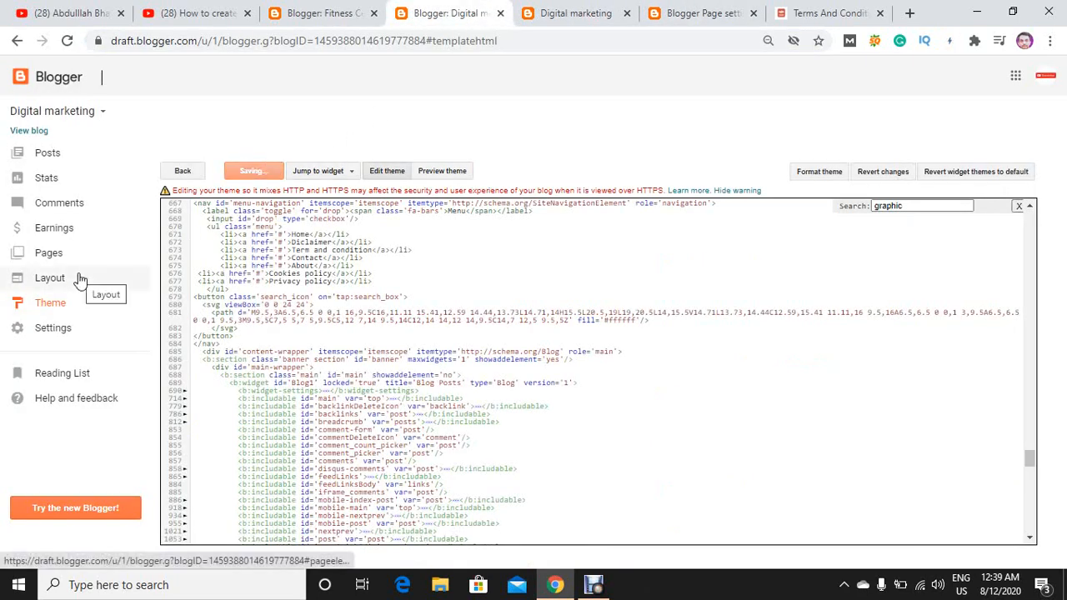
pyautogui.rightClick(47, 251)
pyautogui.click(67, 261)
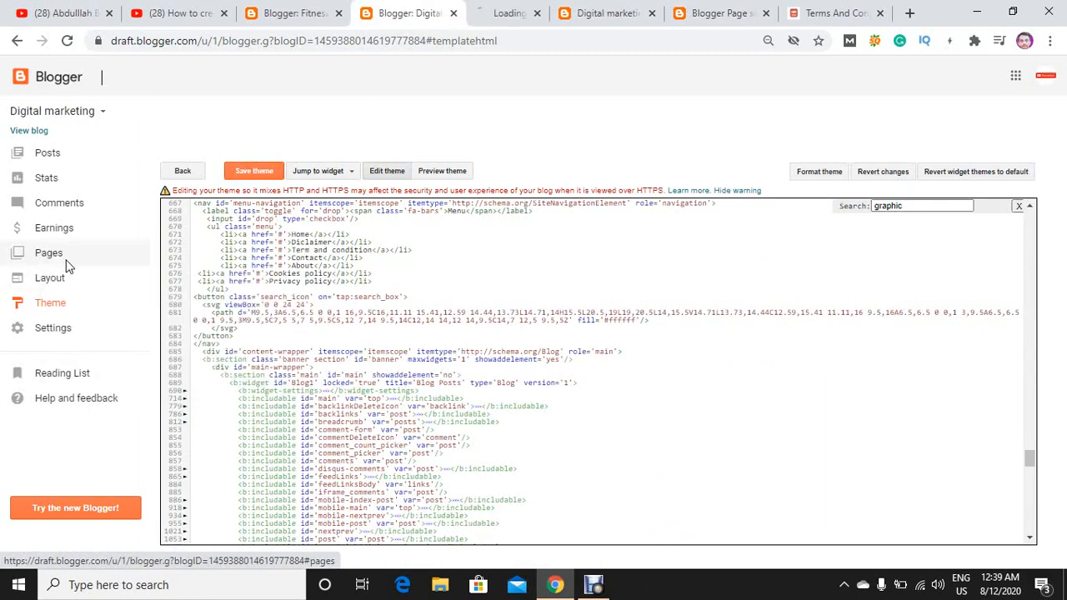
# Open the live views of the Term&condition and disclaimer pages in separate browser tabs from the Pages list.
pyautogui.click(496, 12)
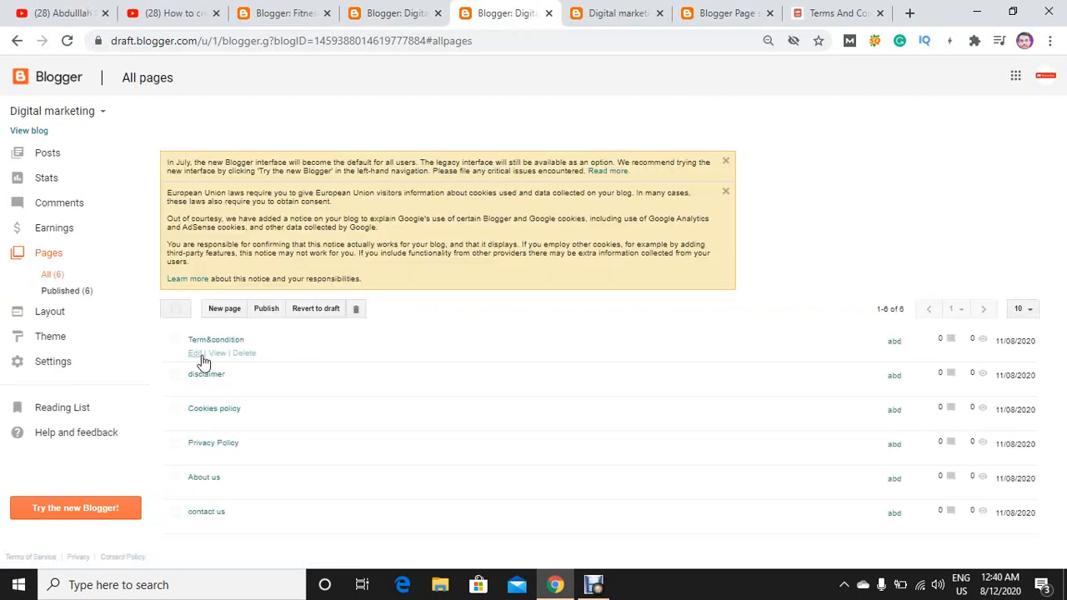
pyautogui.click(220, 354)
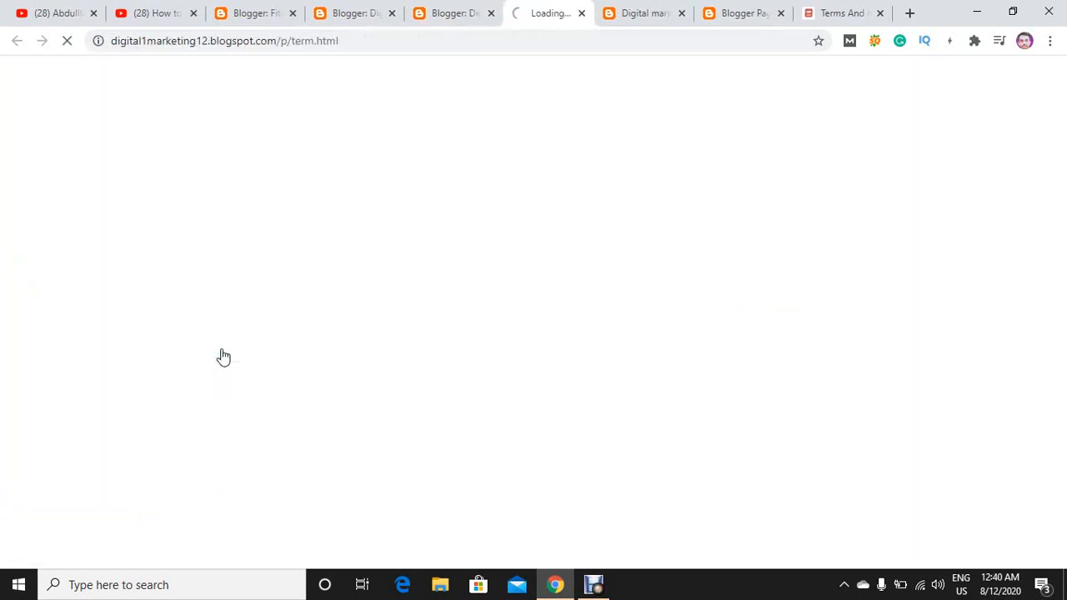
pyautogui.click(435, 12)
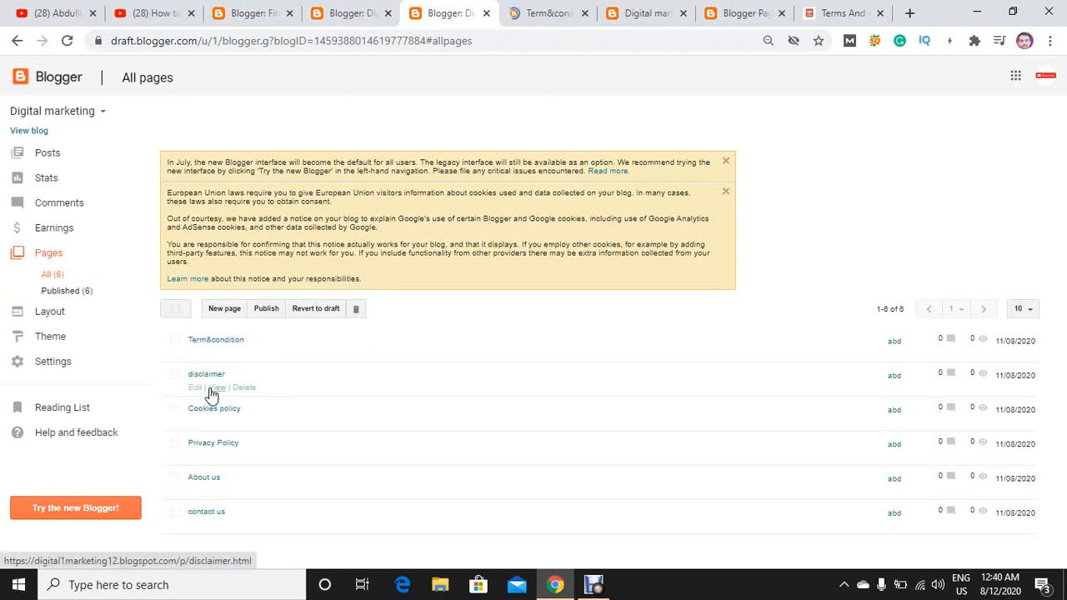
pyautogui.click(217, 389)
pyautogui.click(379, 10)
# Open the live views of the Cookies policy and Privacy Policy pages in separate tabs, returning to the Pages list.
pyautogui.moveTo(204, 447)
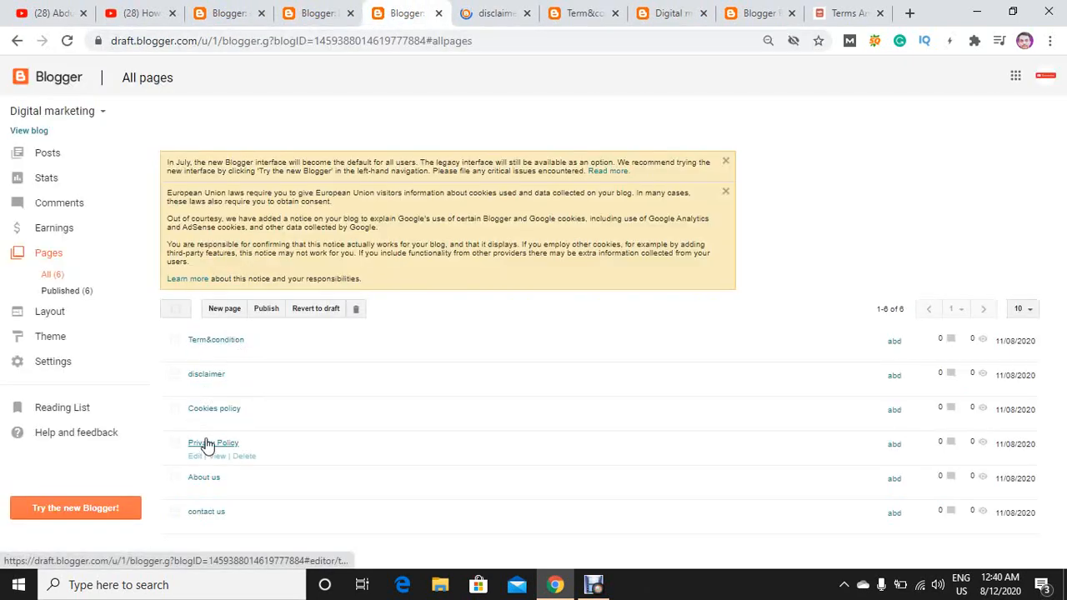
pyautogui.moveTo(213, 412)
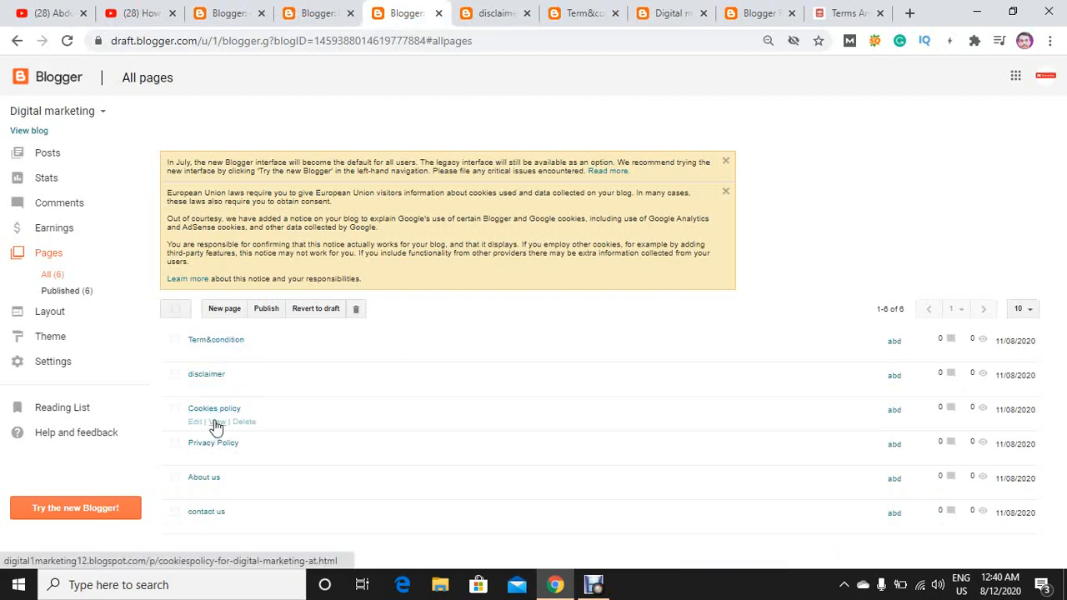
pyautogui.click(215, 423)
pyautogui.click(367, 12)
pyautogui.moveTo(206, 479)
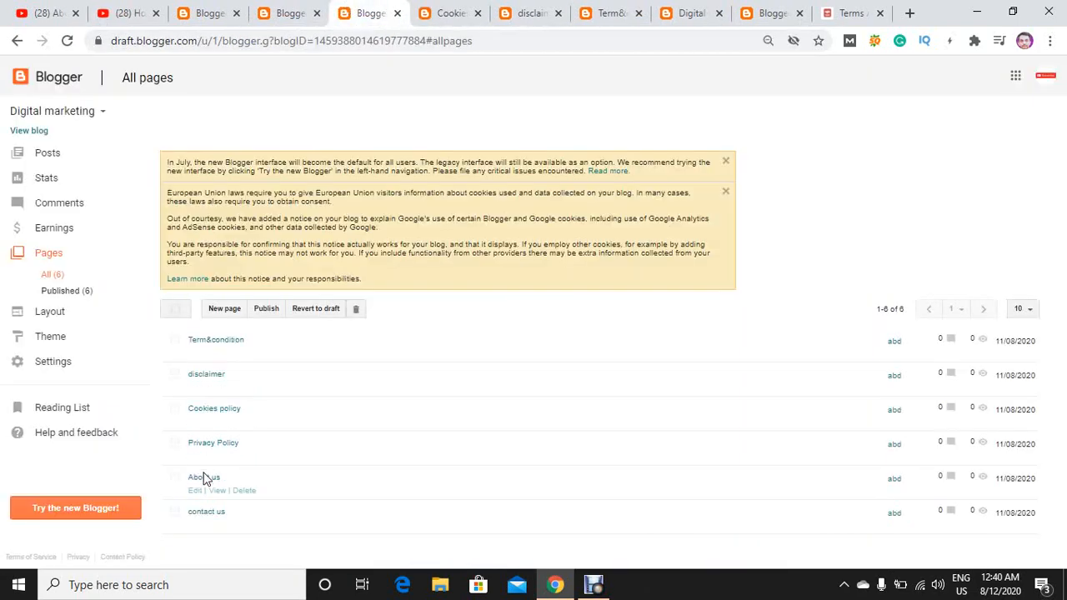
pyautogui.moveTo(210, 457)
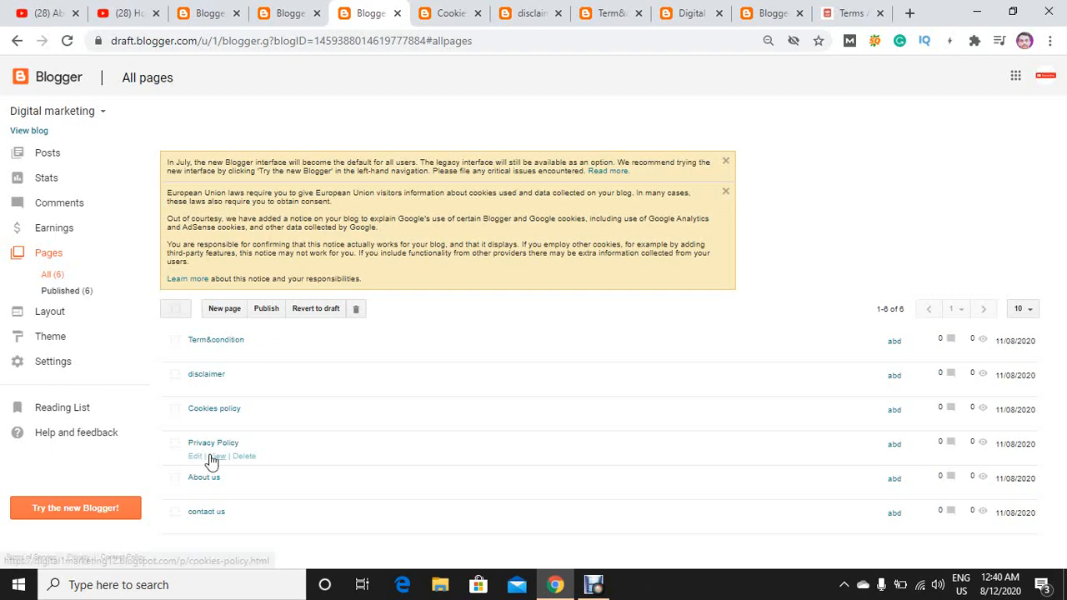
pyautogui.click(216, 457)
pyautogui.click(346, 13)
# Open the live views of the About us and contact us pages in separate tabs.
pyautogui.moveTo(227, 517)
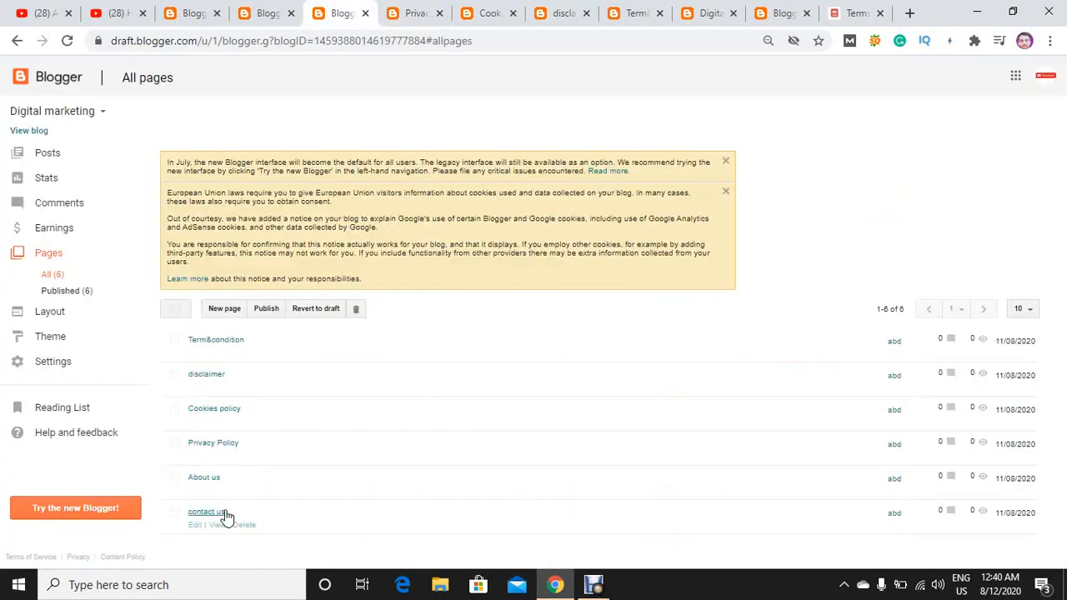
pyautogui.click(214, 491)
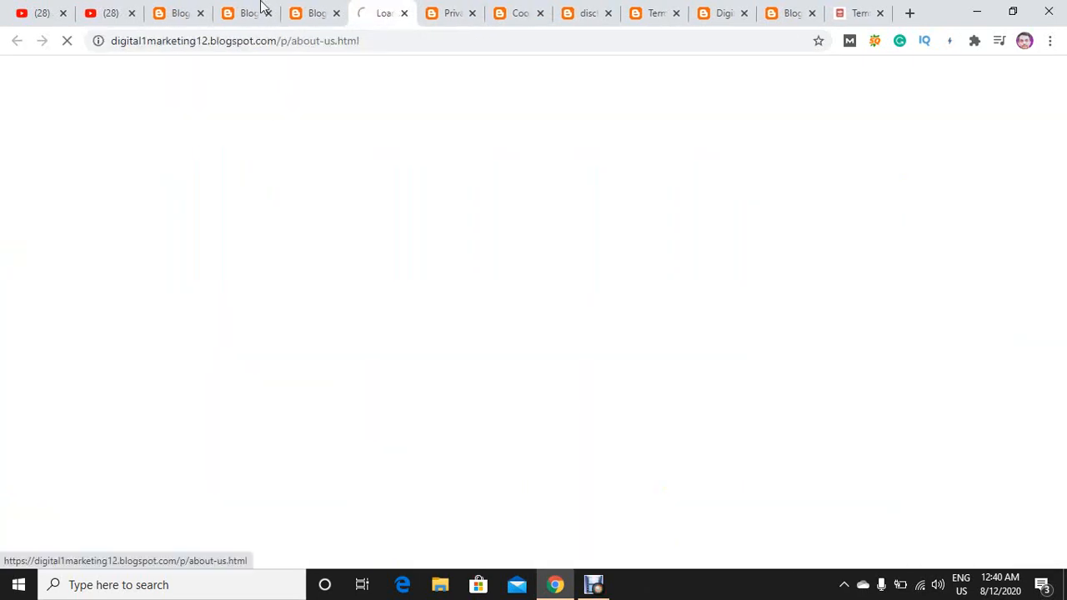
pyautogui.click(310, 12)
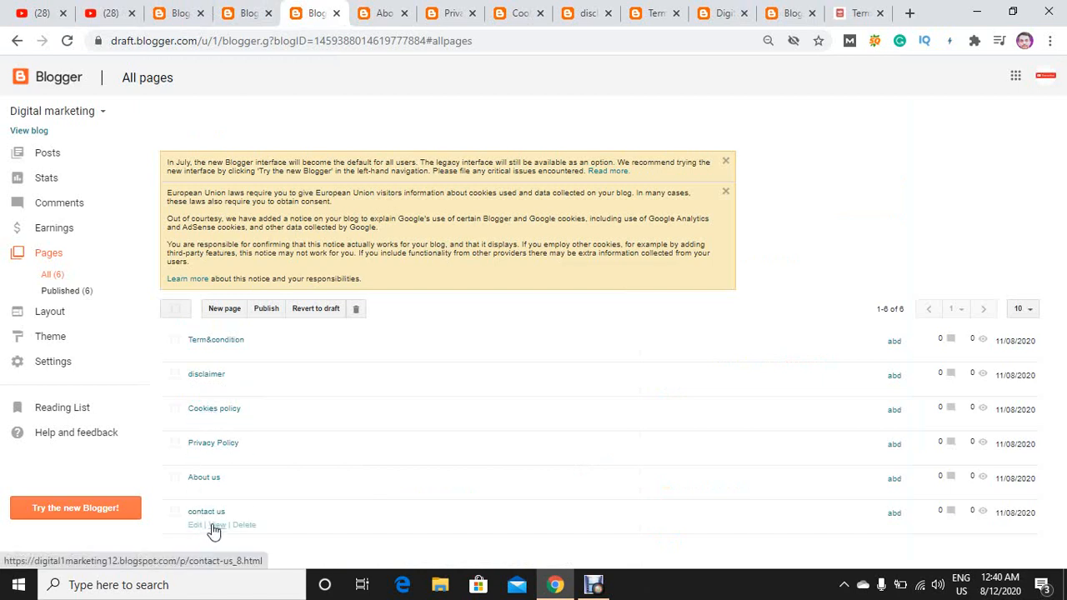
pyautogui.click(215, 525)
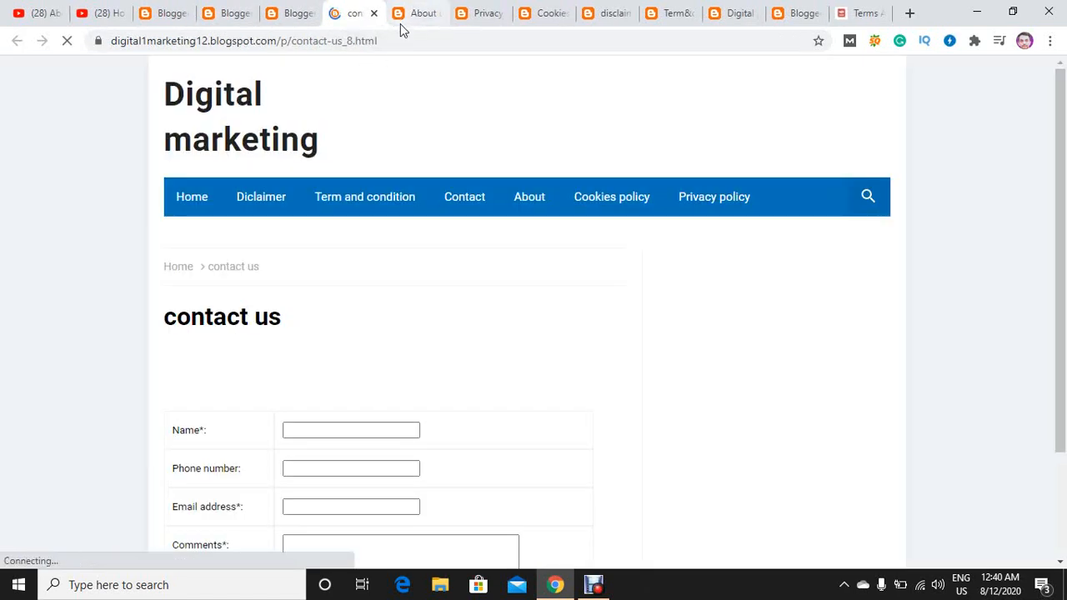
# Copy the contact us page's URL, close its tab and the Pages list, and replace the Contact menu item's # link with that URL.
pyautogui.click(400, 40)
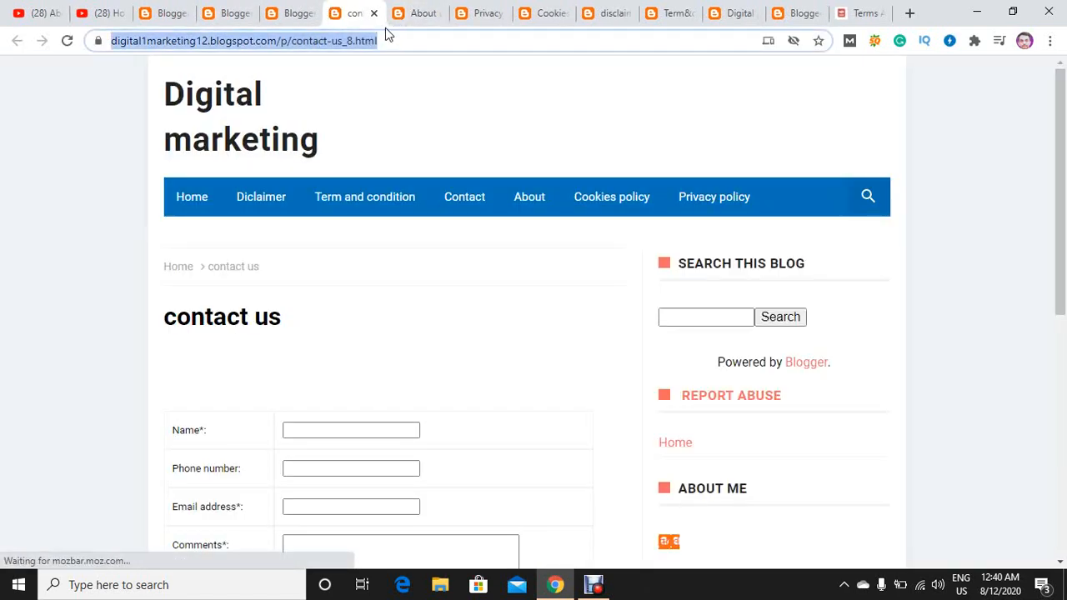
pyautogui.click(373, 12)
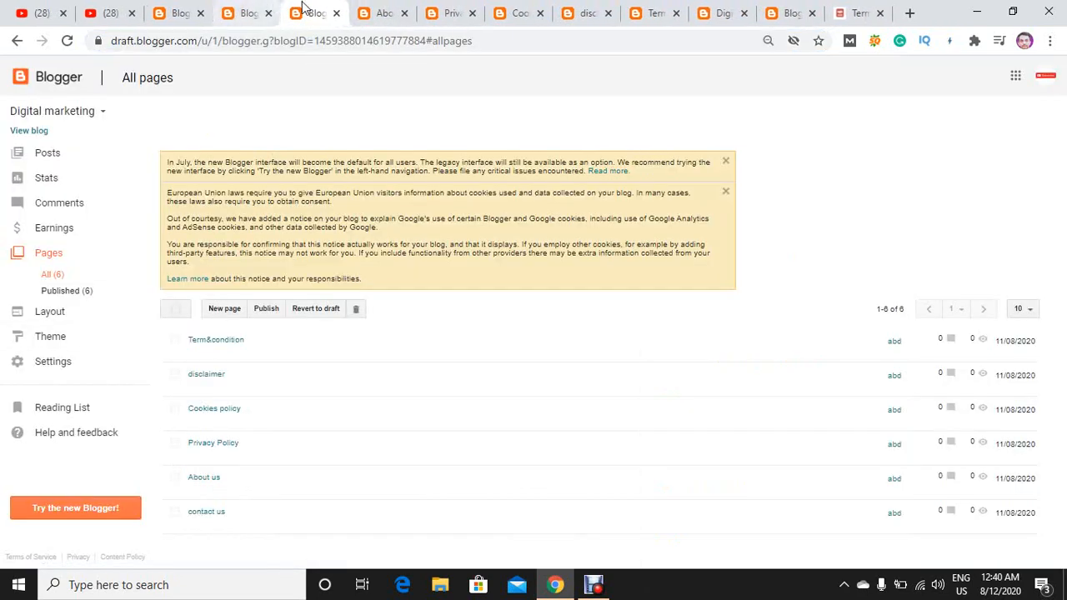
pyautogui.click(336, 12)
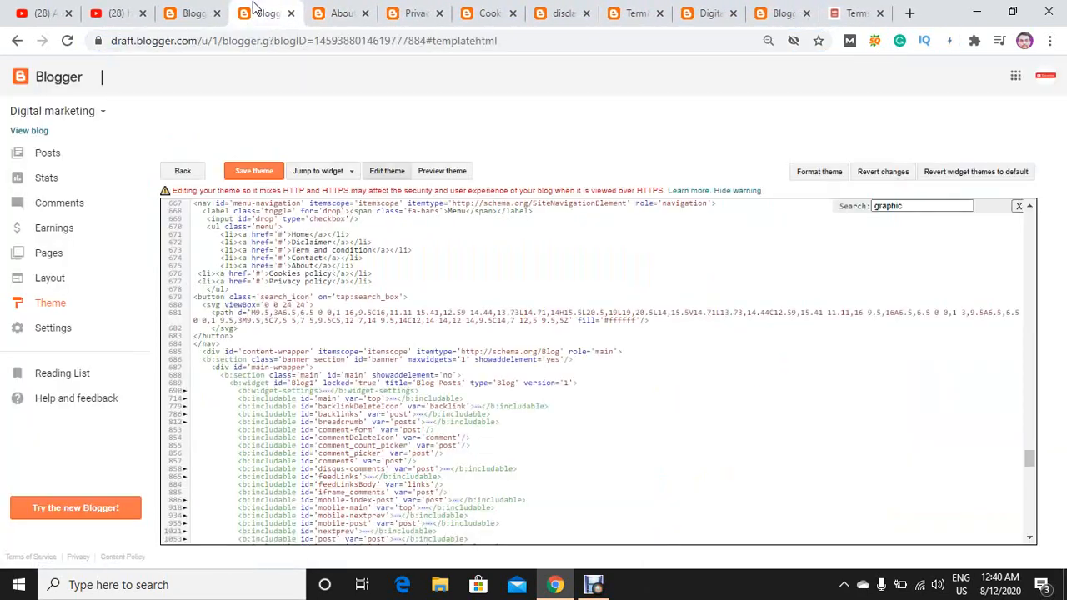
pyautogui.click(265, 12)
pyautogui.click(282, 258)
pyautogui.press('BackSpace')
pyautogui.write('https://digitalmarketing12.blogspot.com/p/contact-us_8.html')
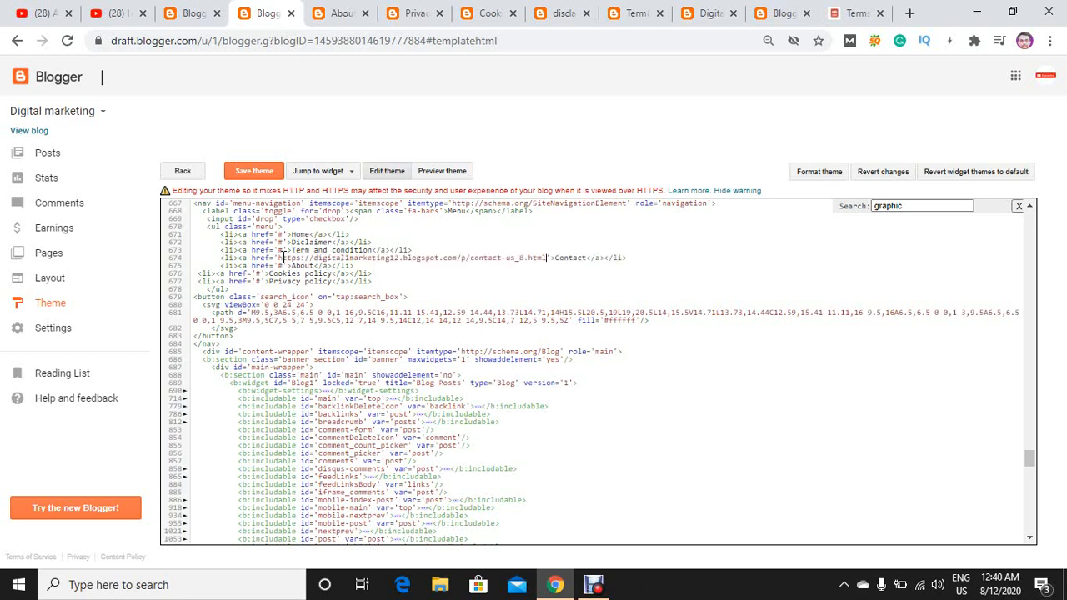
pyautogui.moveTo(588, 258); pyautogui.dragTo(556, 259)
pyautogui.click(591, 264)
# Copy the About us page's URL, close that page, and replace the # link of the About menu item with it.
pyautogui.click(342, 13)
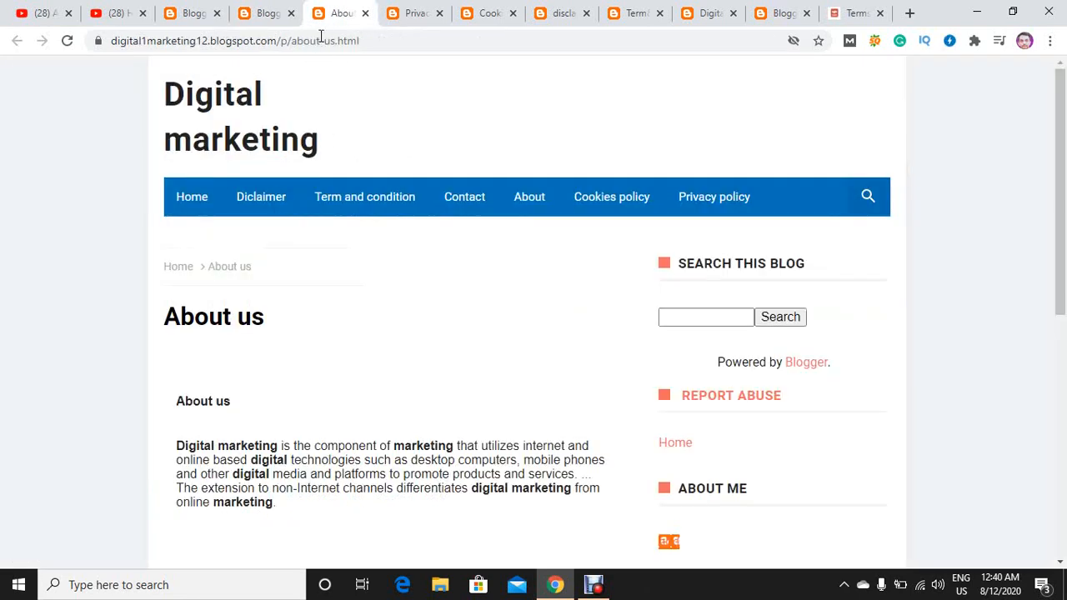
pyautogui.click(365, 37)
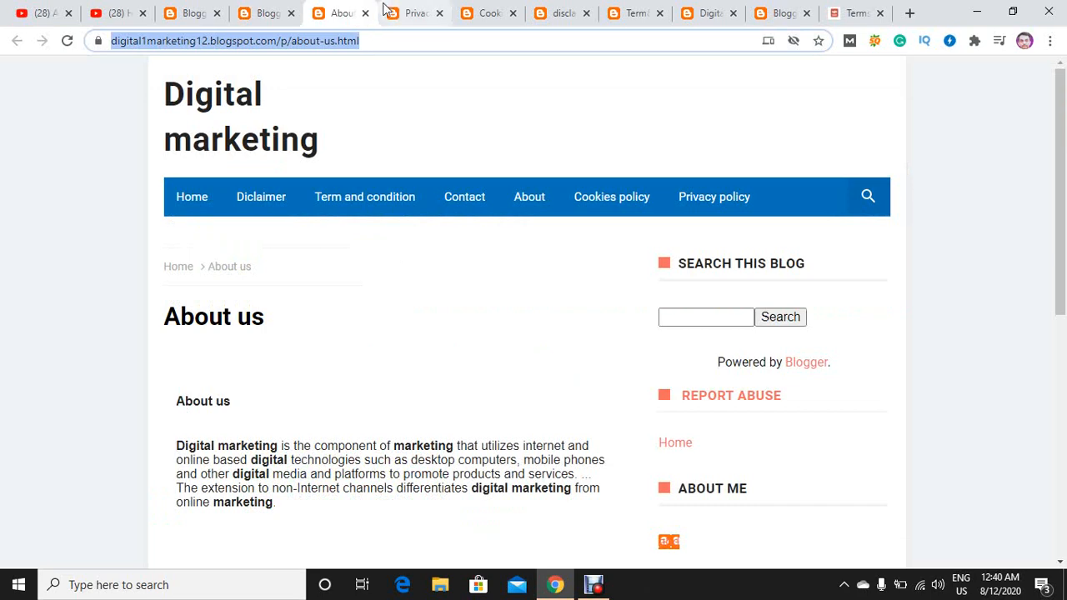
pyautogui.click(365, 13)
pyautogui.click(275, 10)
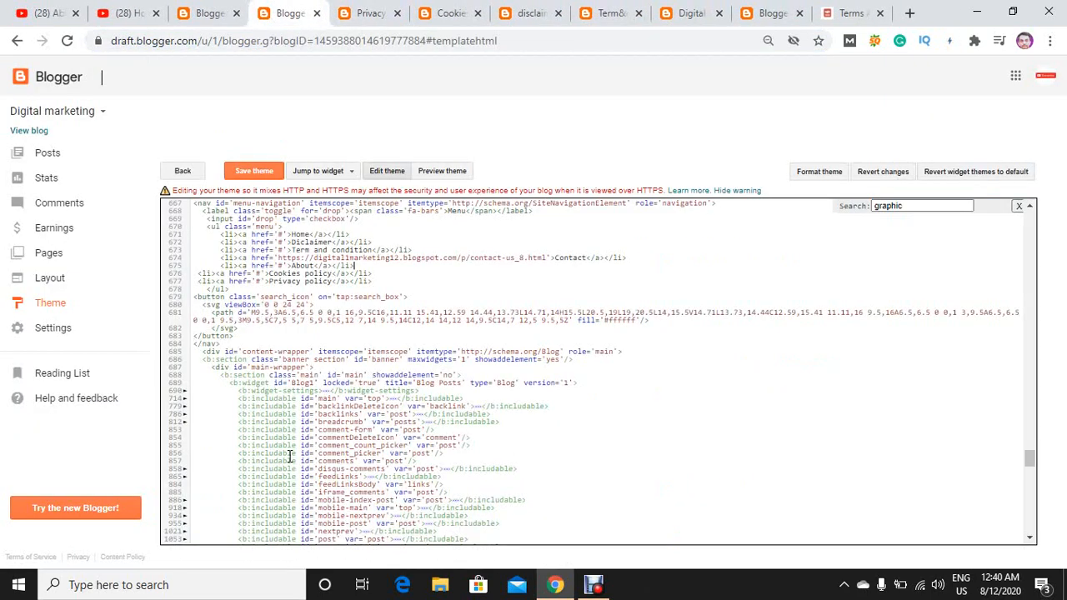
pyautogui.click(280, 266)
# Copy the Privacy Policy page's URL (/p/cookies-policy.html), close that page, and set it as the Privacy policy menu item's link.
pyautogui.click(372, 14)
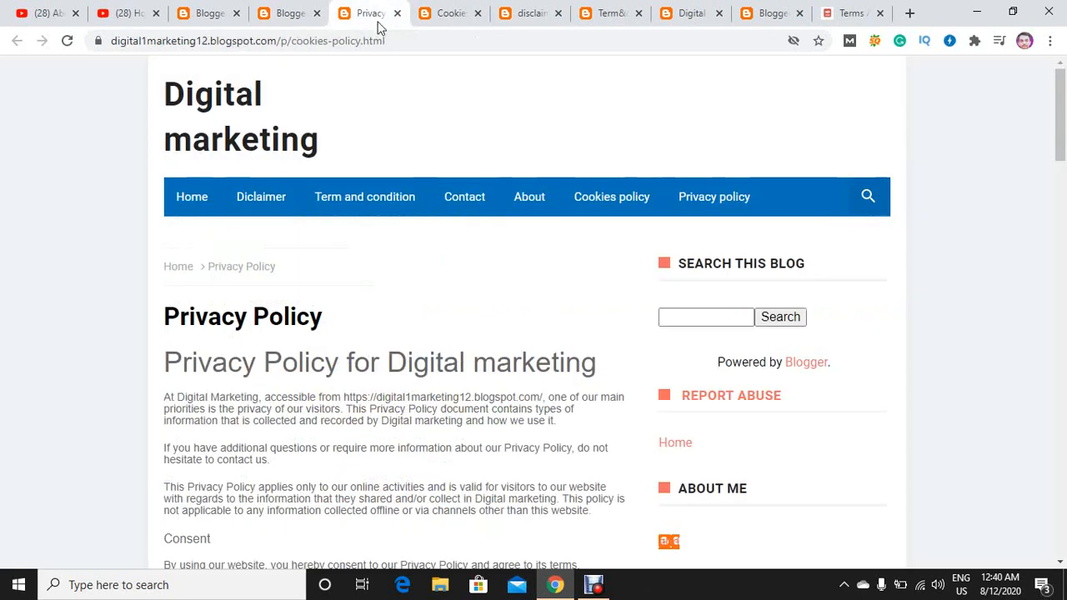
pyautogui.click(376, 37)
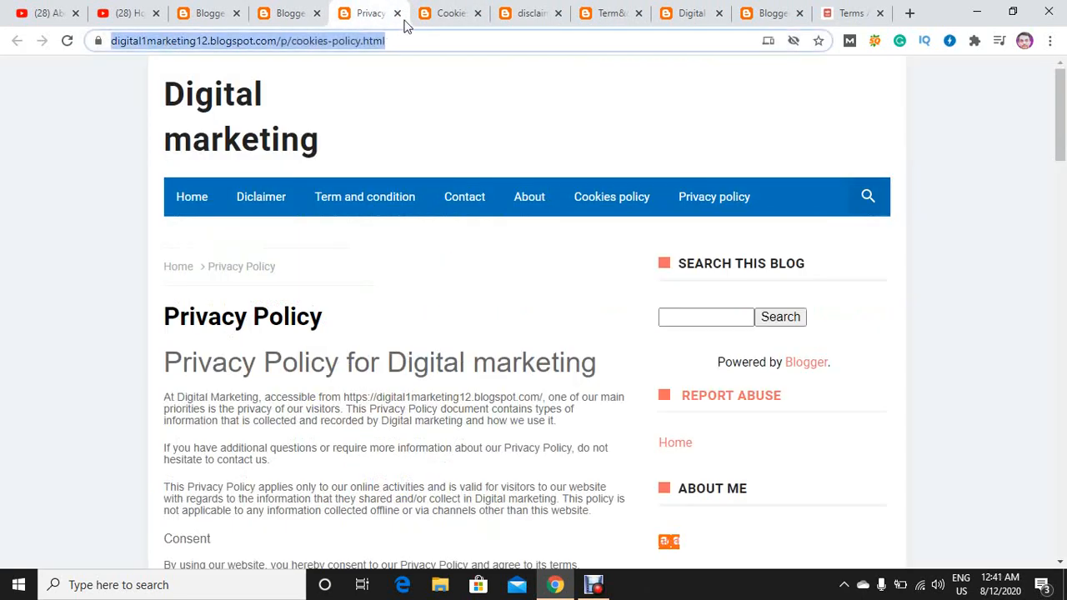
pyautogui.click(397, 14)
pyautogui.click(258, 10)
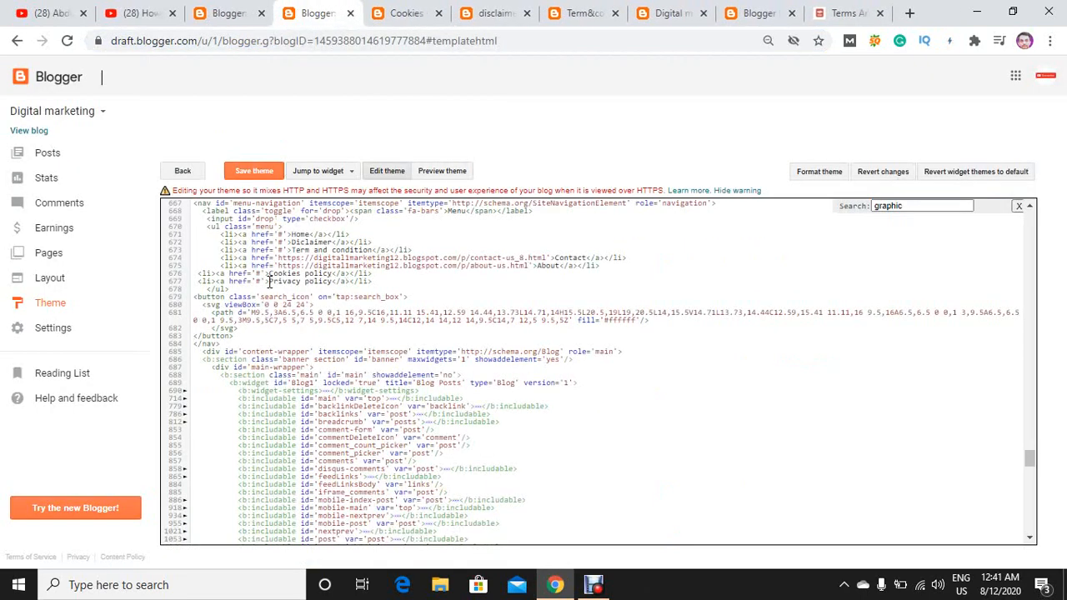
pyautogui.write('https://digitalmarketing12.blogspot.com/p/cookies-policy.html')
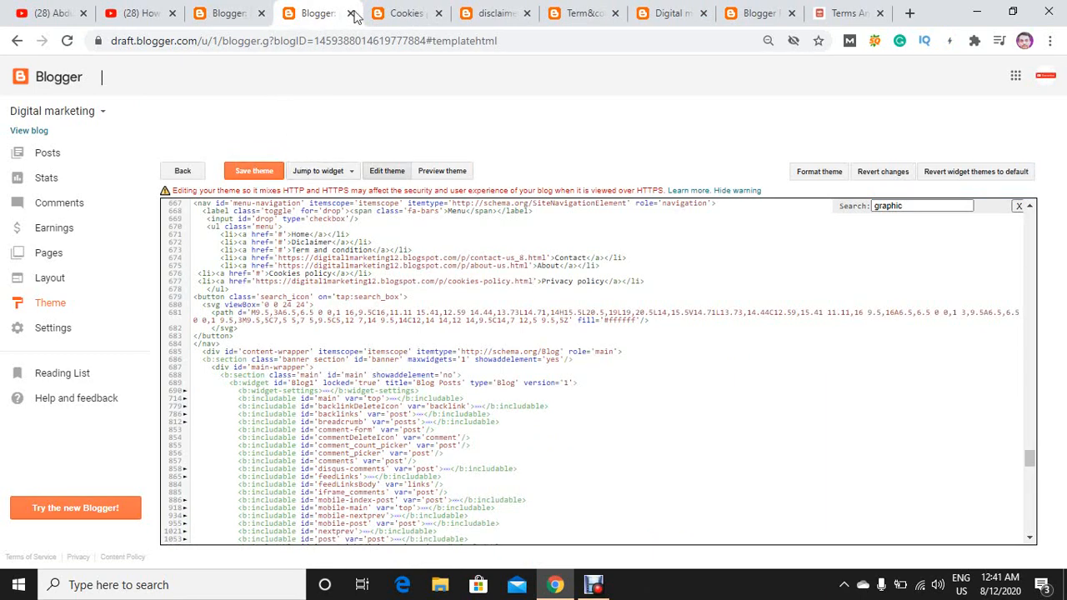
# Set the Cookies policy menu item's link to the page URL ending in /p/cookiespolicy-for-digital-marketing-at.html, and close that page's tab.
pyautogui.click(385, 8)
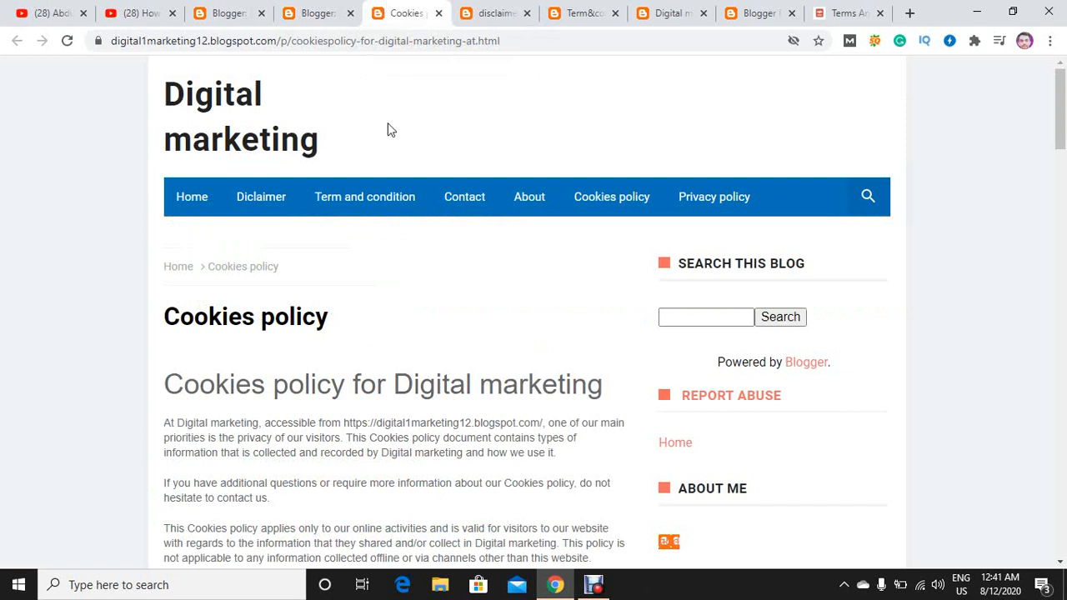
pyautogui.click(407, 44)
pyautogui.hotkey('ctrl', 'c')
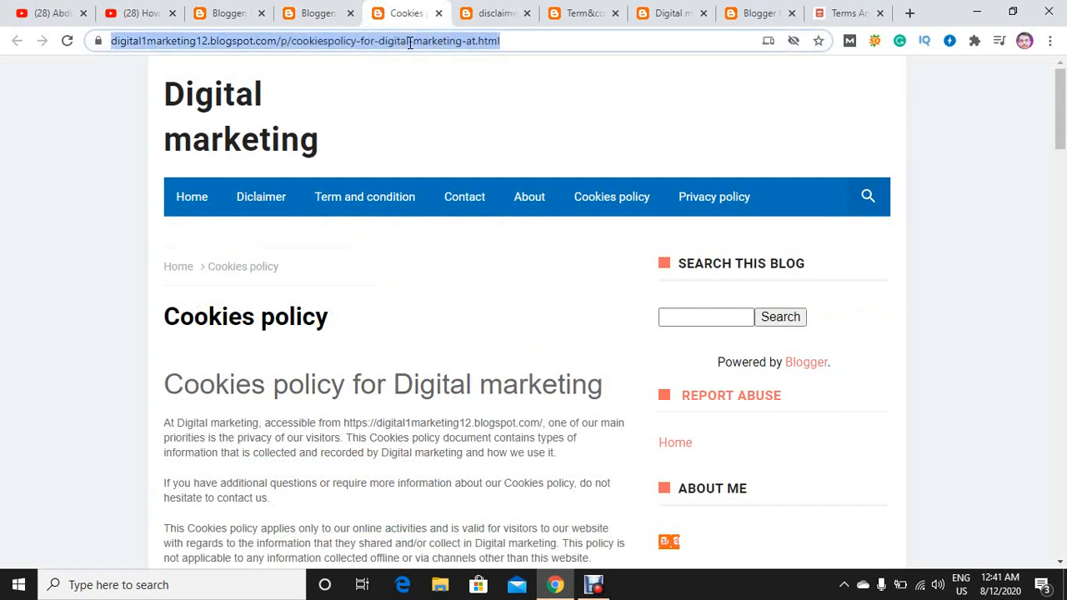
pyautogui.click(333, 10)
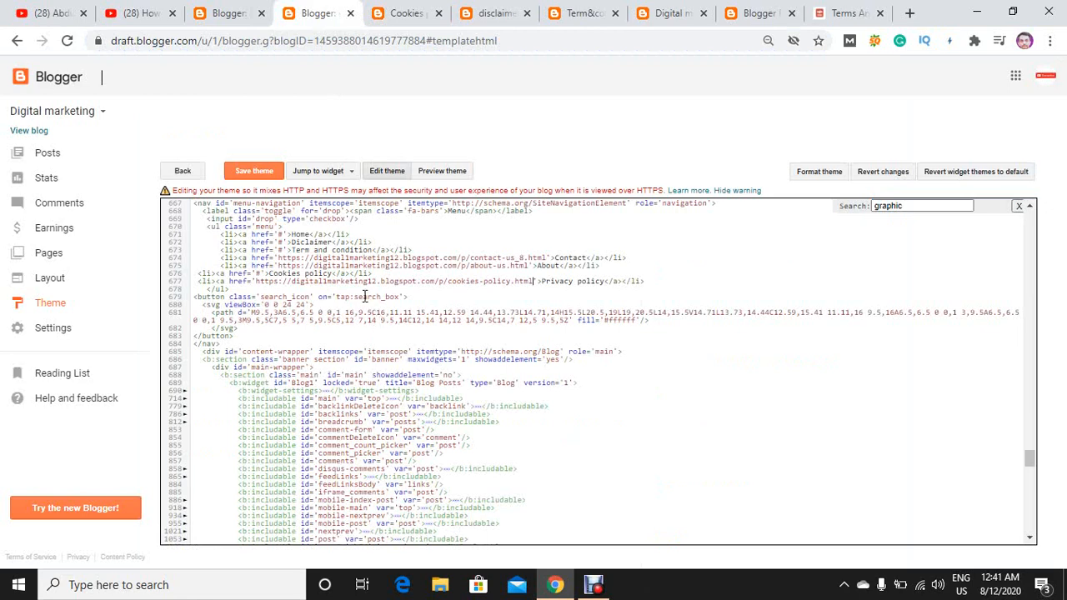
pyautogui.click(261, 273)
pyautogui.press('BackSpace')
pyautogui.hotkey('ctrl', 'v')
pyautogui.click(387, 11)
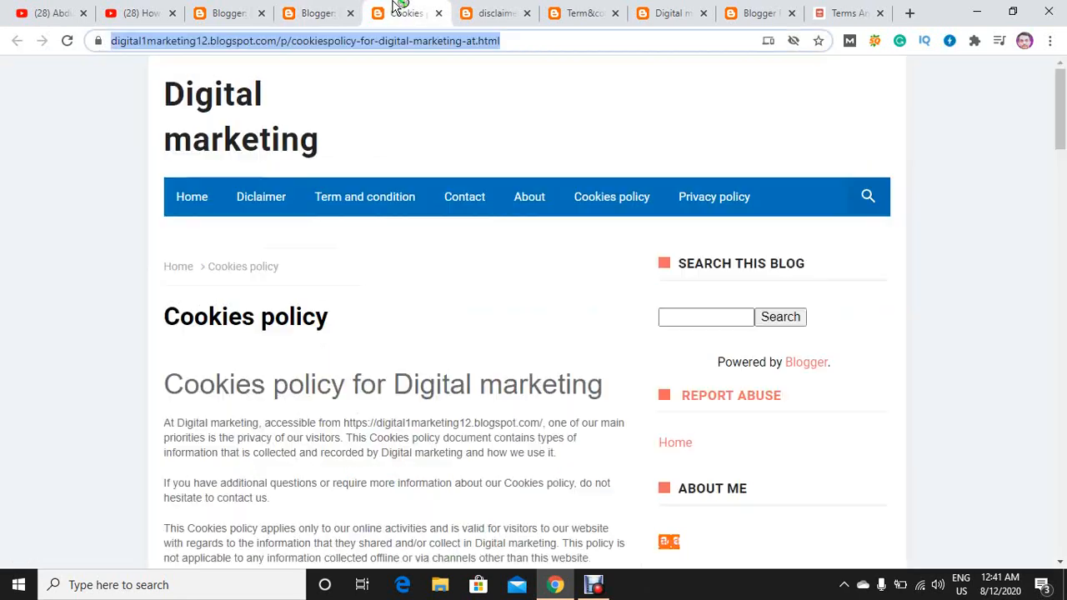
pyautogui.click(440, 14)
# Set the Diclaimer menu item's link to the disclaimer page's copied URL (/p/disclaimer.html), and close that page's tab.
pyautogui.click(366, 44)
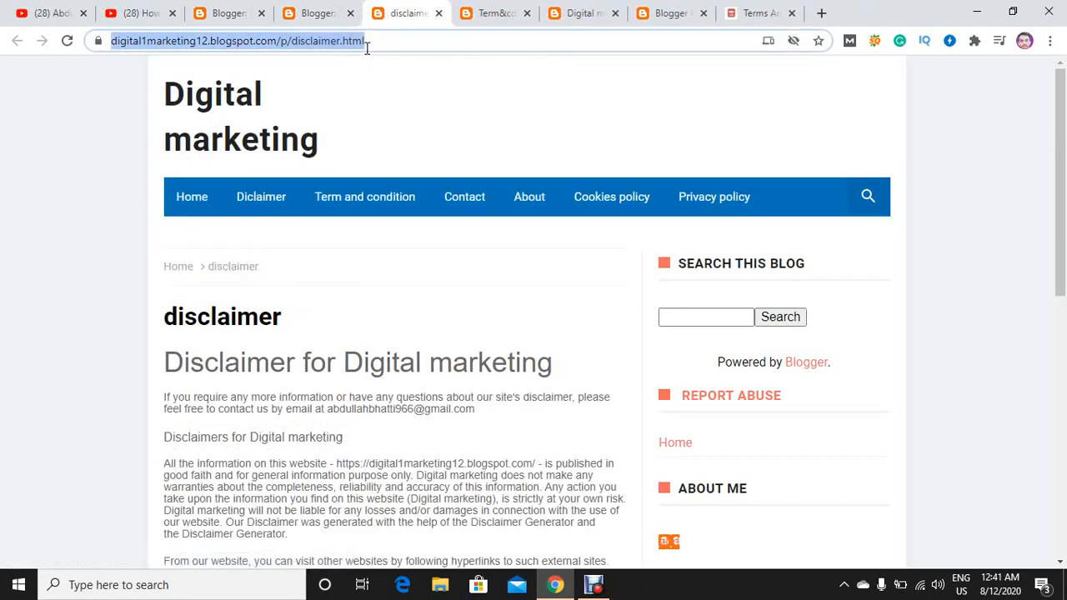
pyautogui.click(307, 13)
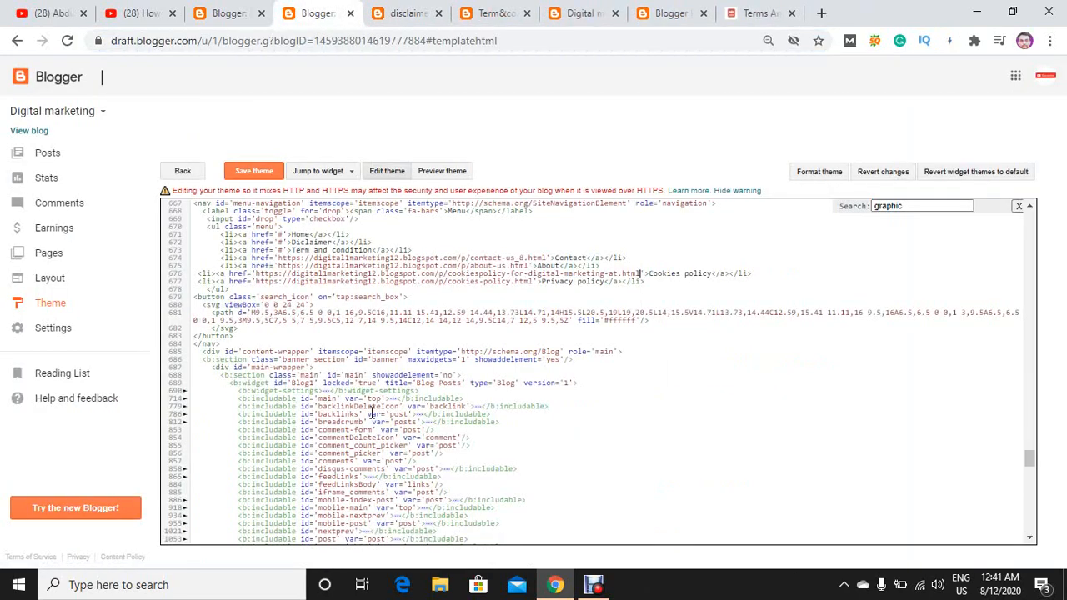
pyautogui.doubleClick(281, 242)
pyautogui.write('https://digitalmarketing12.blogspot.com/p/disclaimer.html')
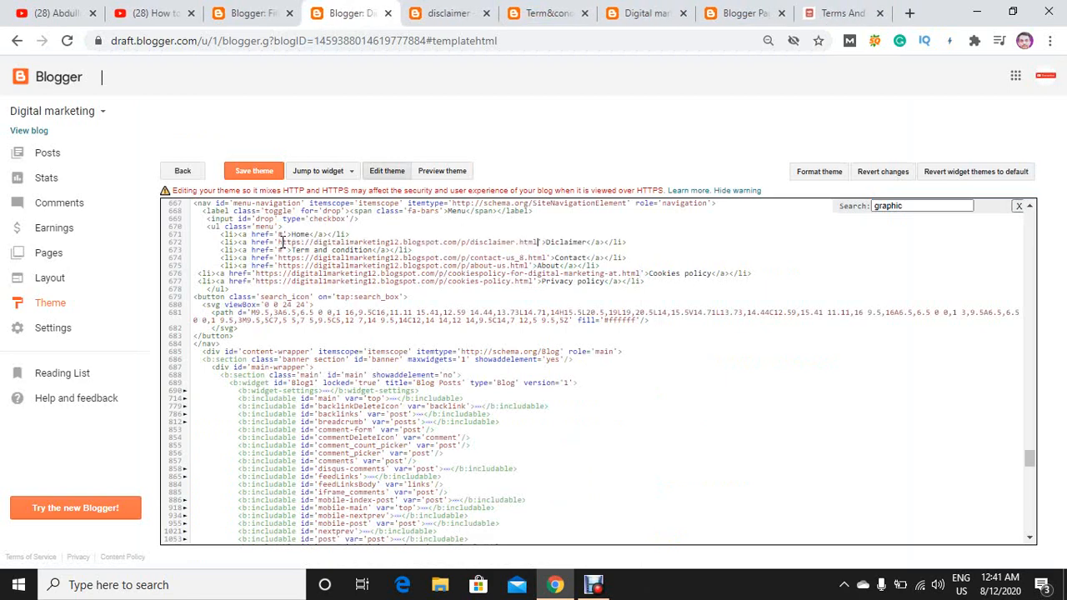
pyautogui.click(435, 7)
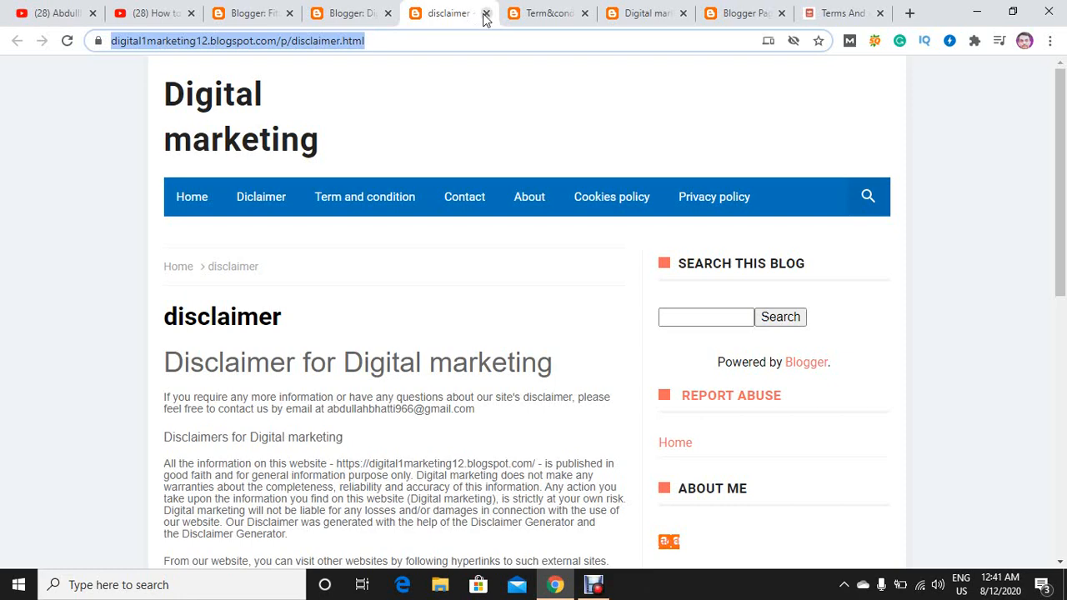
pyautogui.click(486, 14)
# Copy the Term&condition page's URL (/p/term.html), close that page, and set it as the Term and condition menu item's link.
pyautogui.click(450, 40)
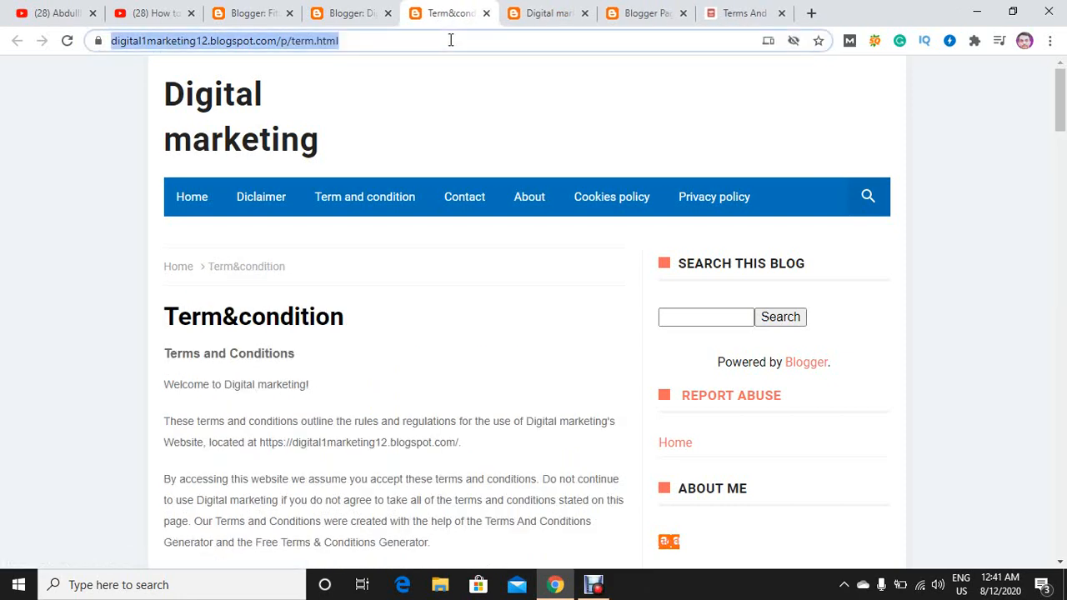
pyautogui.click(486, 13)
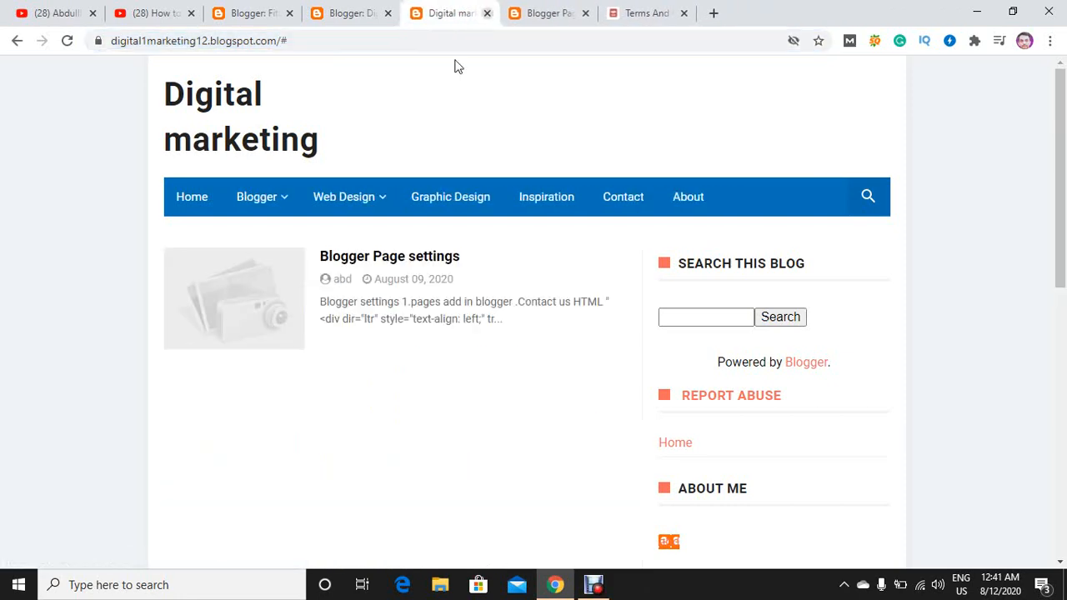
pyautogui.click(486, 10)
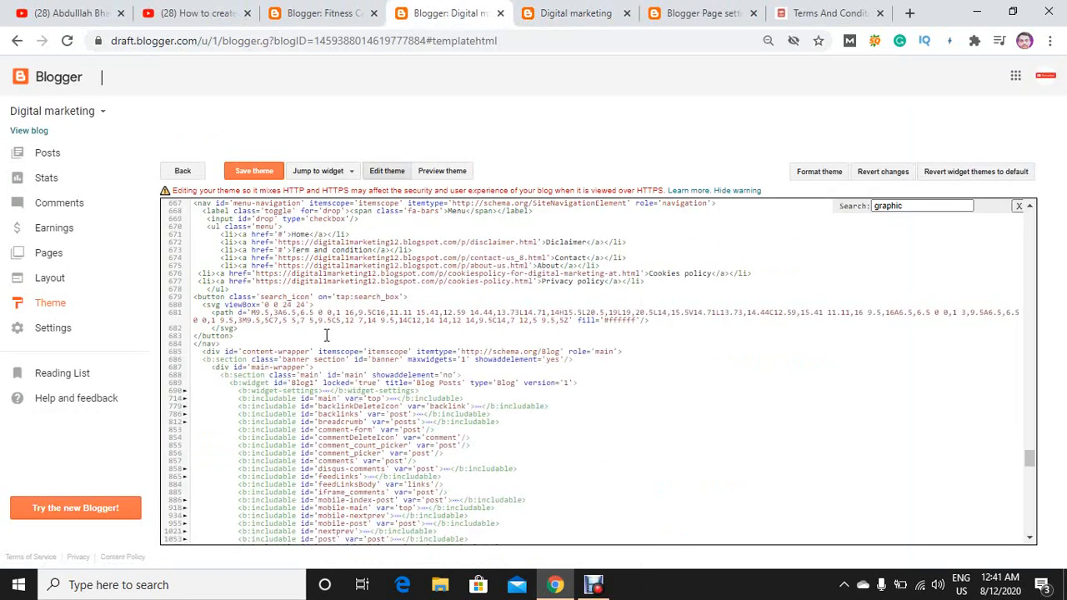
pyautogui.click(284, 249)
pyautogui.press('BackSpace')
pyautogui.write('https://digitalmarketing12.blogspot.com/p/term.html')
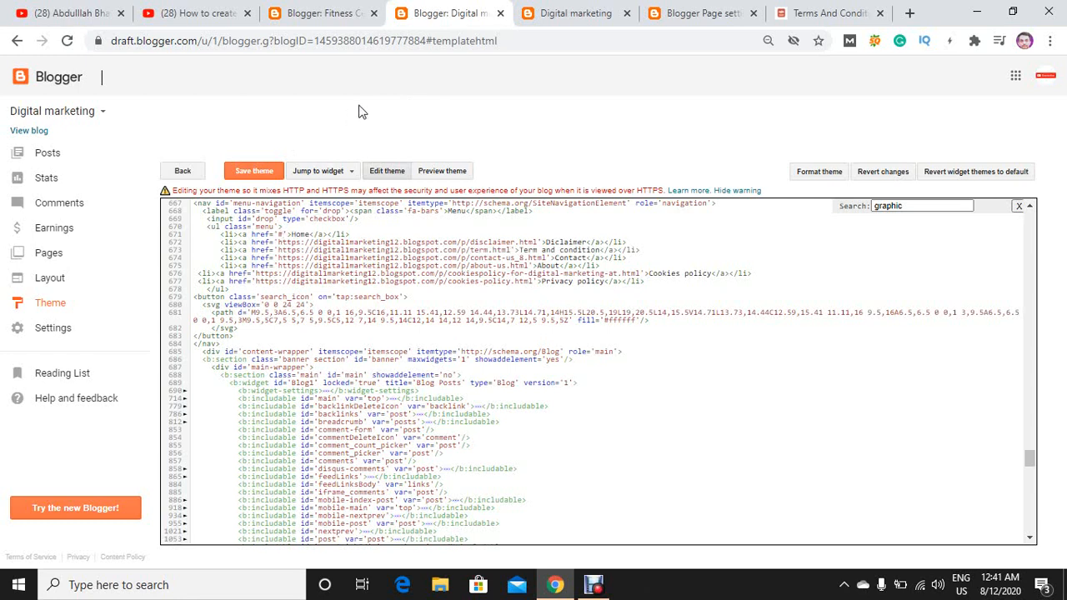
# Stay in the theme editor and save the theme with the linked menu items.
pyautogui.click(501, 14)
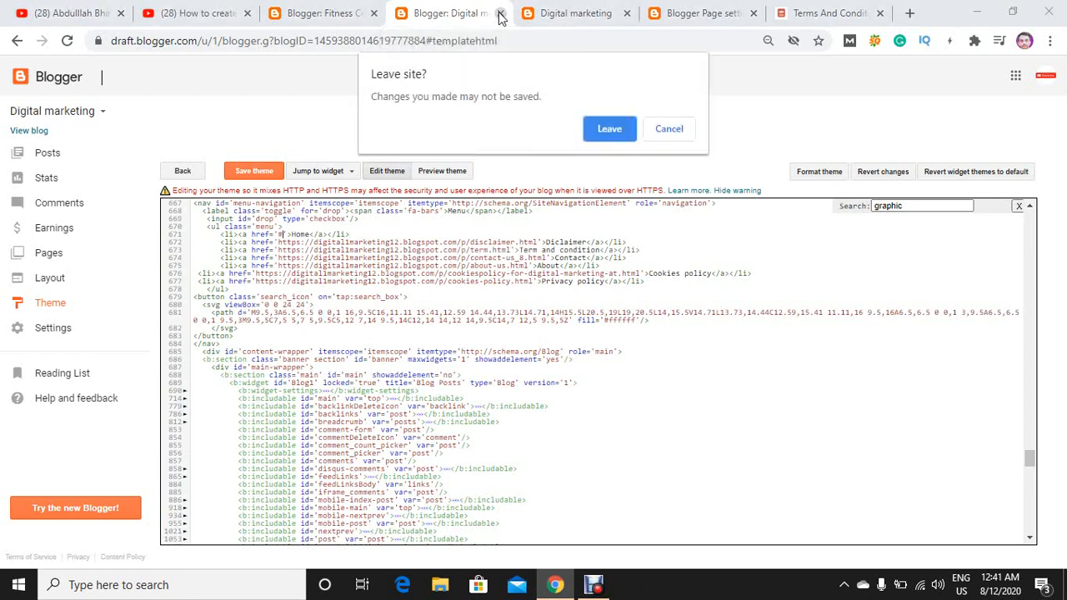
pyautogui.click(669, 129)
pyautogui.click(269, 171)
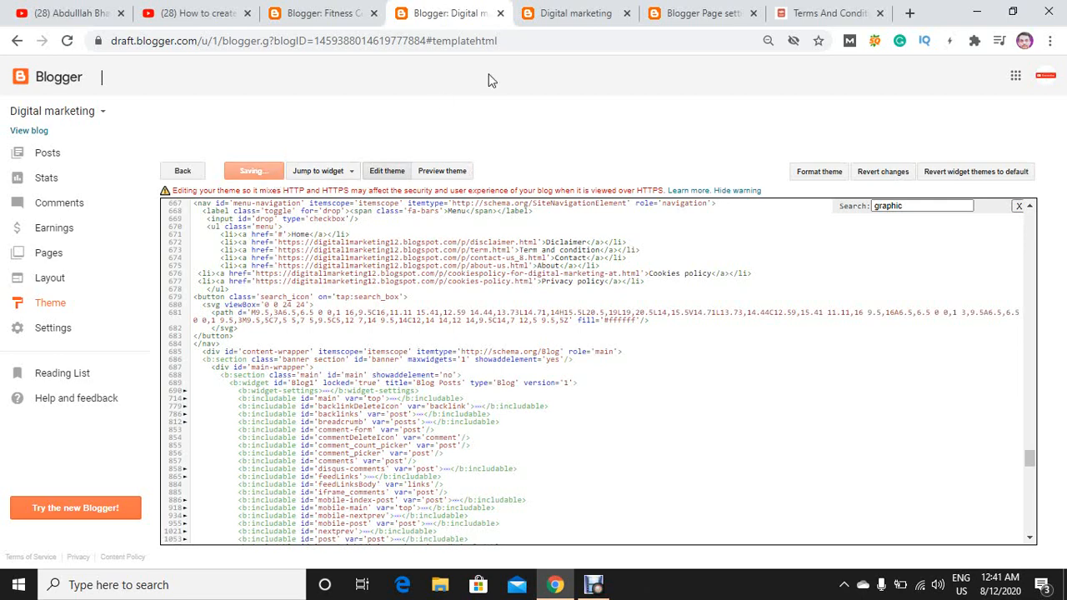
pyautogui.click(579, 13)
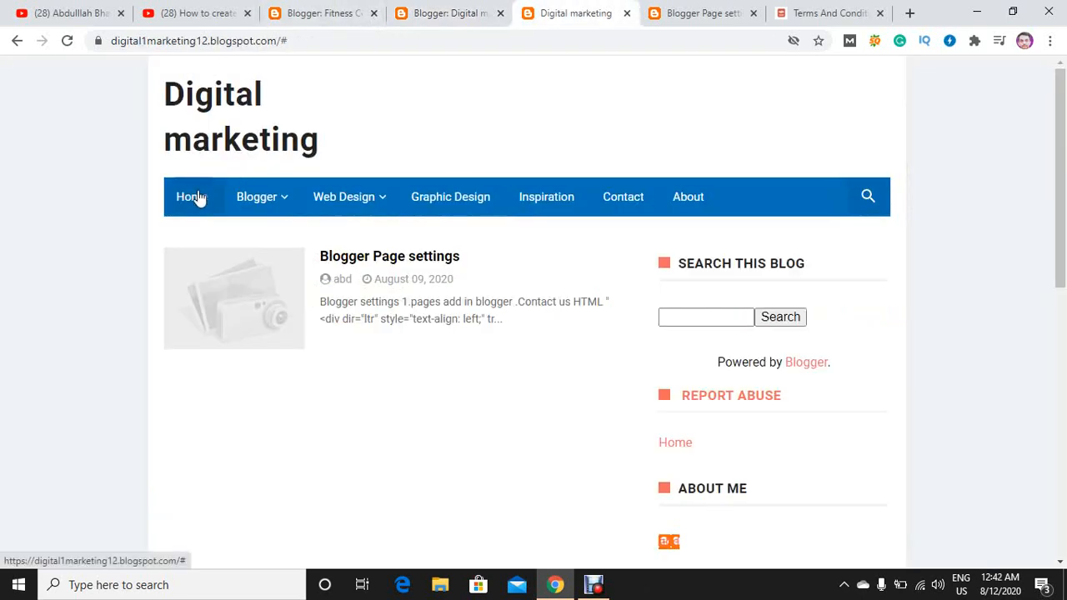
pyautogui.click(301, 48)
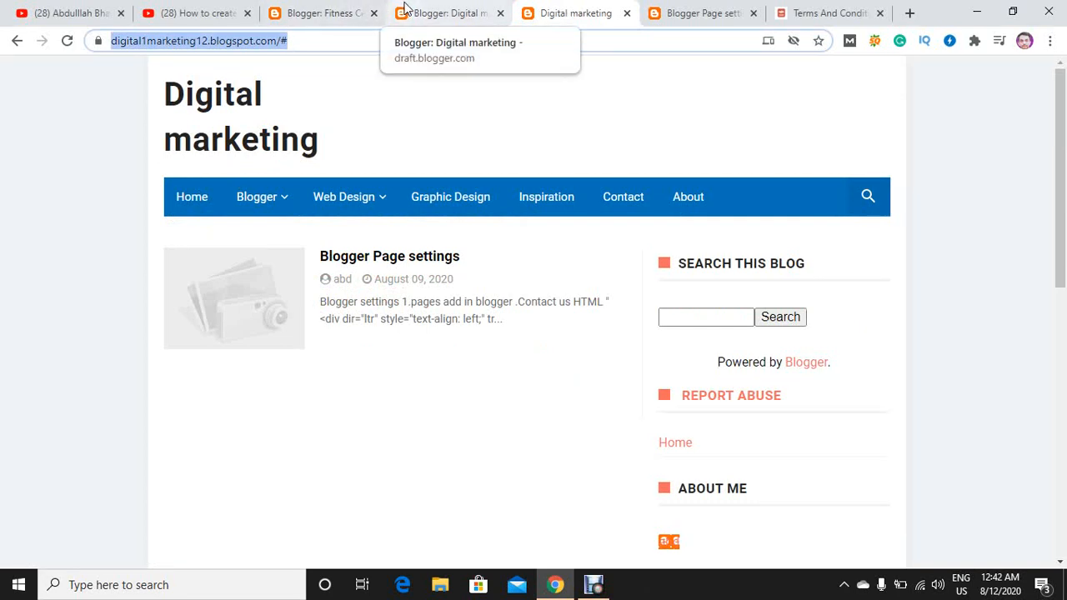
pyautogui.click(332, 41)
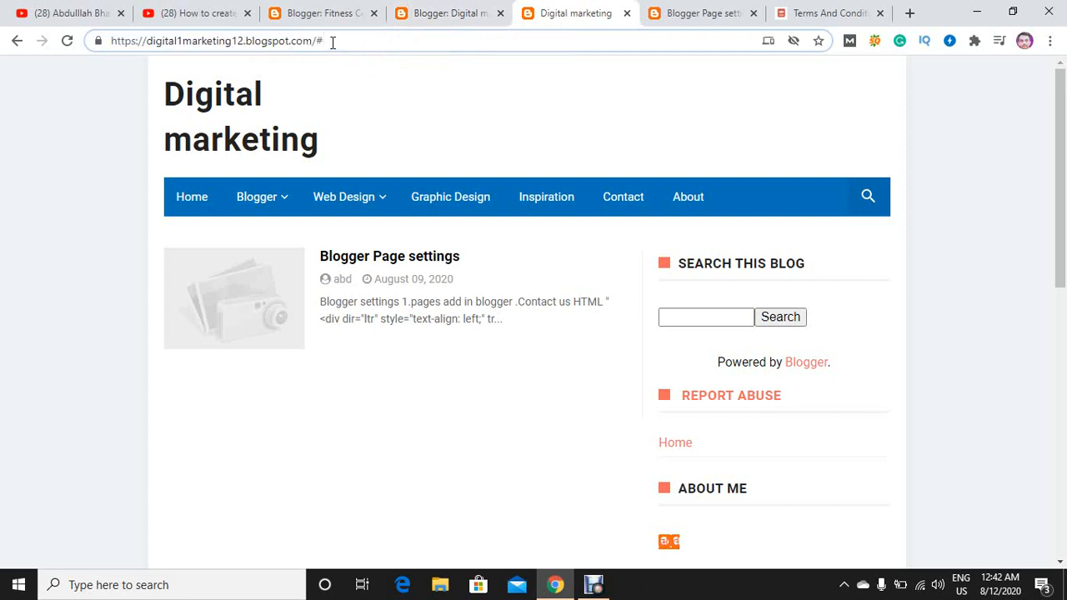
pyautogui.hotkey('shift', 'Left')
pyautogui.hotkey('shift', 'Left')
pyautogui.hotkey('shift', 'Left')
pyautogui.hotkey('shift', 'Left')
pyautogui.hotkey('shift', 'Left')
pyautogui.hotkey('shift', 'Left')
pyautogui.hotkey('shift', 'Left')
pyautogui.hotkey('shift', 'Left')
pyautogui.hotkey('shift', 'Left')
pyautogui.hotkey('shift', 'Left')
pyautogui.hotkey('shift', 'Left')
pyautogui.hotkey('shift', 'Left')
pyautogui.hotkey('shift', 'Left')
pyautogui.hotkey('shift', 'Left')
pyautogui.hotkey('shift', 'Left')
pyautogui.hotkey('shift', 'Left')
pyautogui.hotkey('shift', 'Left')
pyautogui.hotkey('shift', 'Left')
pyautogui.hotkey('shift', 'Left')
pyautogui.hotkey('shift', 'Left')
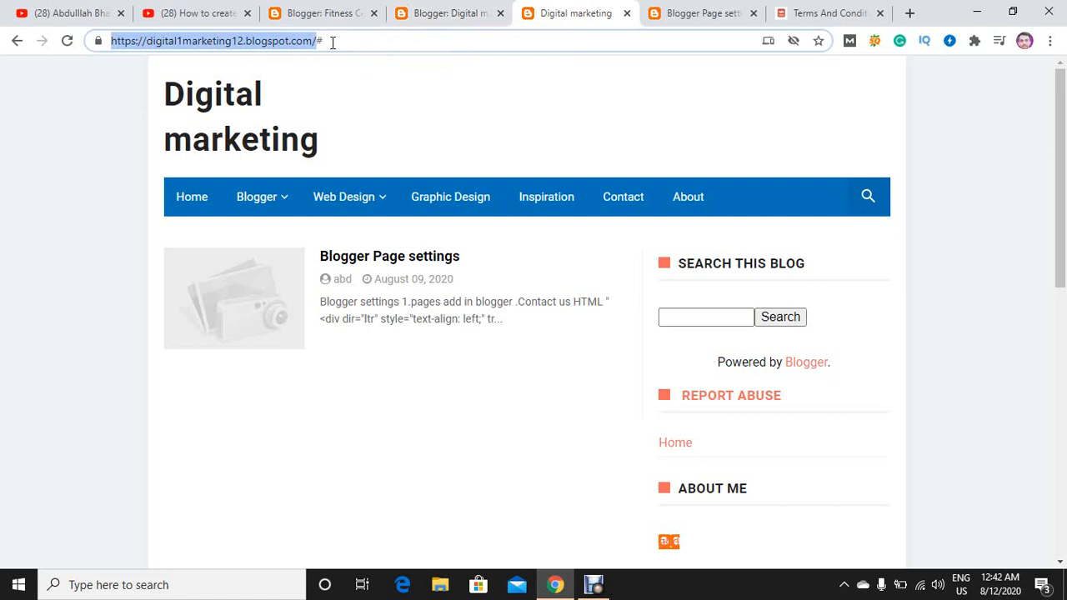
pyautogui.click(423, 11)
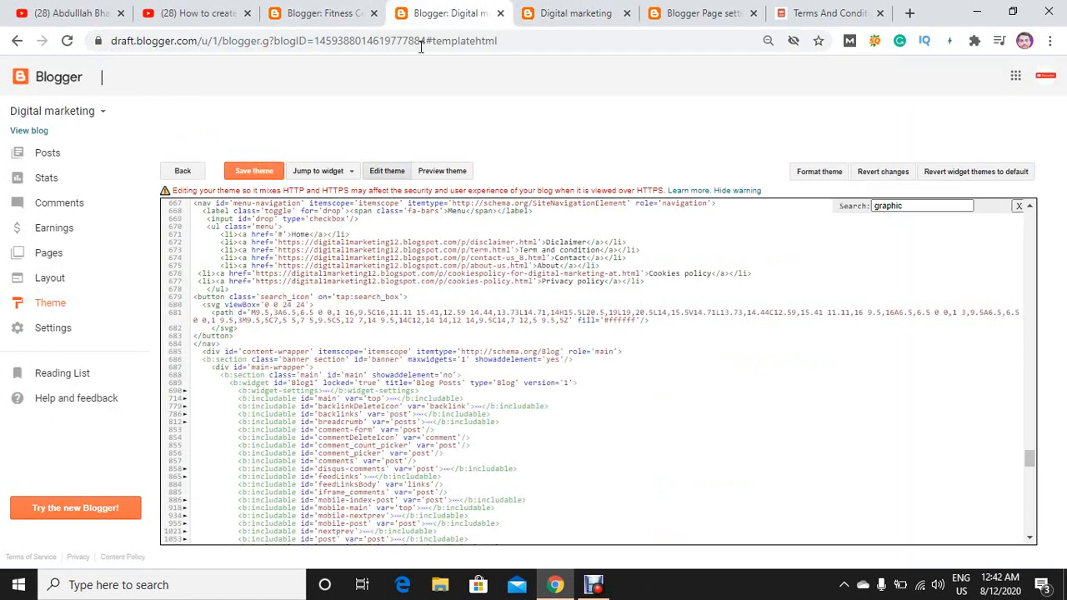
pyautogui.click(283, 236)
pyautogui.press('BackSpace')
pyautogui.write('https://digitalmarketing12.blogspot.com/')
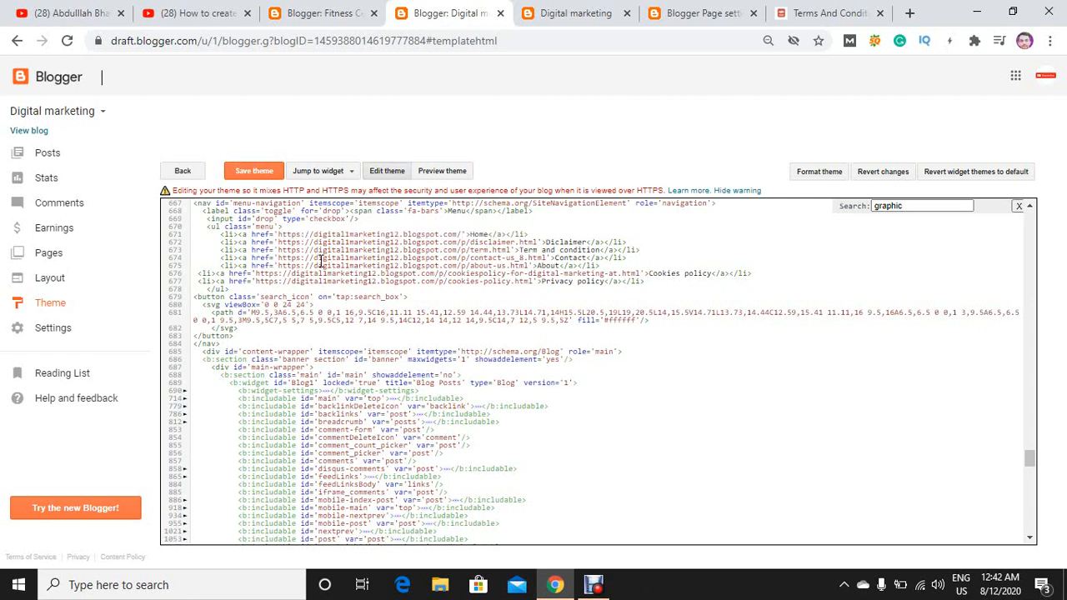
pyautogui.click(261, 176)
# Reload the live blog and test the menu links from Home through Privacy policy, looking through the Privacy Policy page.
pyautogui.click(546, 13)
pyautogui.click(70, 47)
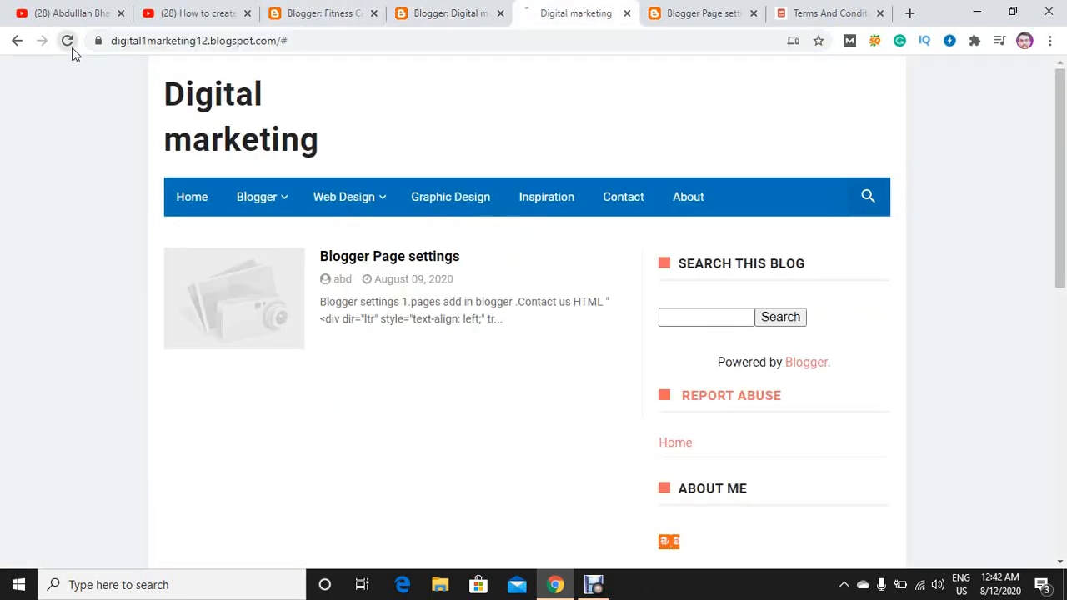
pyautogui.click(198, 207)
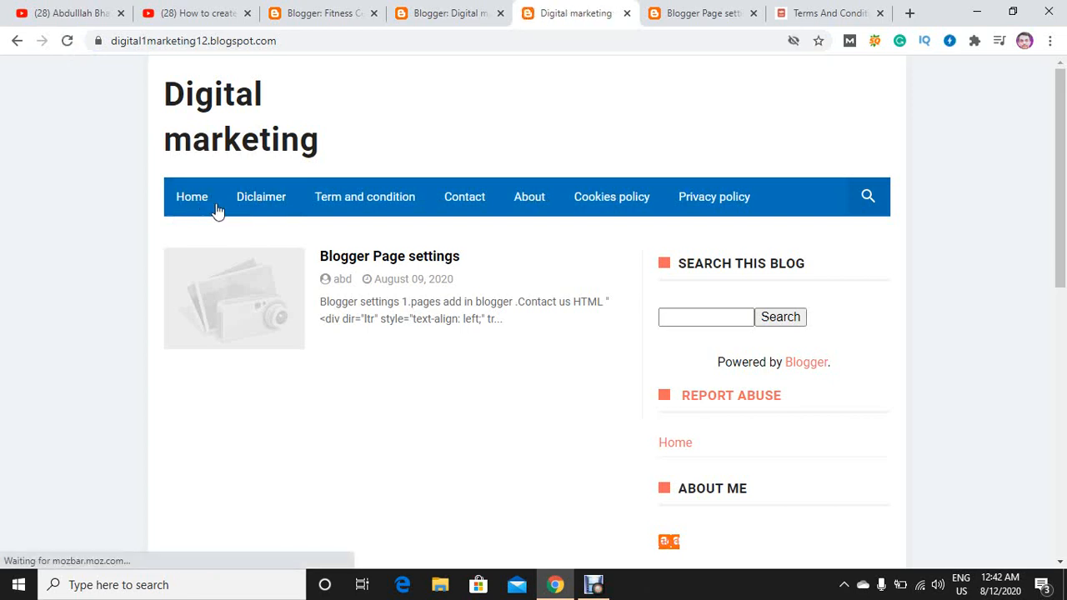
pyautogui.click(247, 206)
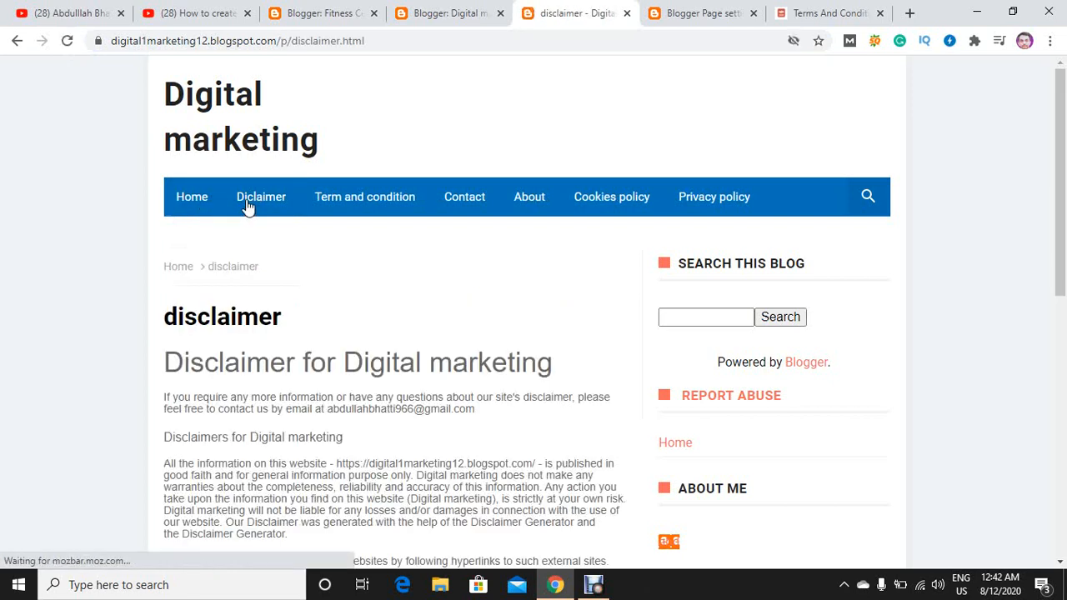
pyautogui.click(330, 202)
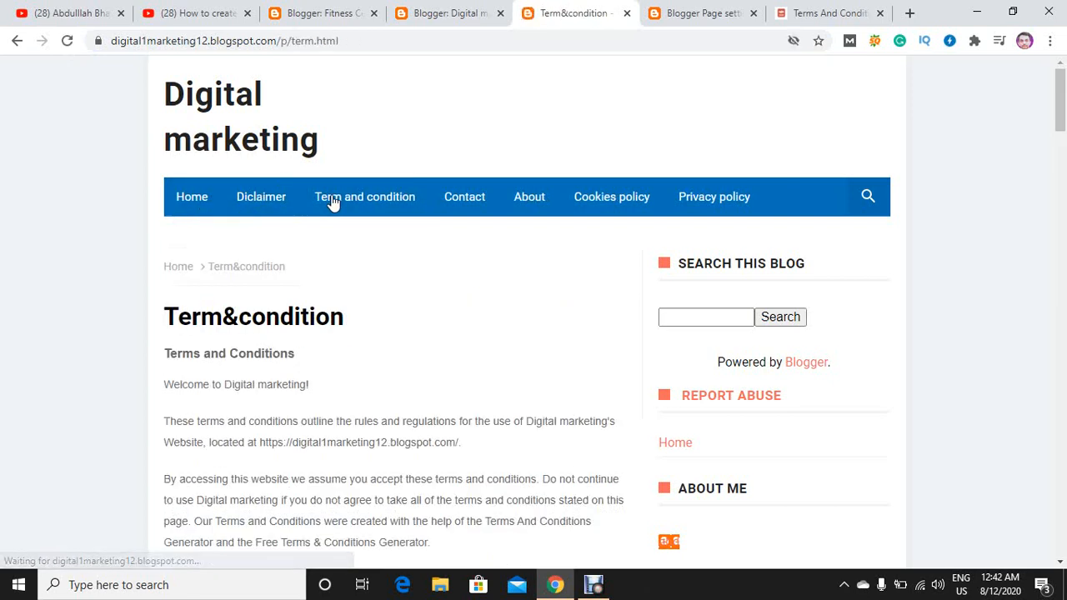
pyautogui.click(467, 197)
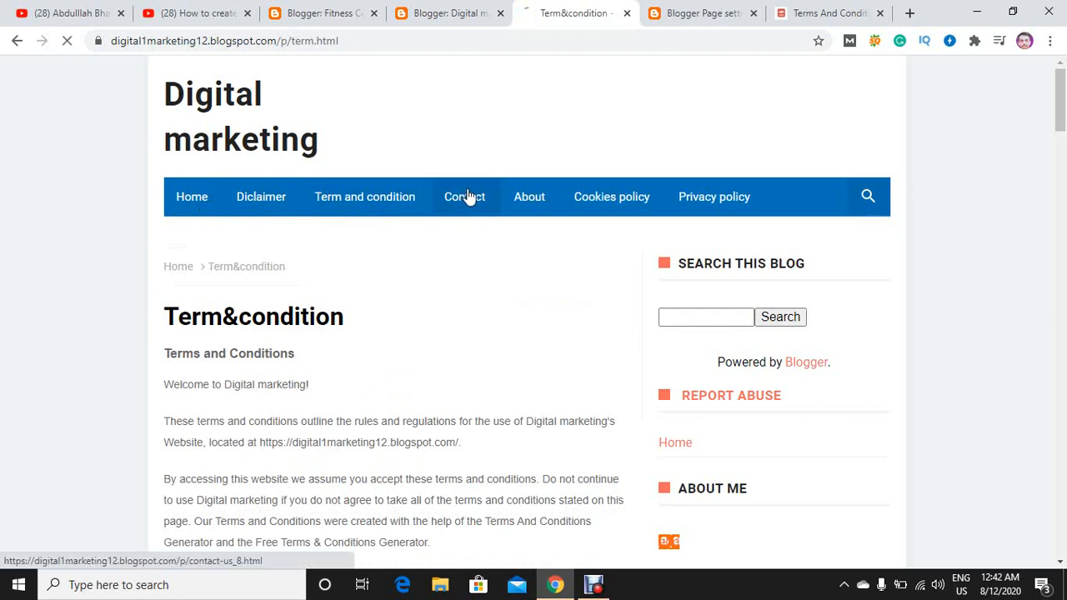
pyautogui.click(532, 203)
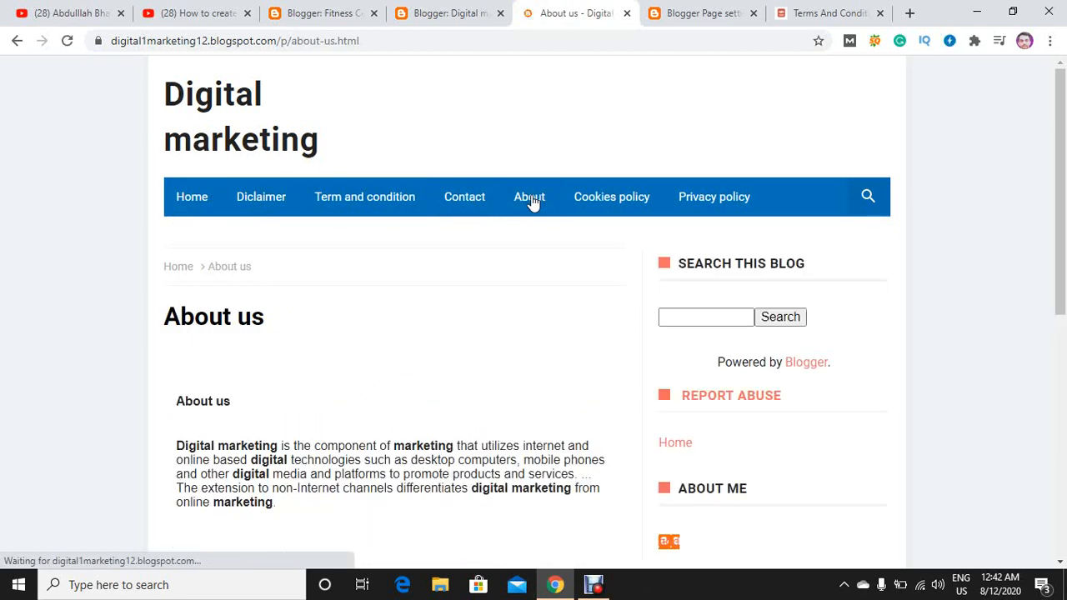
pyautogui.click(591, 204)
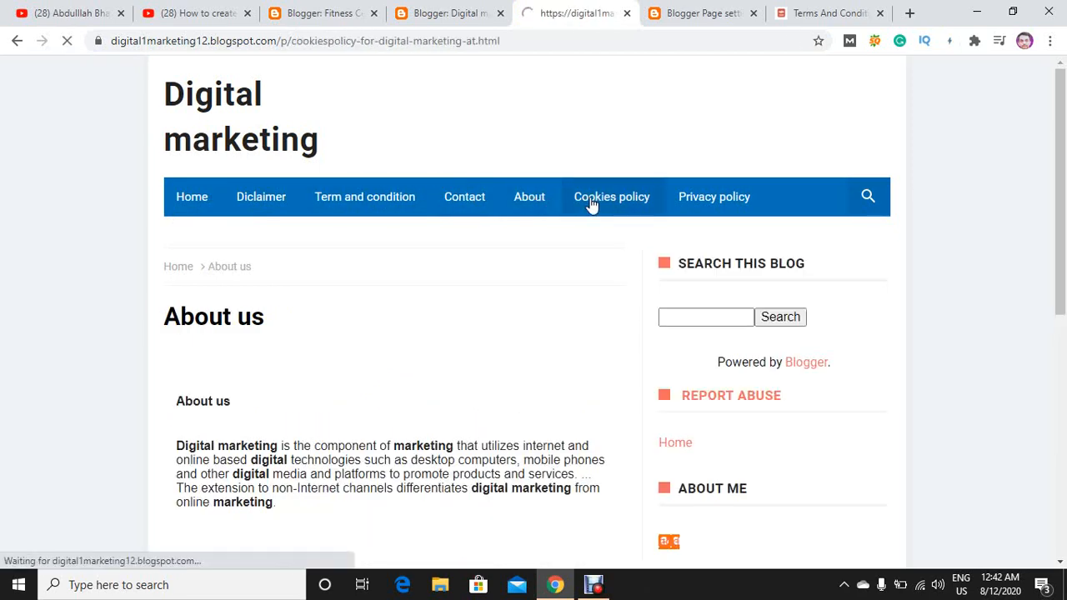
pyautogui.click(690, 200)
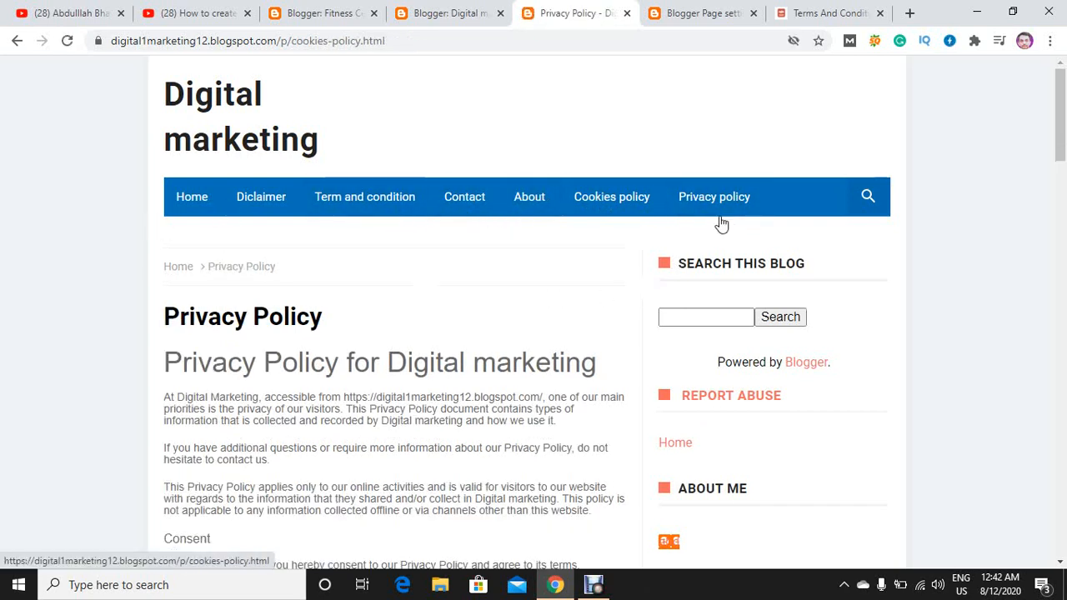
pyautogui.scroll(-12, 770, 325)
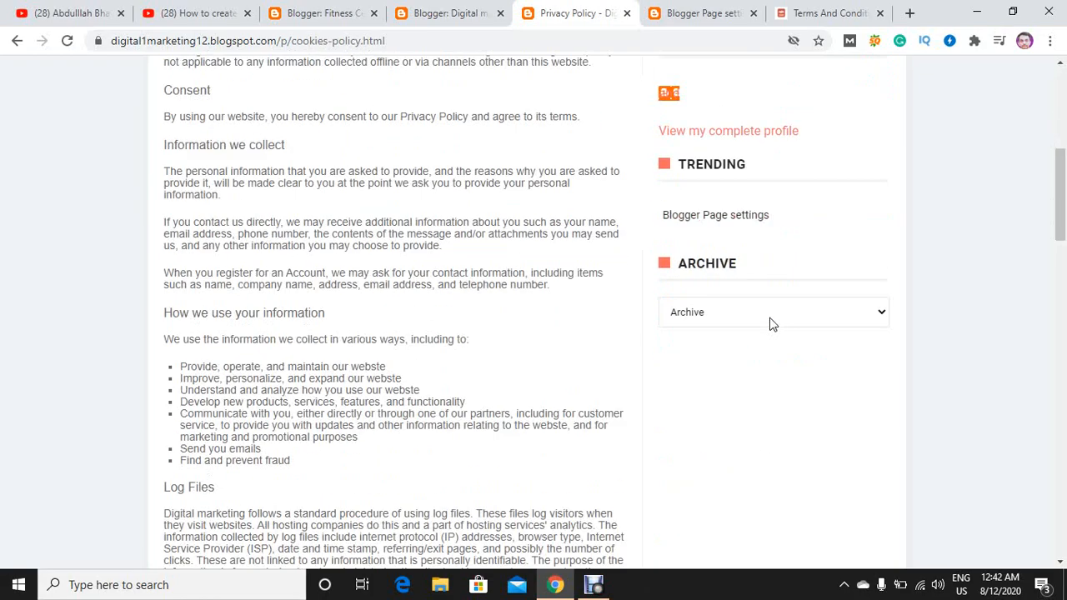
pyautogui.scroll(-8, 770, 325)
pyautogui.scroll(20, 769, 324)
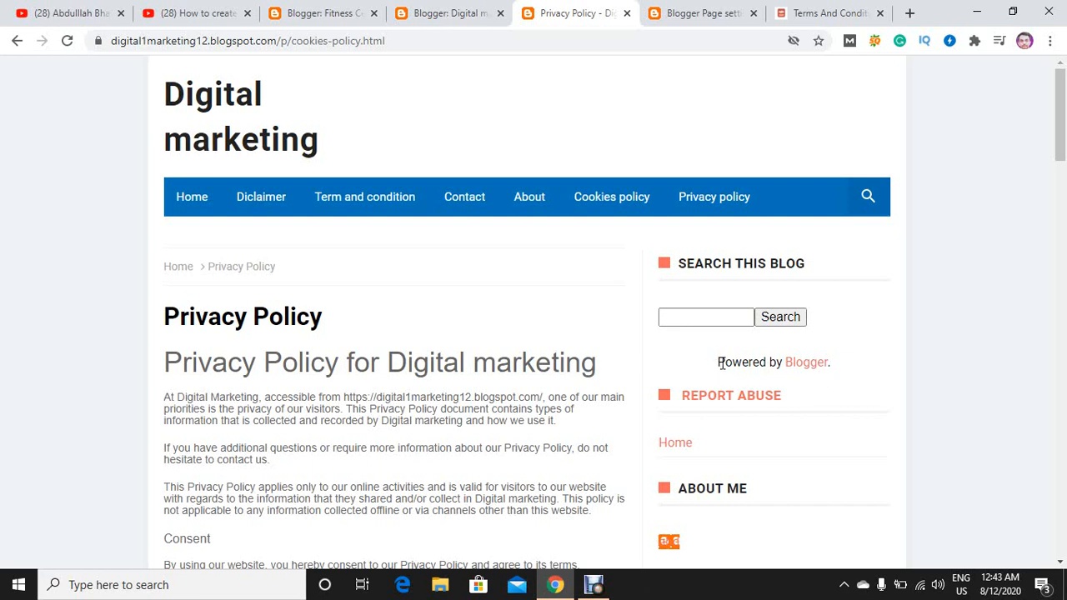
# View the favicon upload settings in the blog's layout and close them without choosing a file.
pyautogui.click(460, 12)
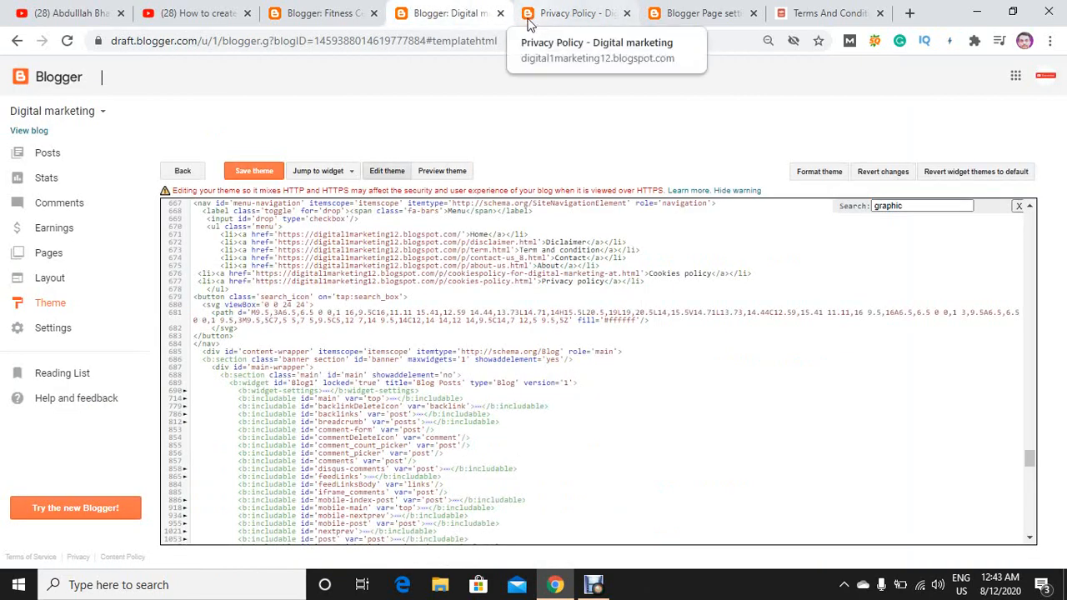
pyautogui.click(64, 286)
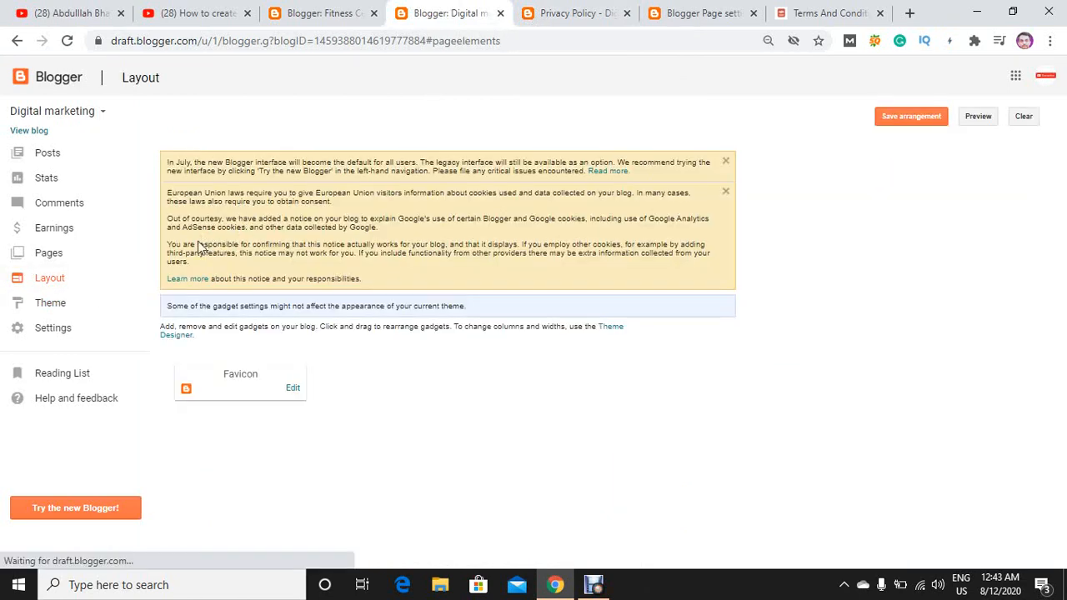
pyautogui.click(294, 388)
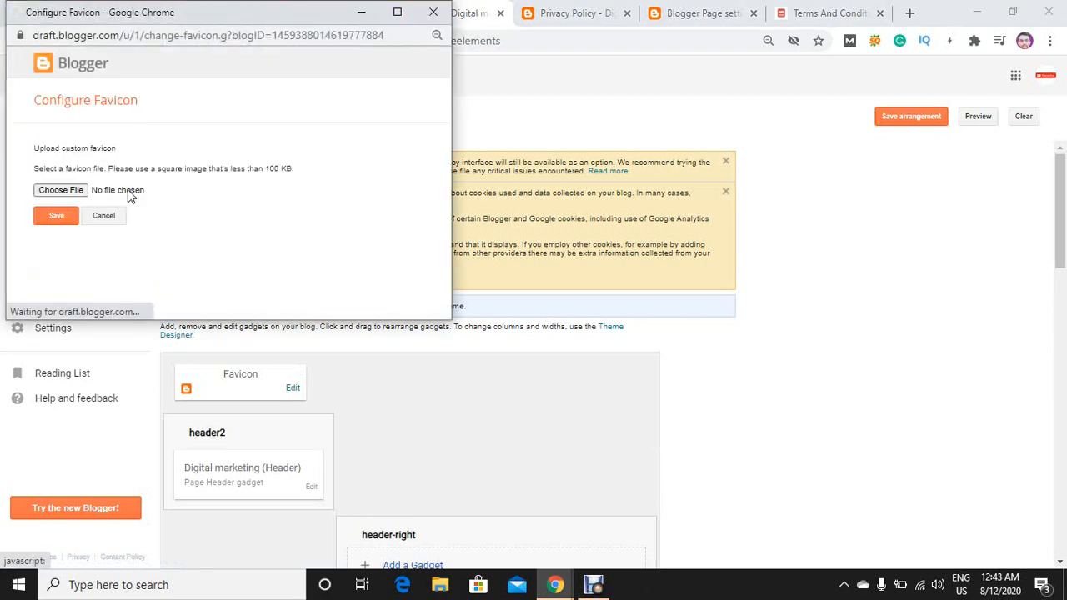
pyautogui.click(93, 219)
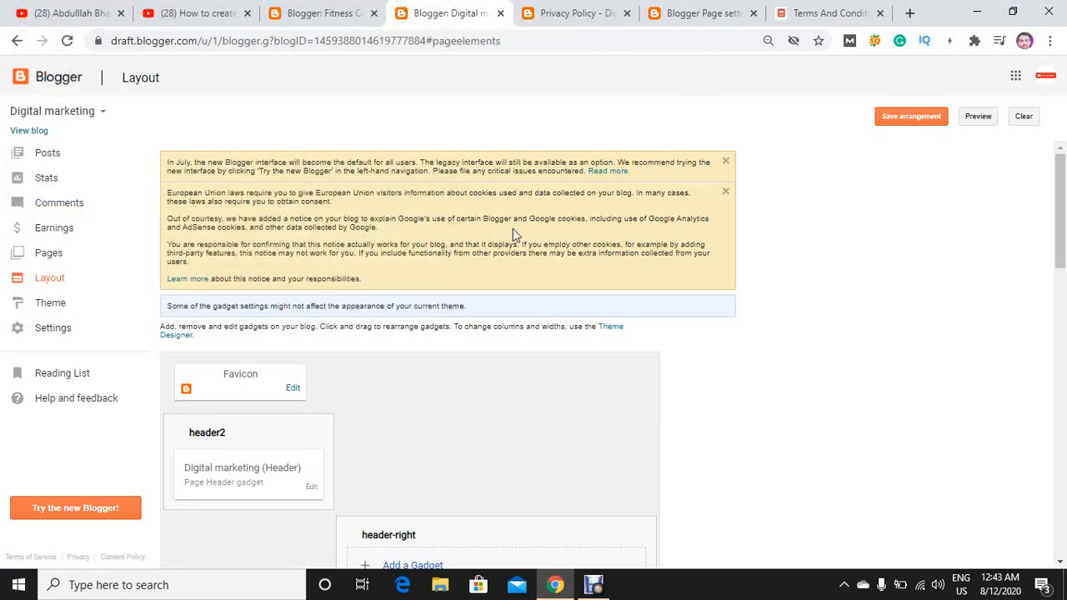
pyautogui.moveTo(606, 581)
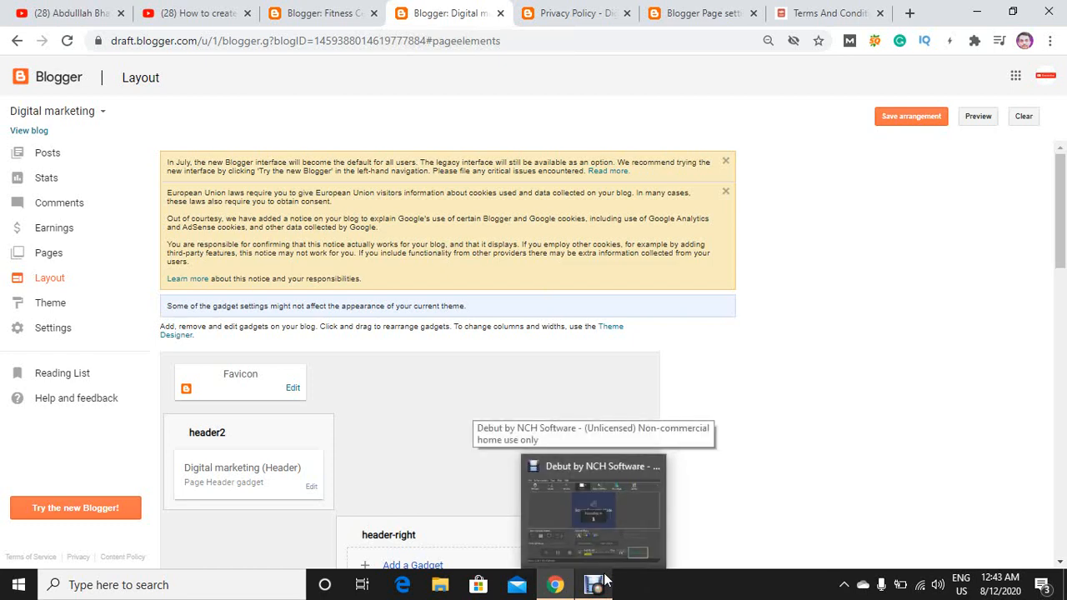
pyautogui.click(606, 581)
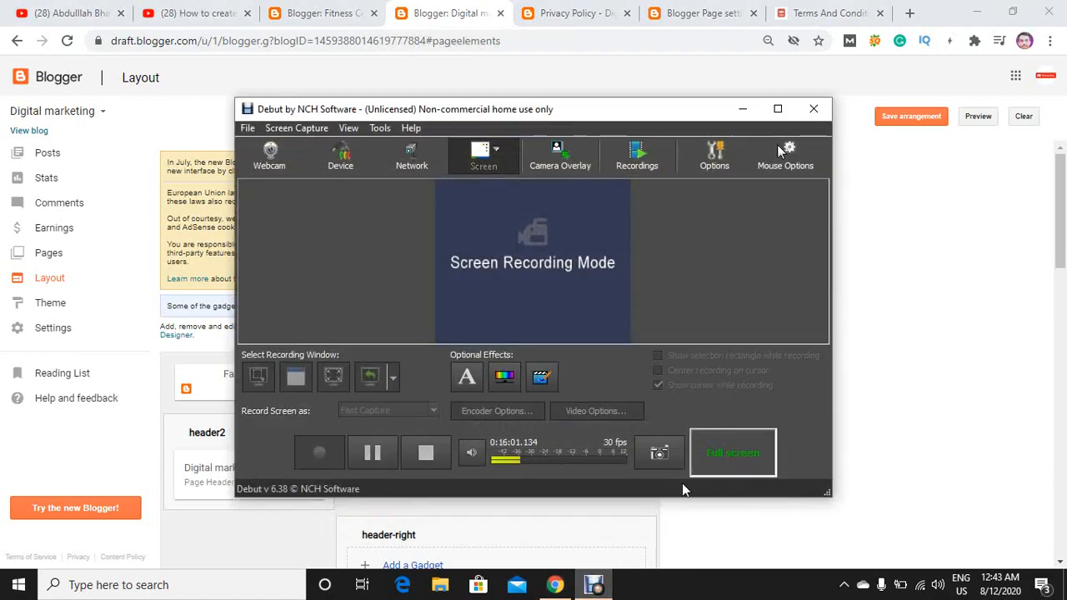